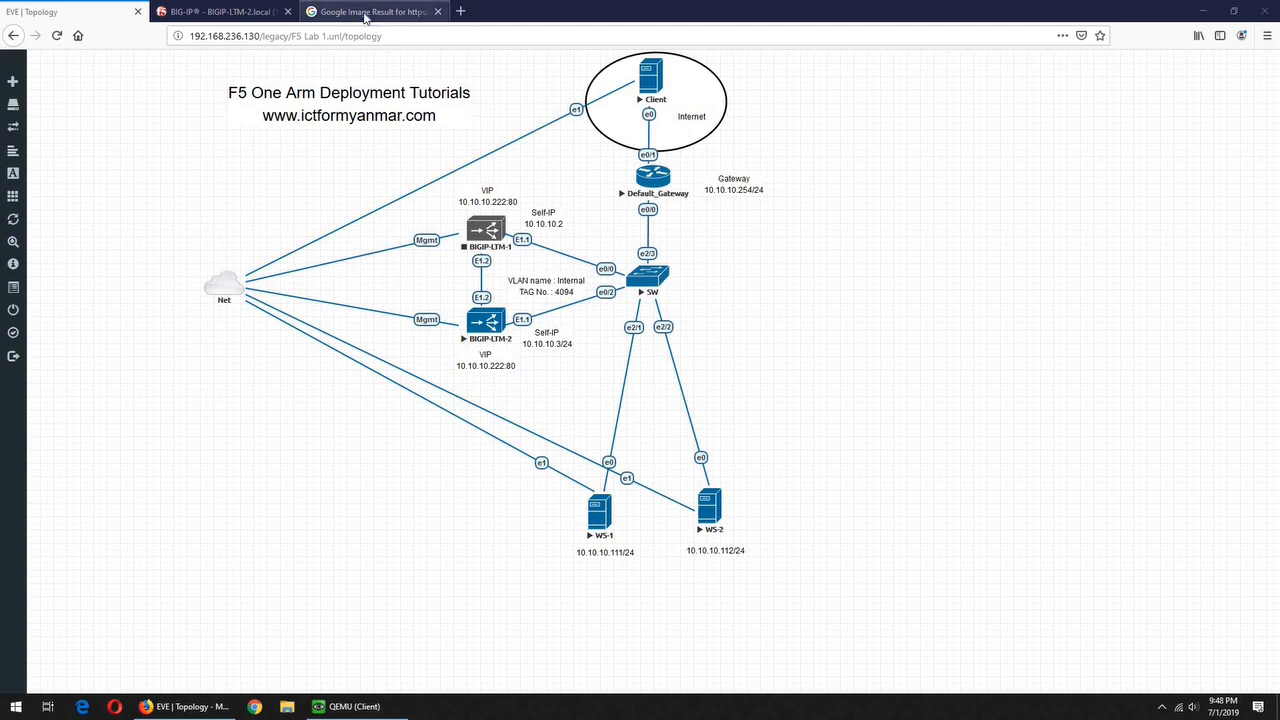
Show the SSL termination diagram page next to the EVE-NG one-arm lab topology
click(365, 15)
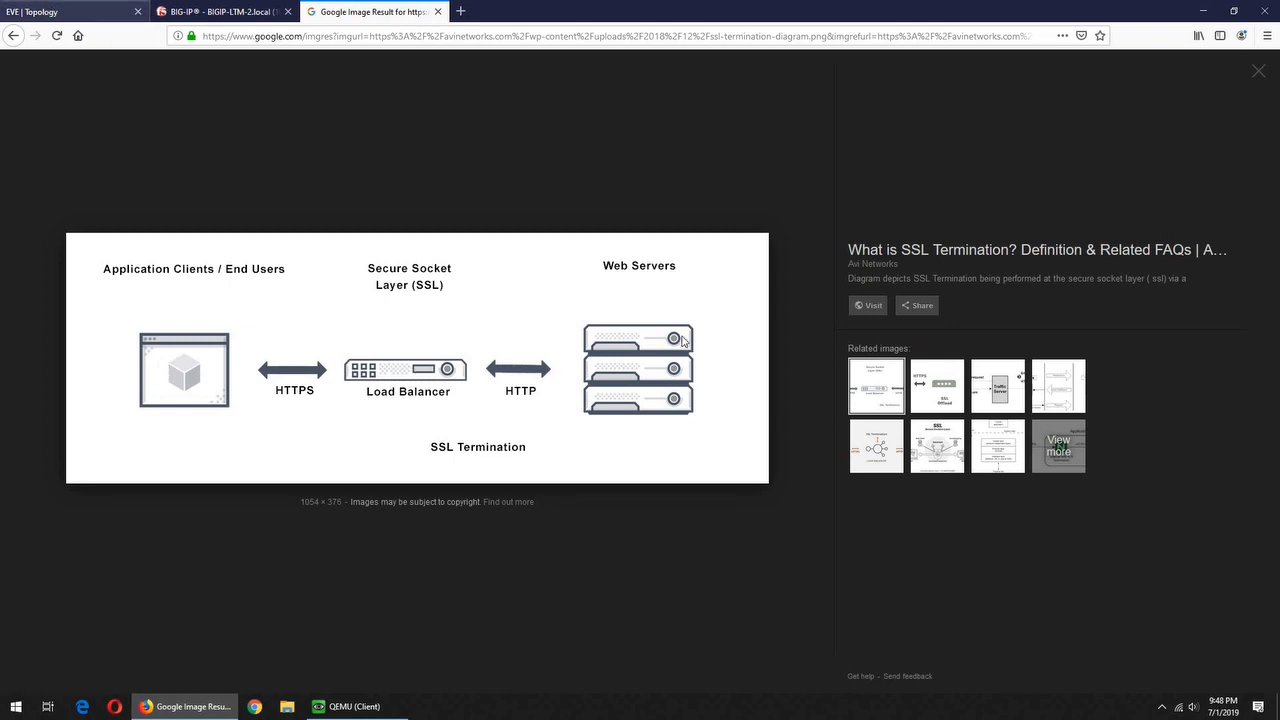
Go from the SSL termination diagram back to the EVE-NG one-arm lab topology
click(48, 10)
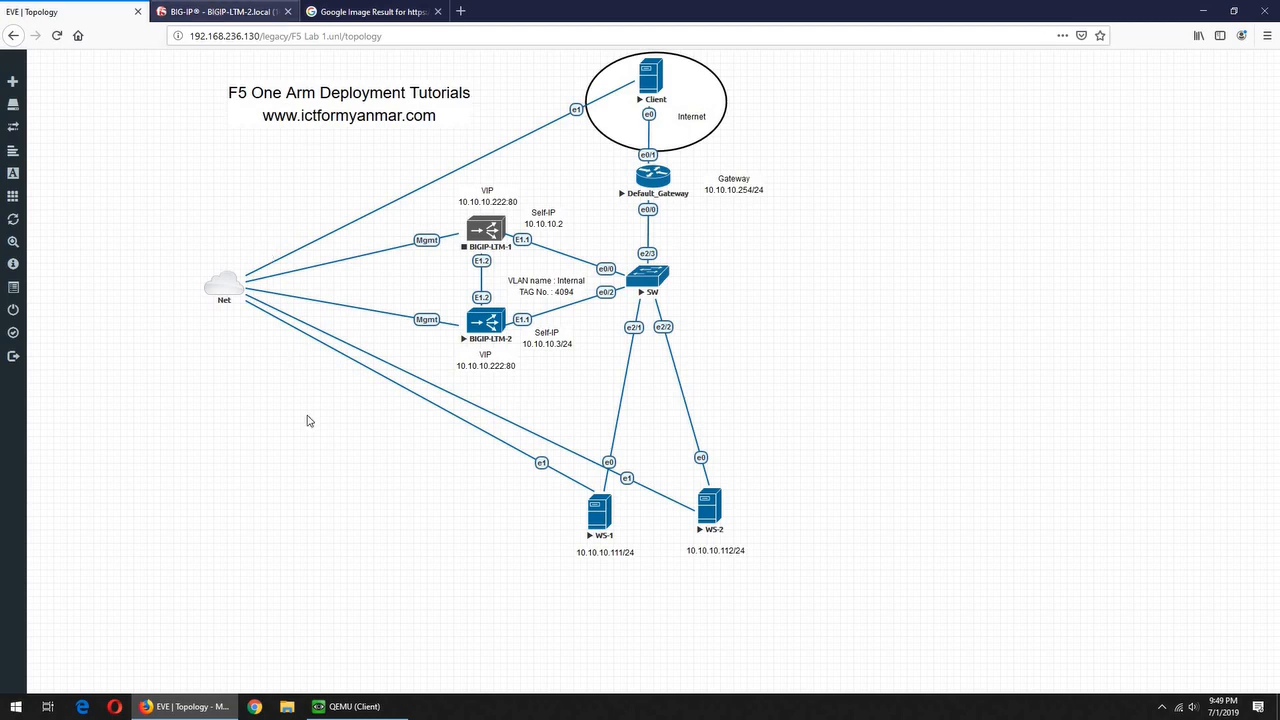
Log in to BIG-IP as admin, decline saving the login, and expand the System menu
key(ctrl+Tab)
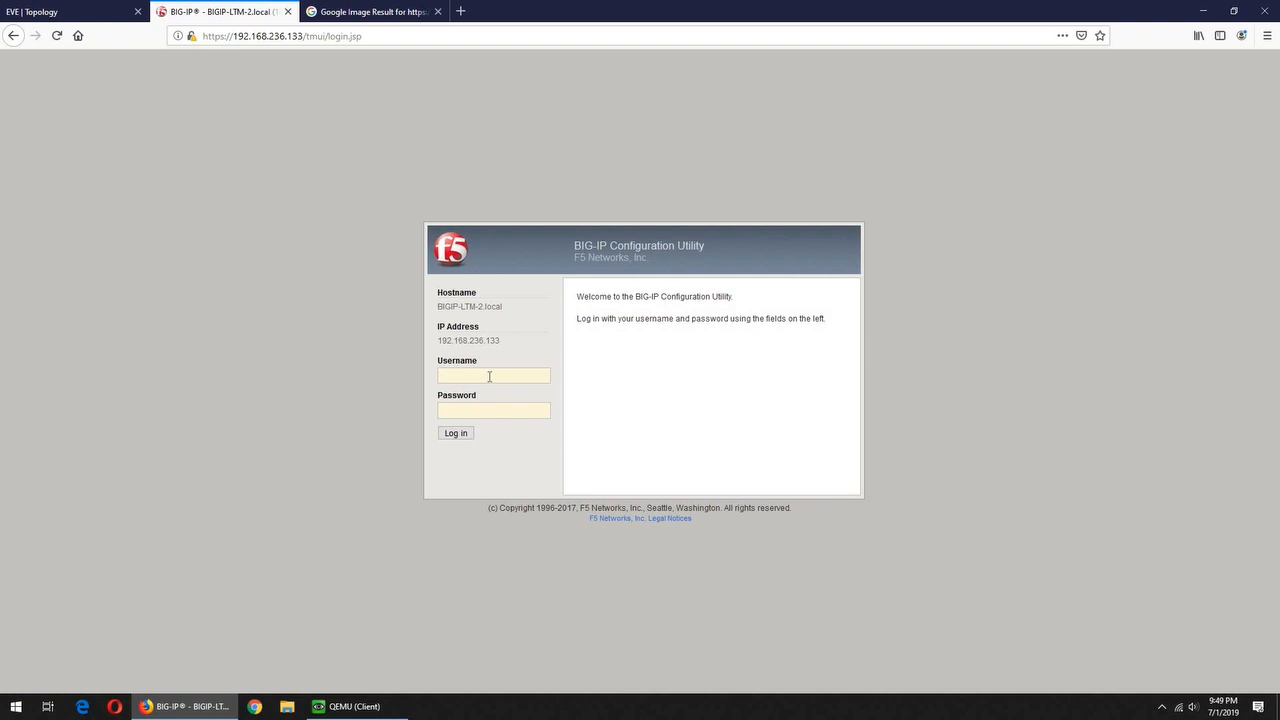
text(admin)
key(Tab)
text(admin)
key(Return)
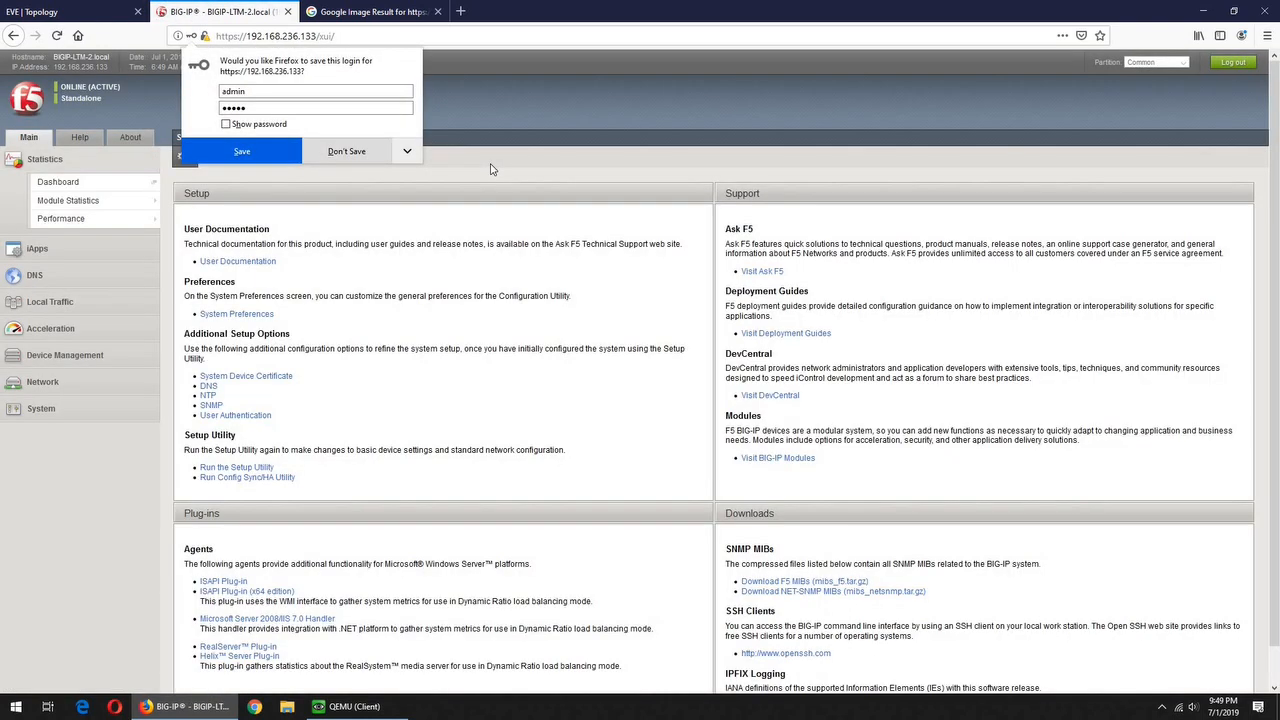
click(347, 151)
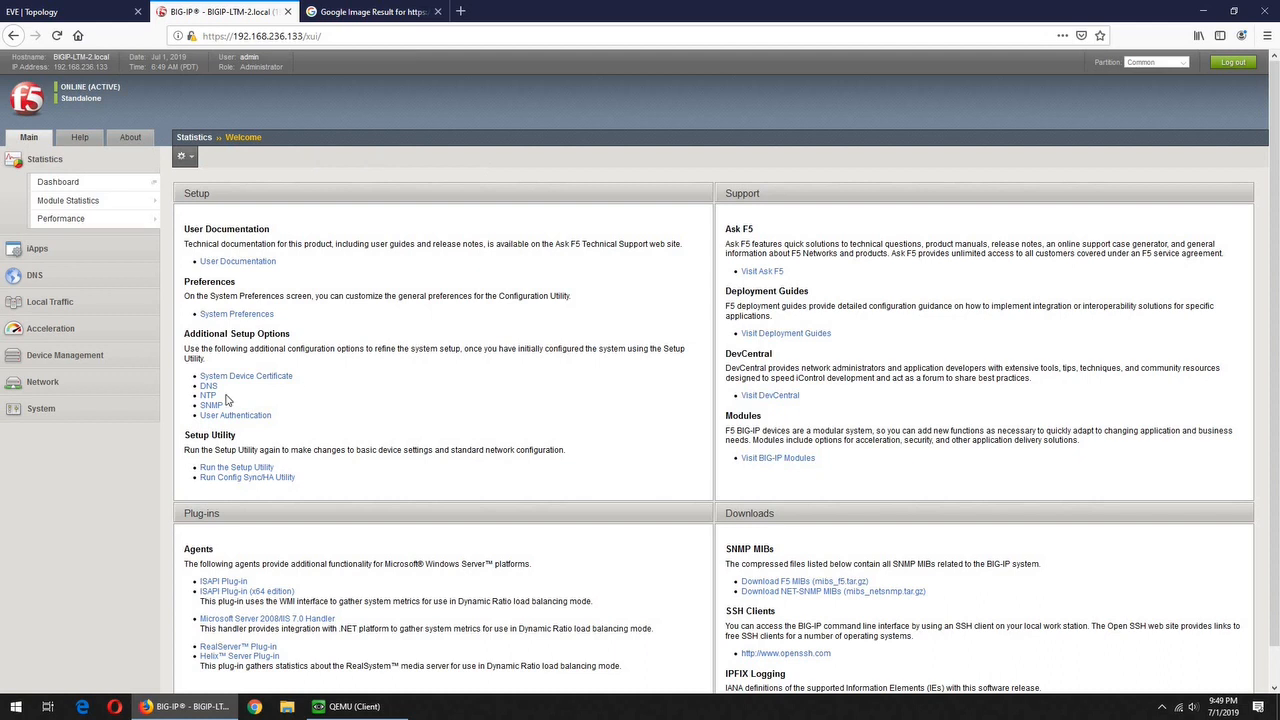
click(56, 412)
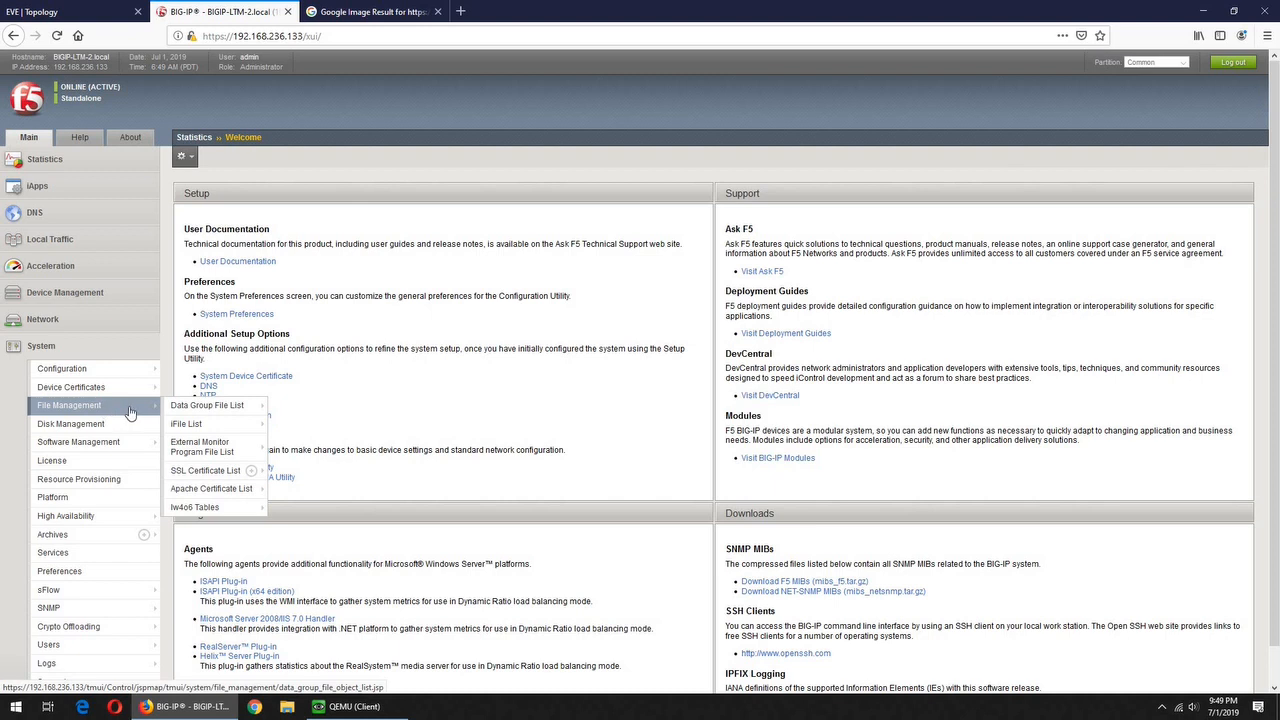
Create the certificate 'self-signed' with common name 10.10.10.222 from the SSL Certificate List
click(207, 472)
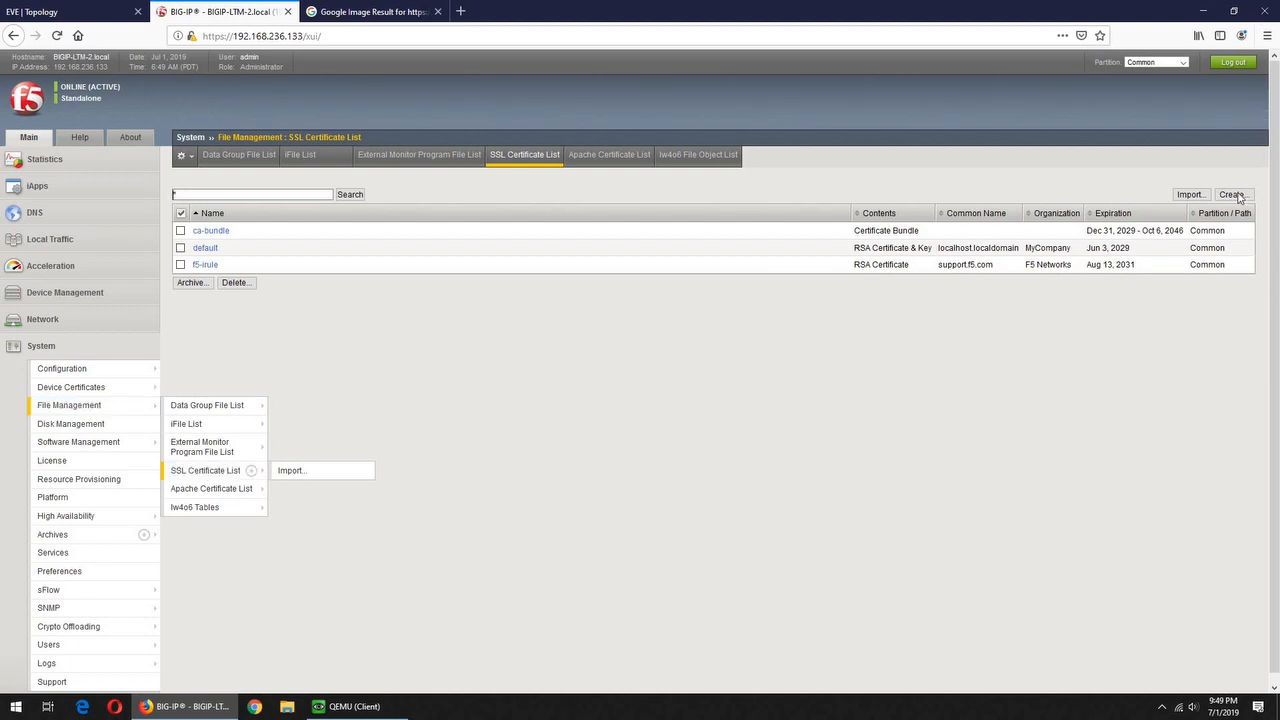
click(1232, 194)
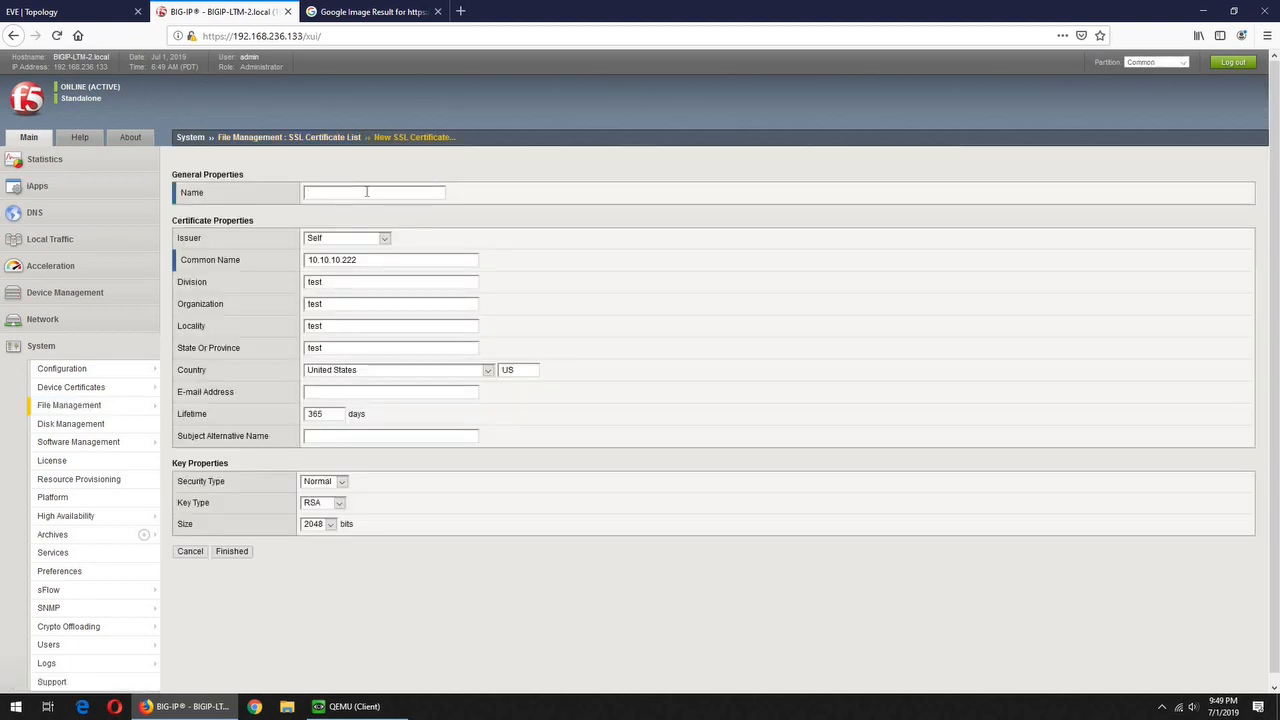
text(s)
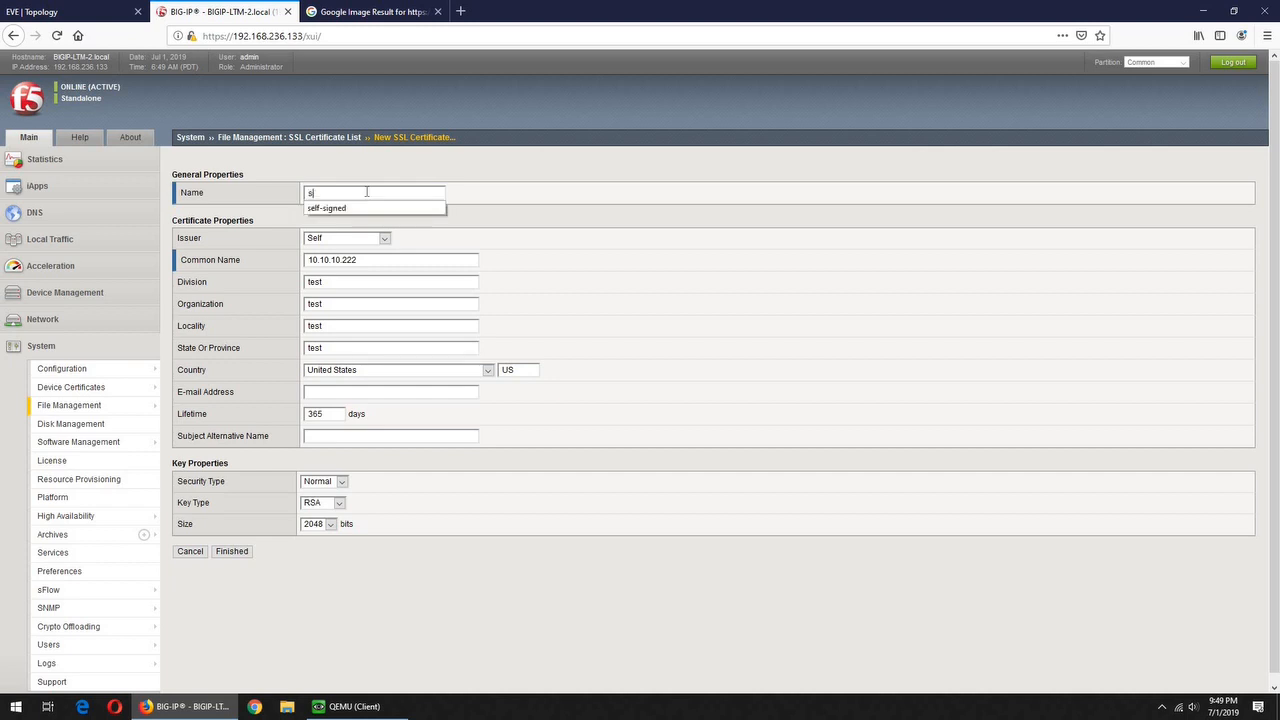
key(Down)
key(Return)
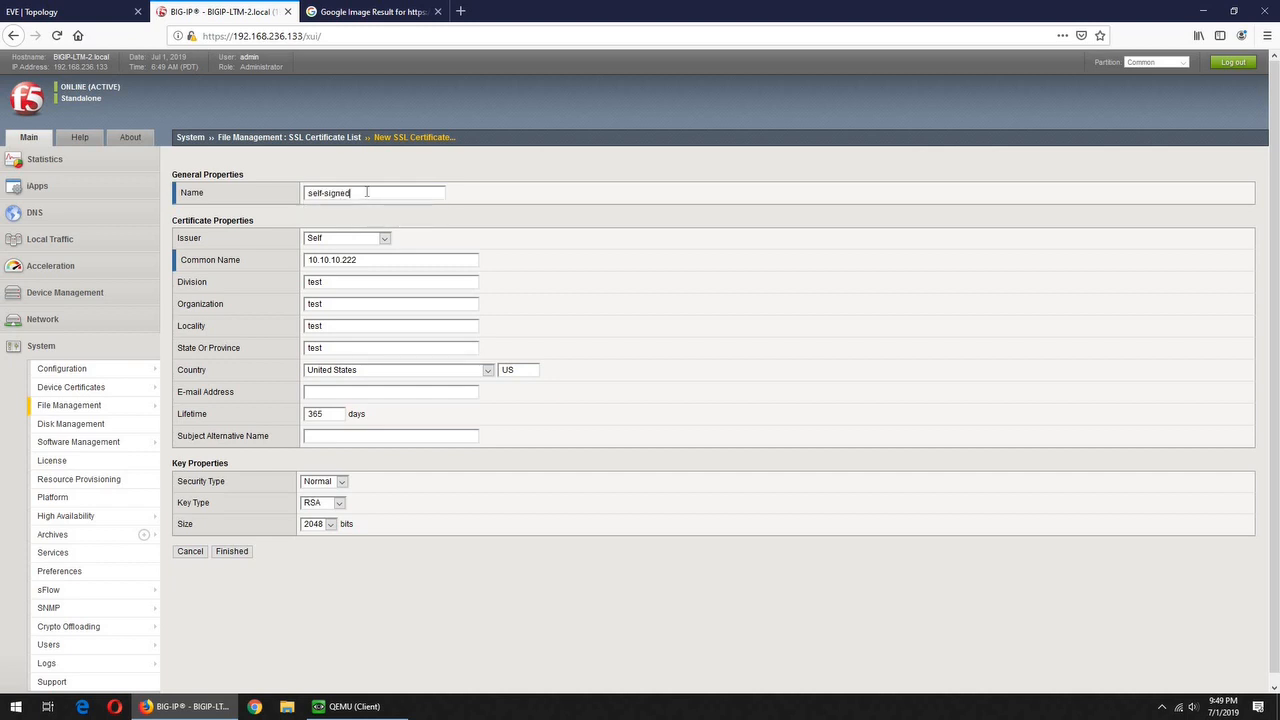
click(360, 260)
key(ctrl+shift+Left)
key(ctrl+shift+Left)
key(ctrl+shift+Left)
key(ctrl+shift+Left)
key(Tab)
key(Tab)
key(Tab)
key(Tab)
click(233, 553)
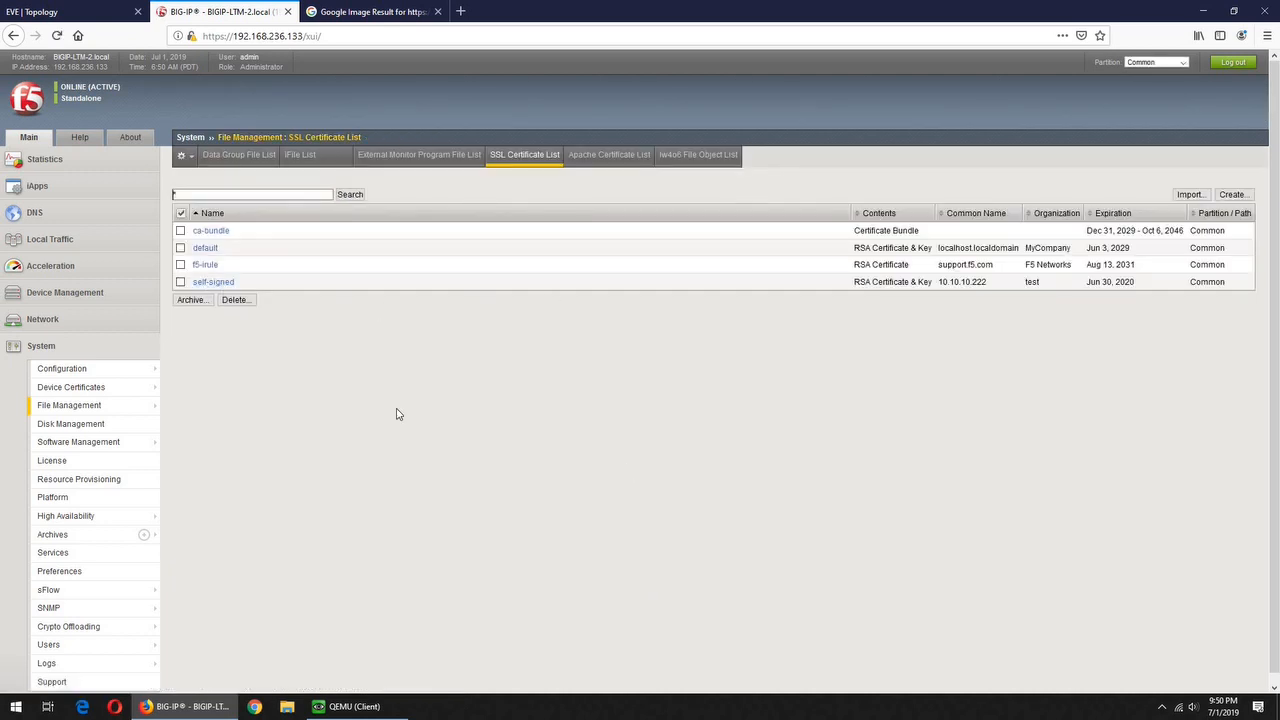
Start a new client SSL profile named testssl under Local Traffic > Profiles > SSL > Client
click(59, 239)
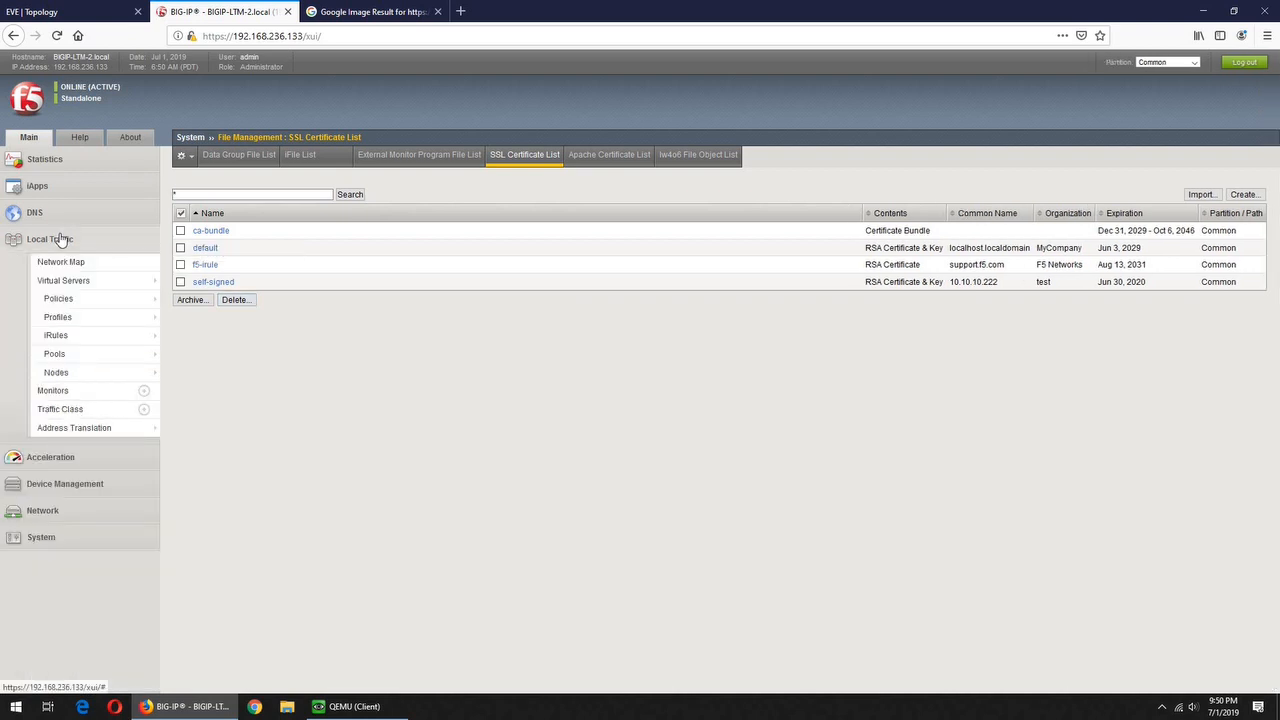
mouse_move(172, 323)
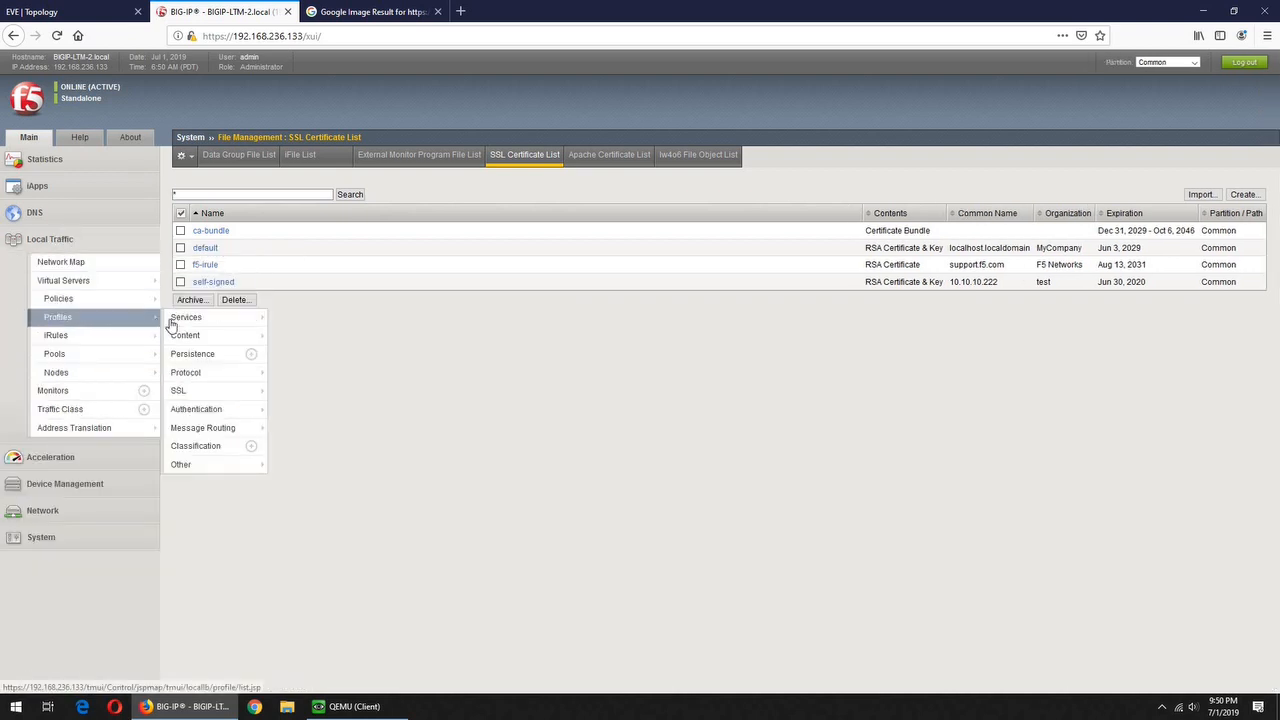
mouse_move(225, 390)
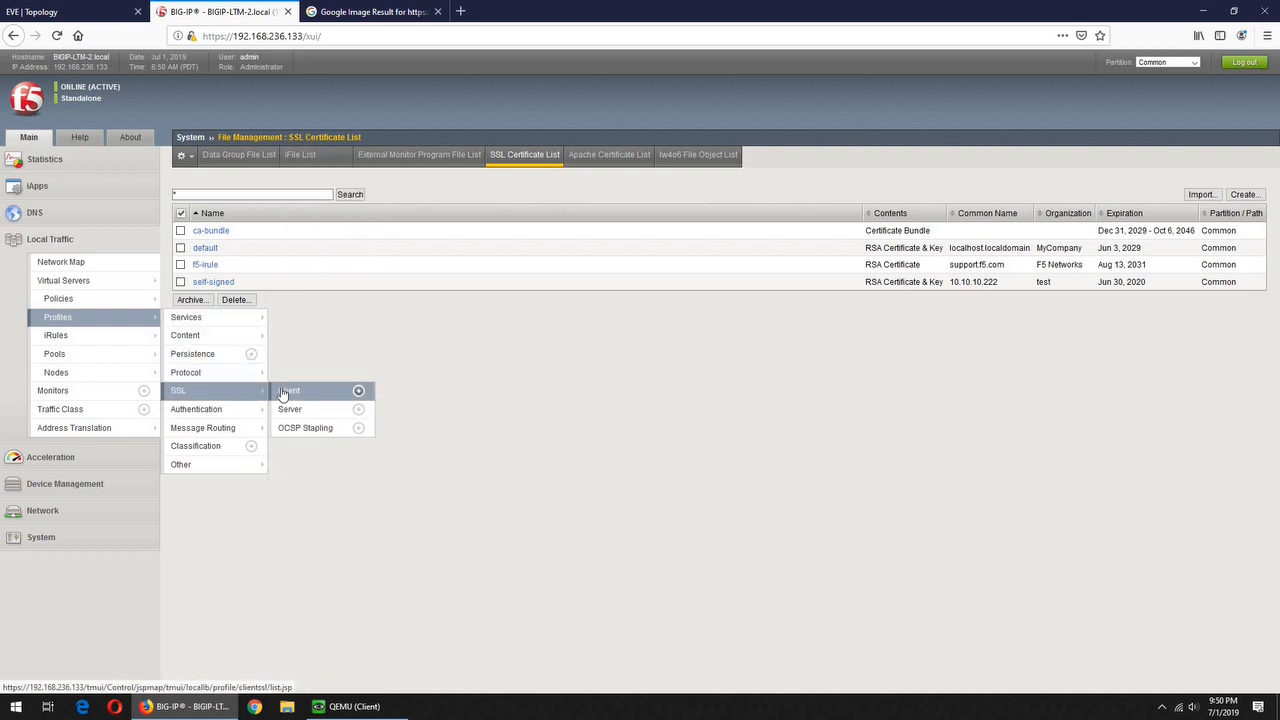
click(285, 391)
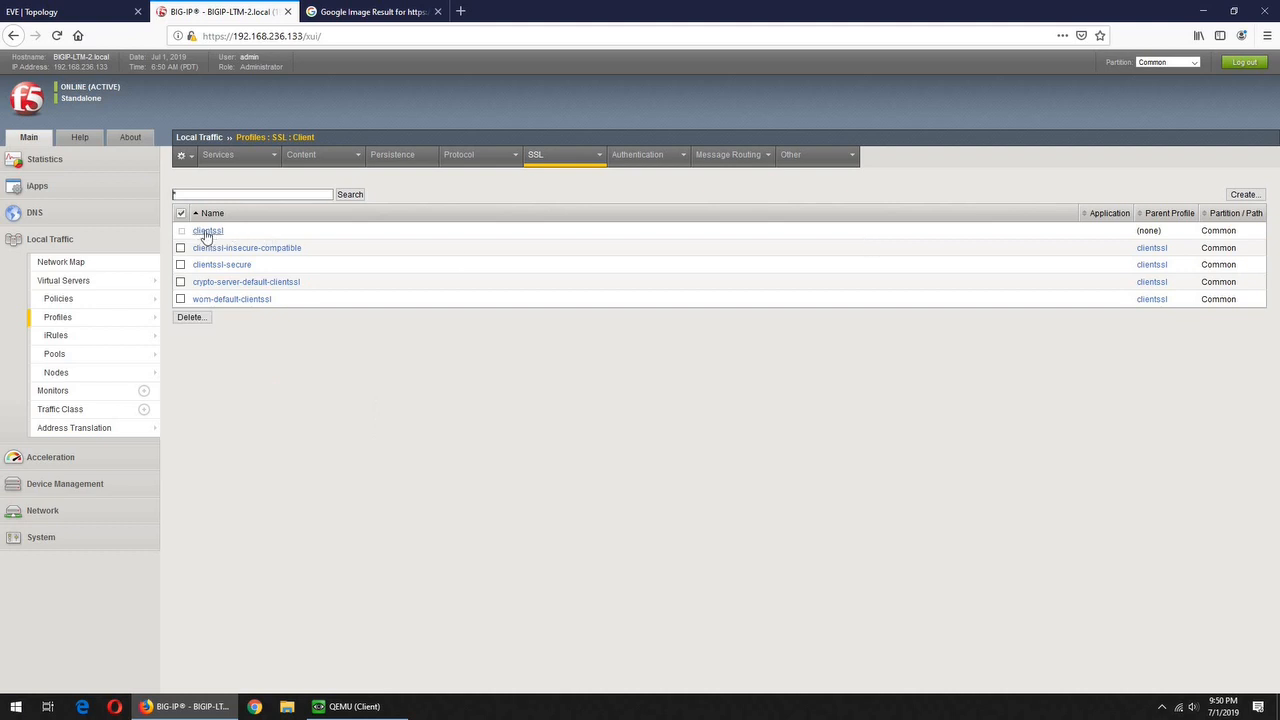
click(1236, 196)
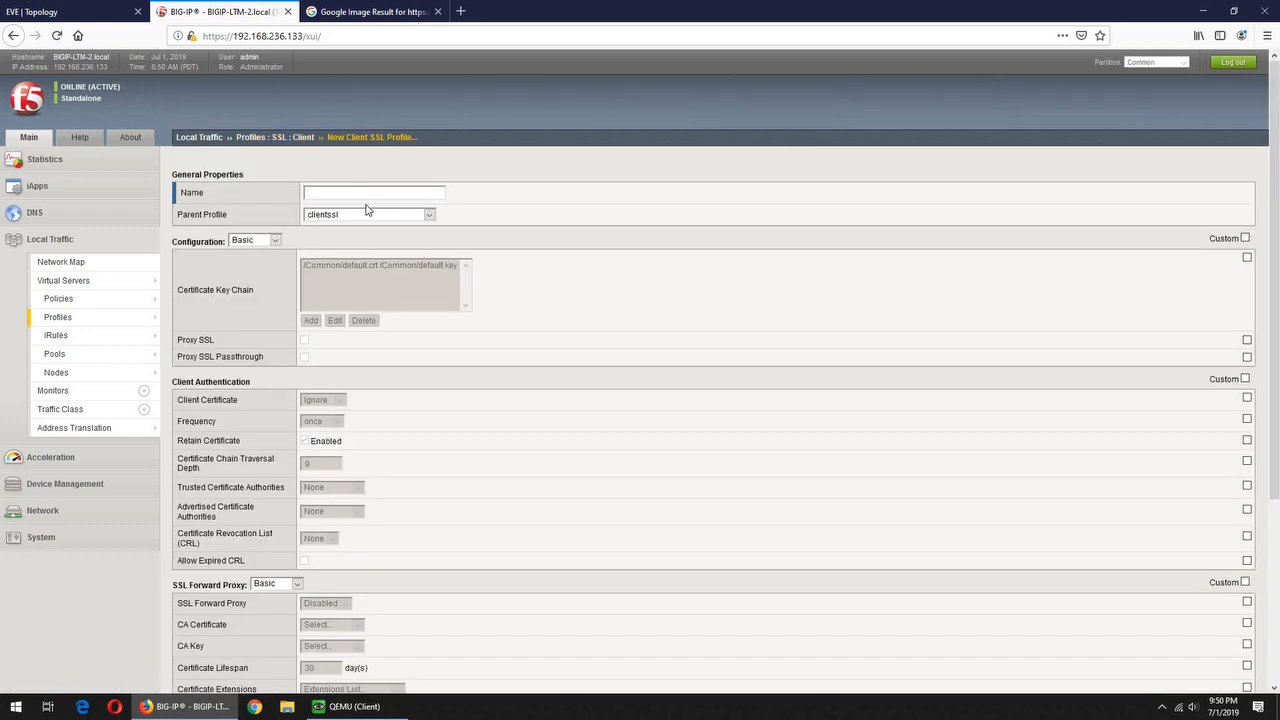
text(ss)
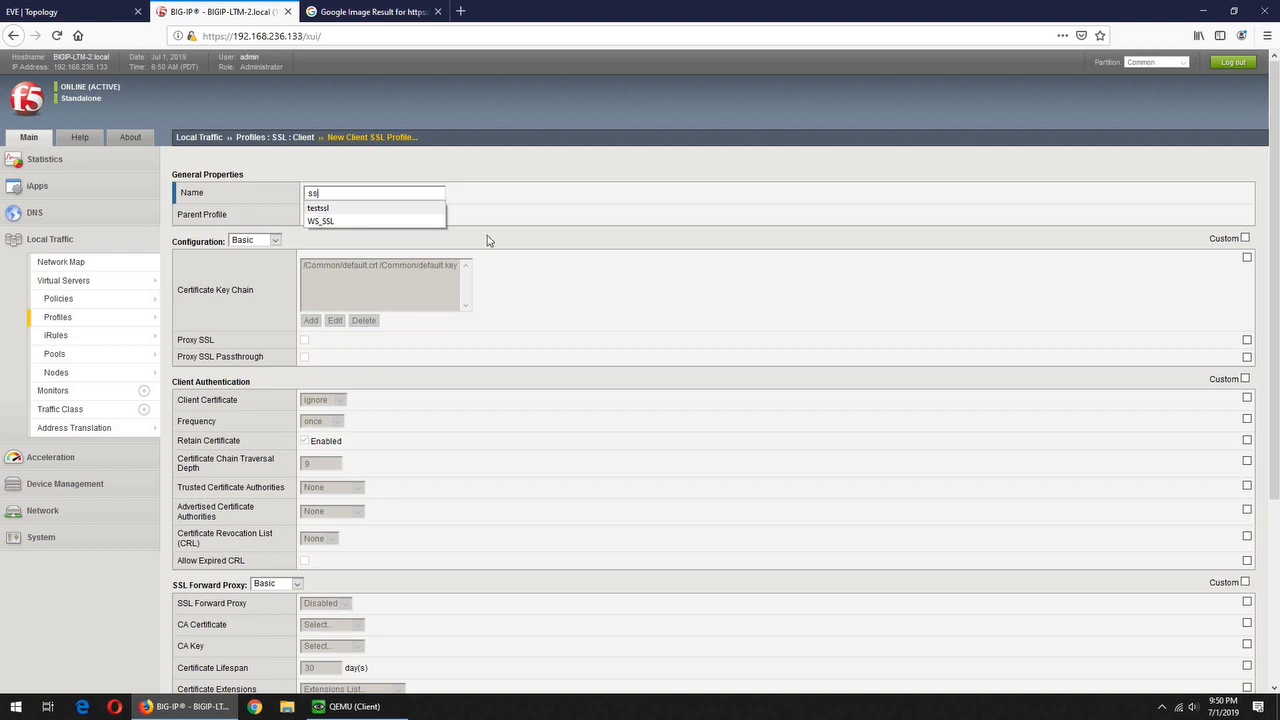
key(Down)
key(Return)
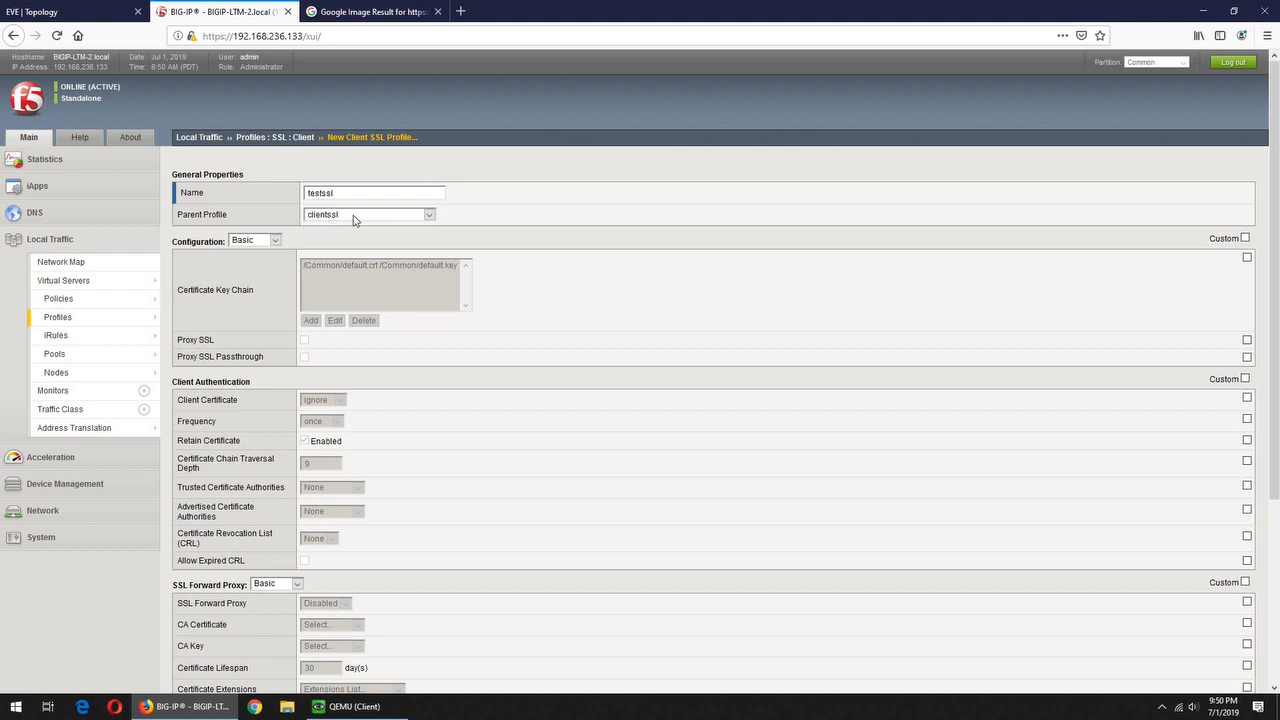
Add the self-signed certificate and key to the testssl key chain and finish the profile
click(1247, 258)
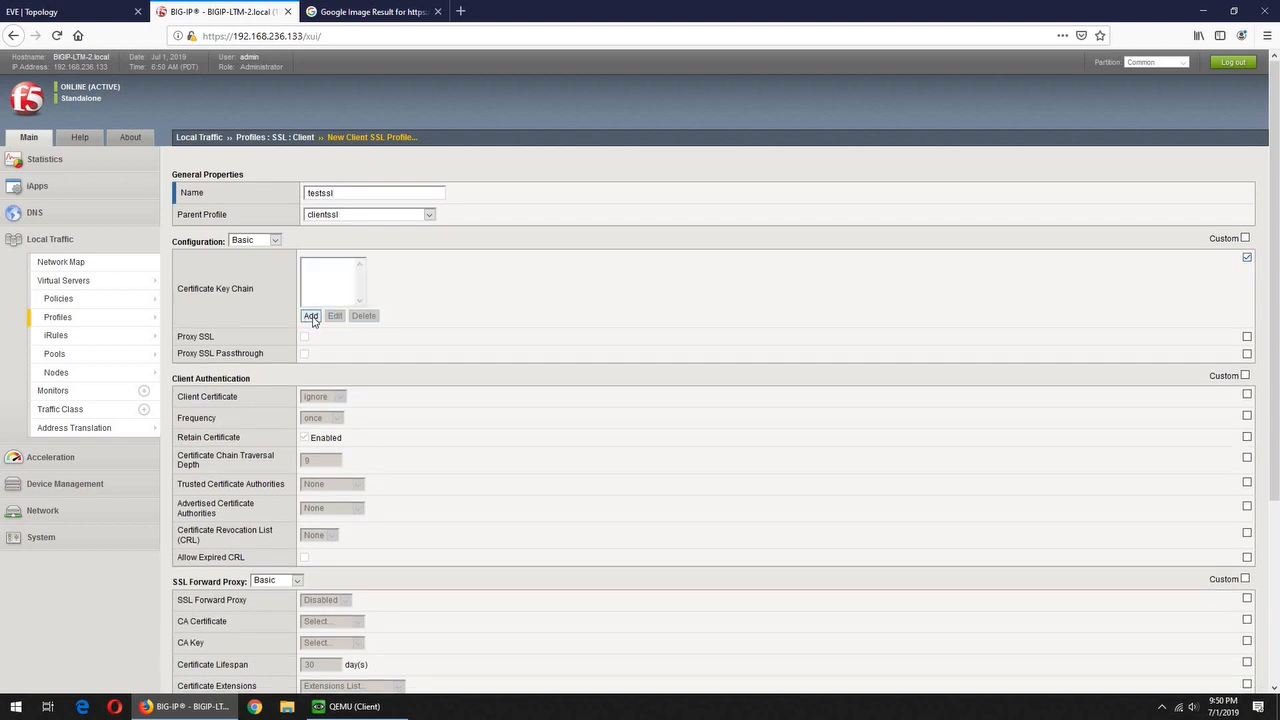
click(311, 317)
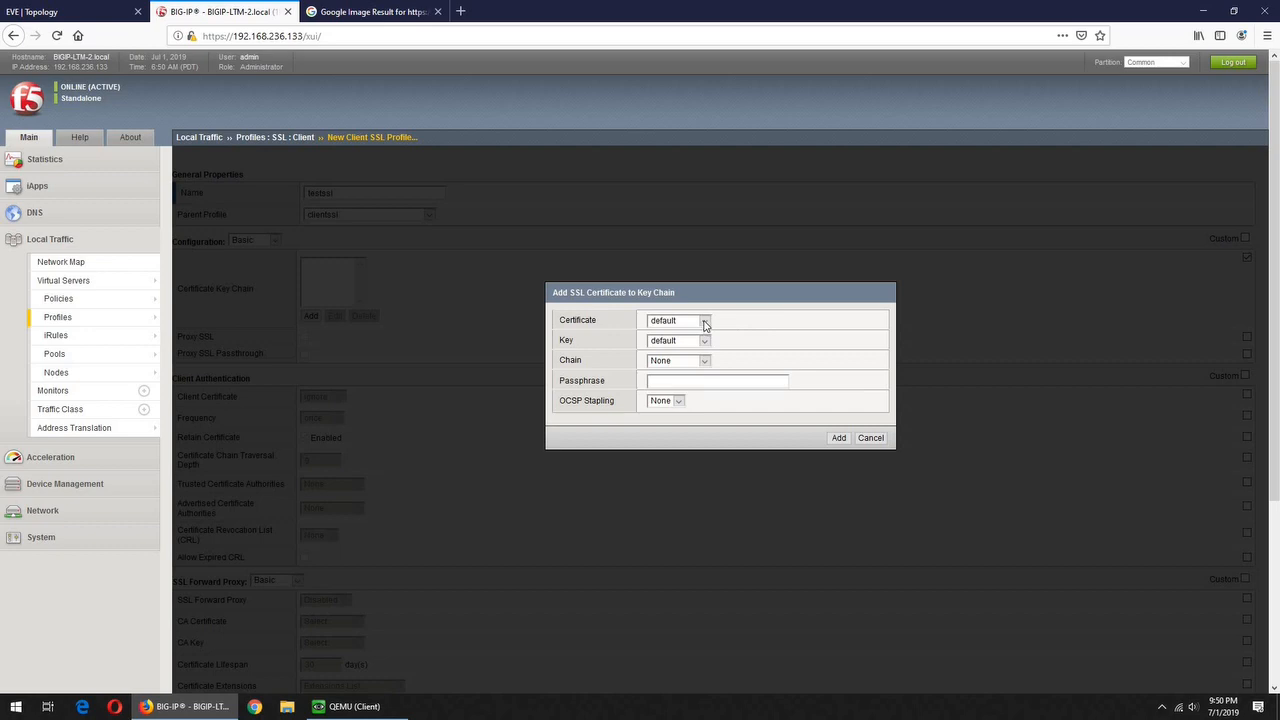
click(705, 322)
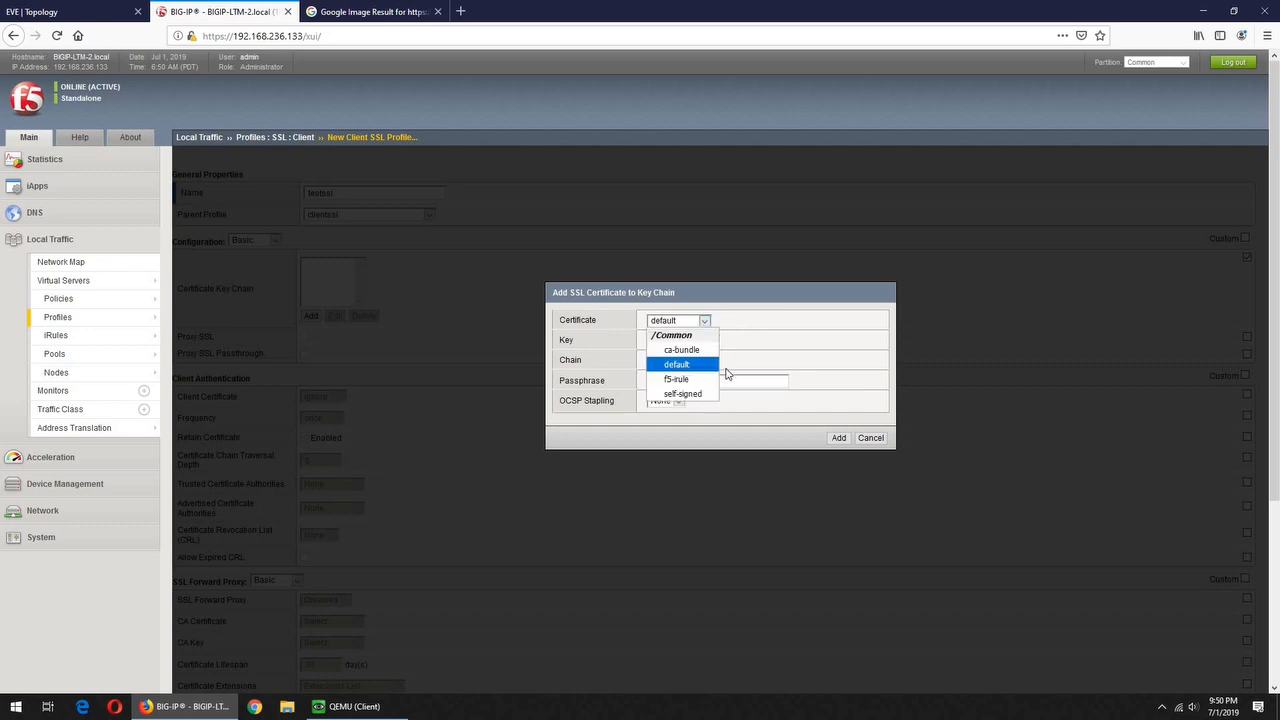
click(683, 394)
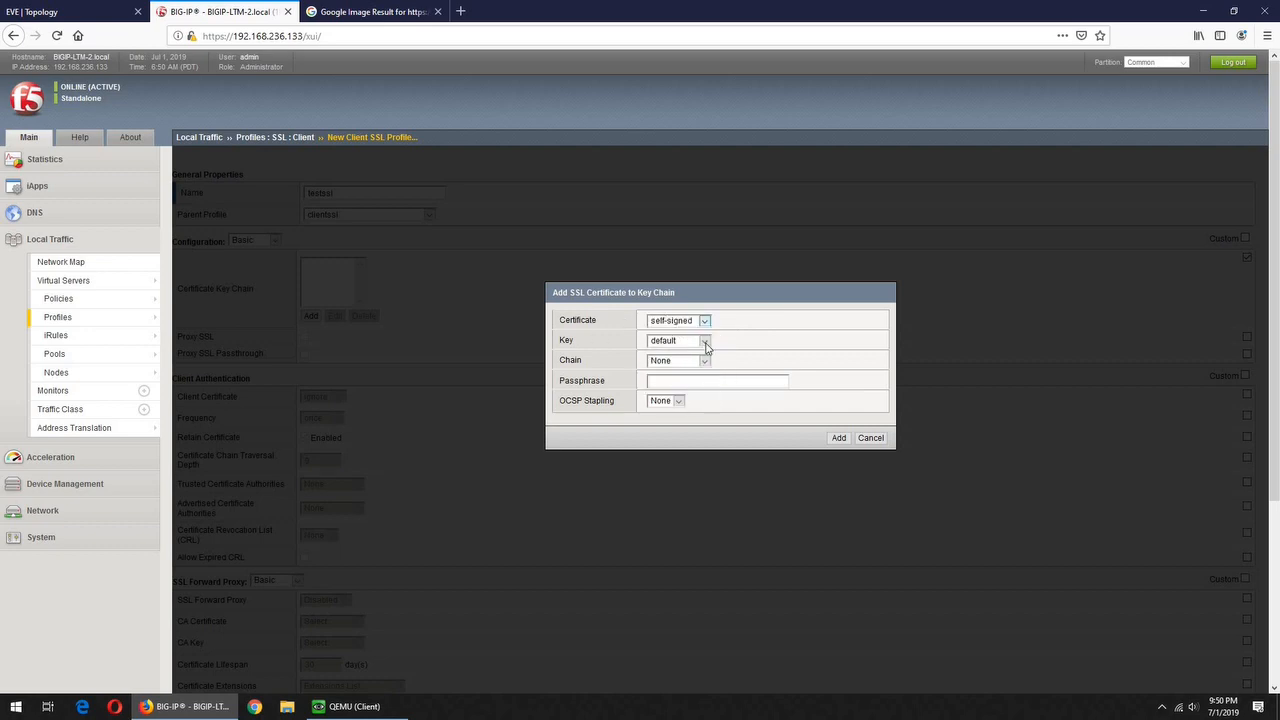
click(705, 343)
click(693, 386)
click(839, 440)
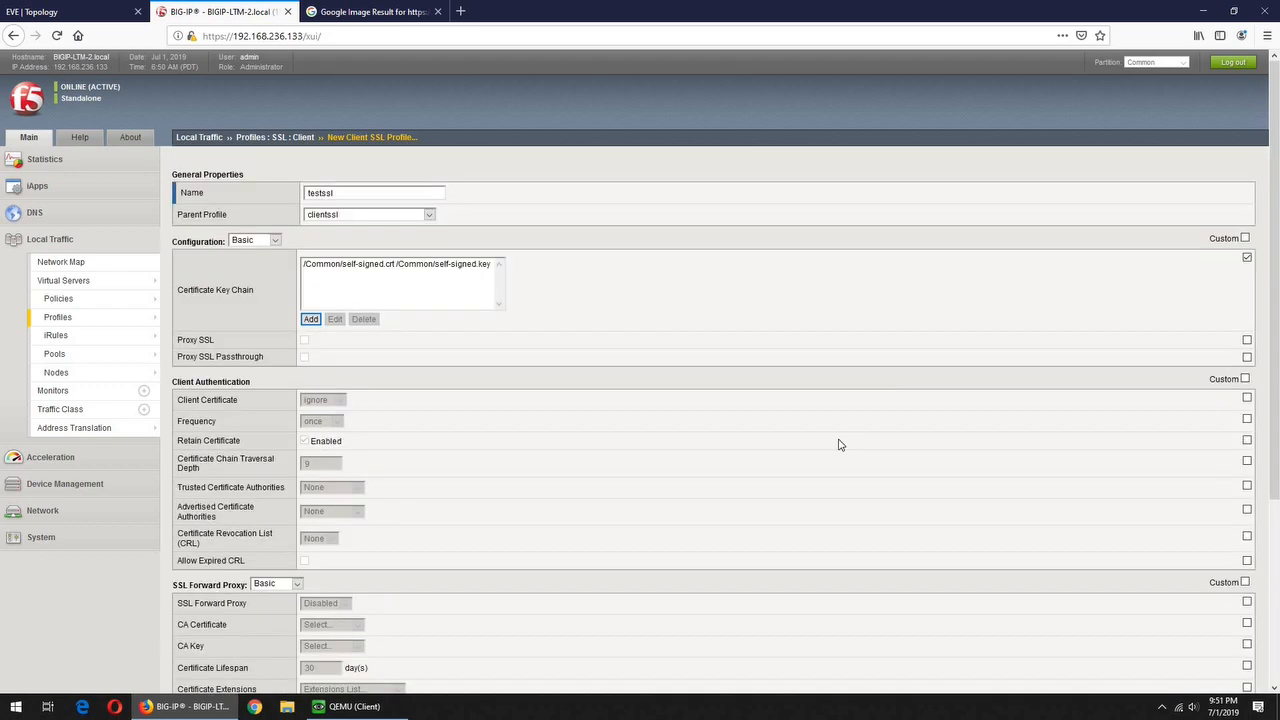
scroll(831, 464, down, 5)
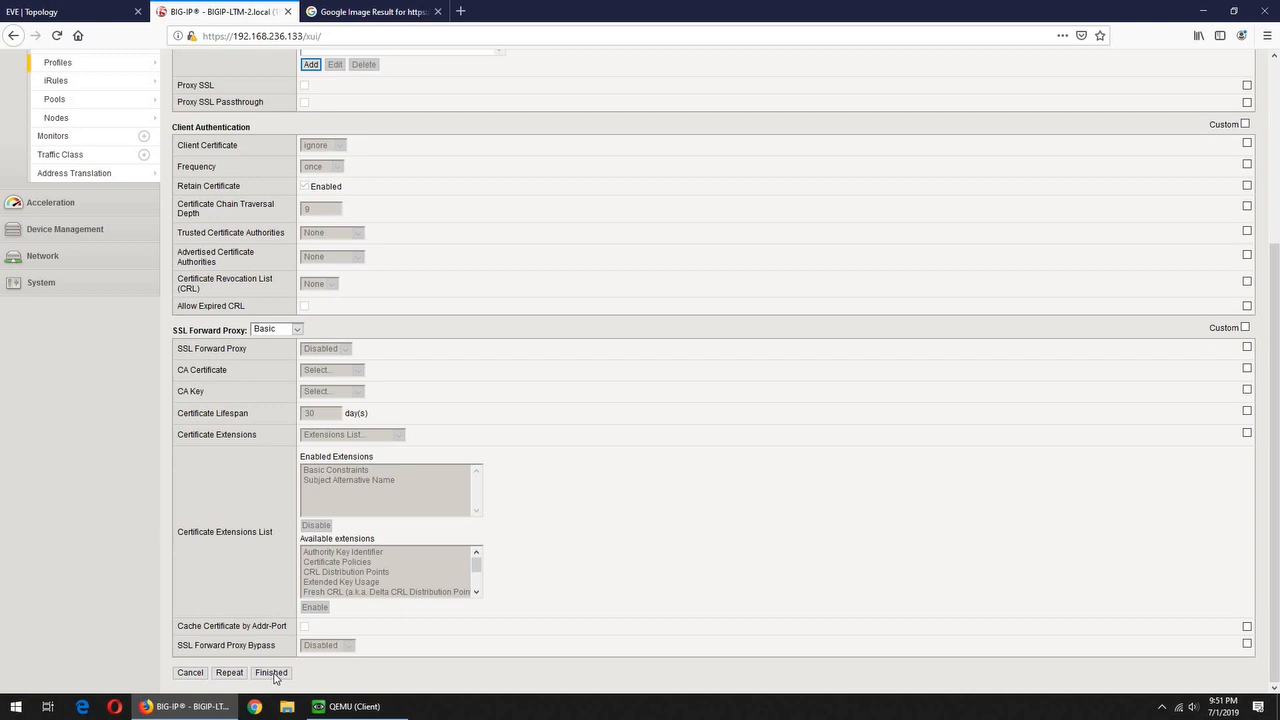
click(272, 673)
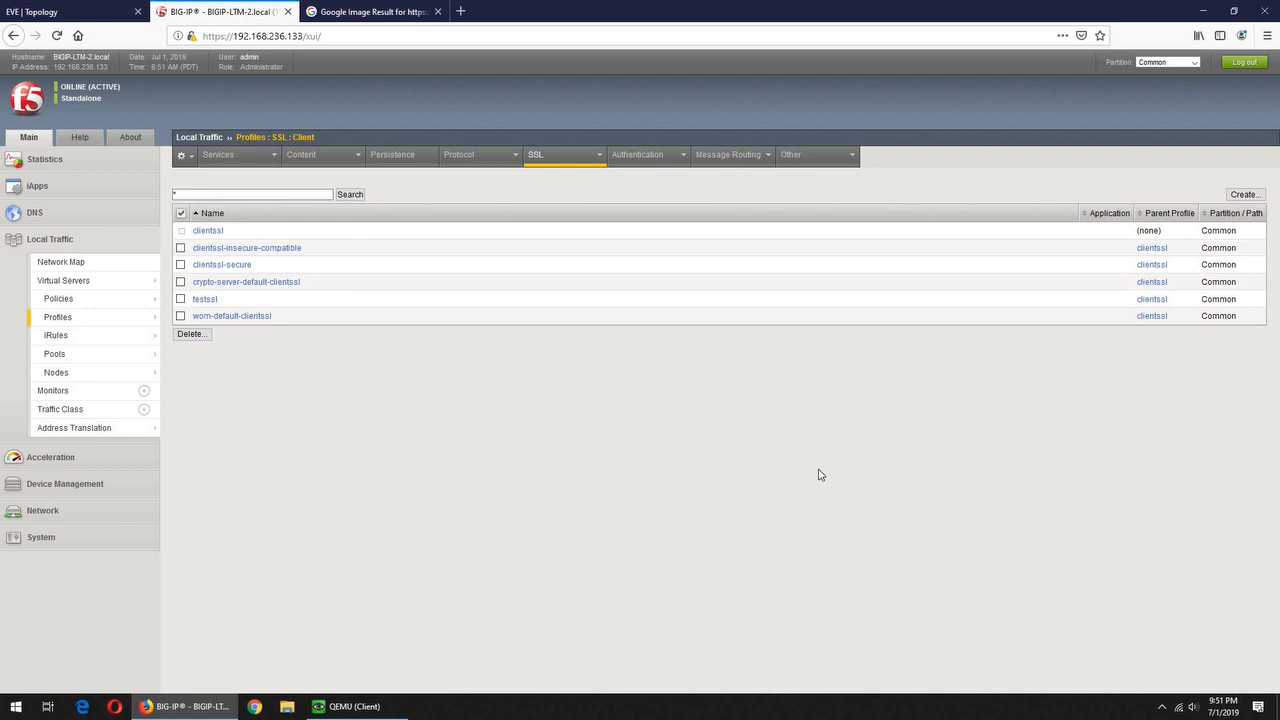
Start virtual server VS_https with source 0.0.0.0/0 and destination 10.10.10.222
mouse_move(114, 320)
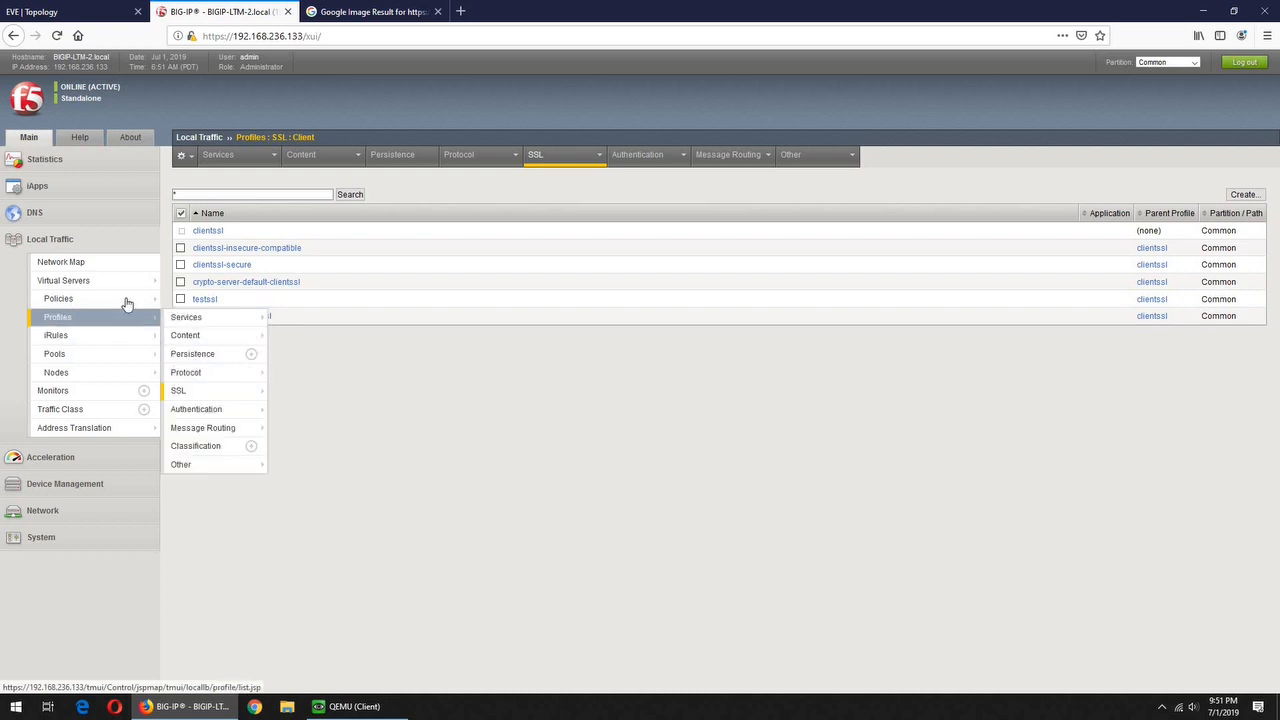
click(73, 283)
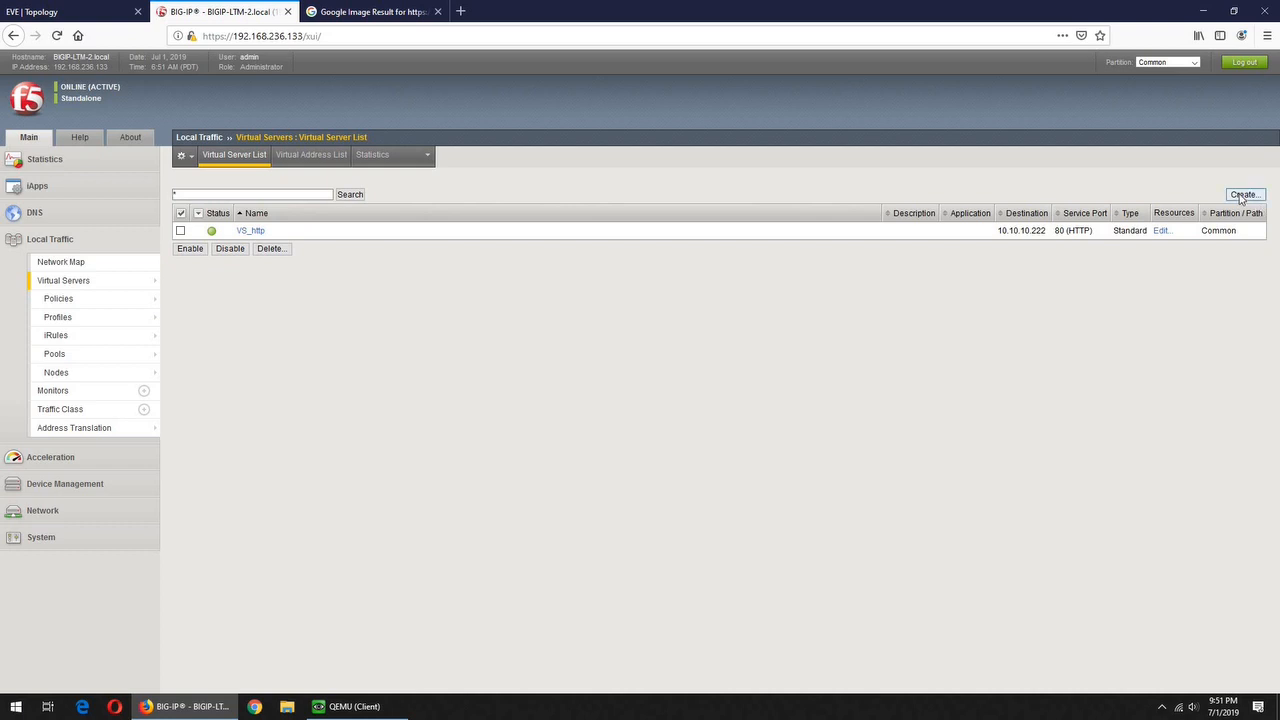
click(1241, 195)
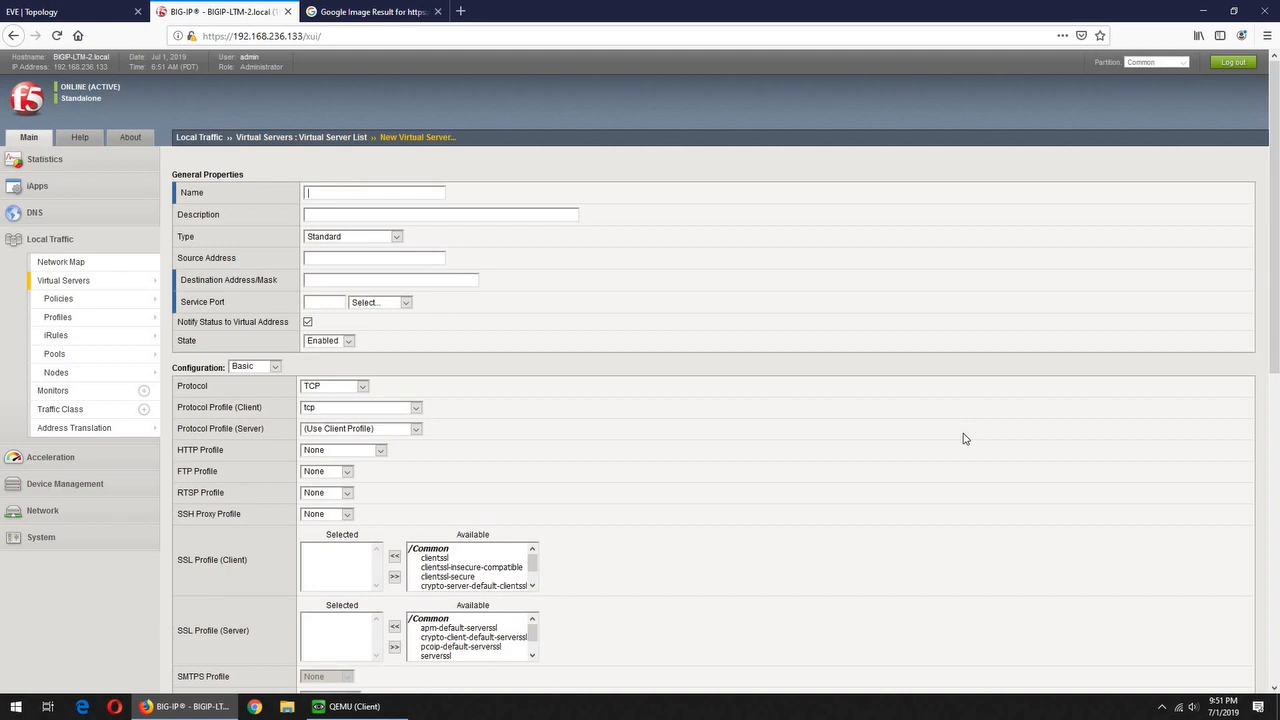
text(VS)
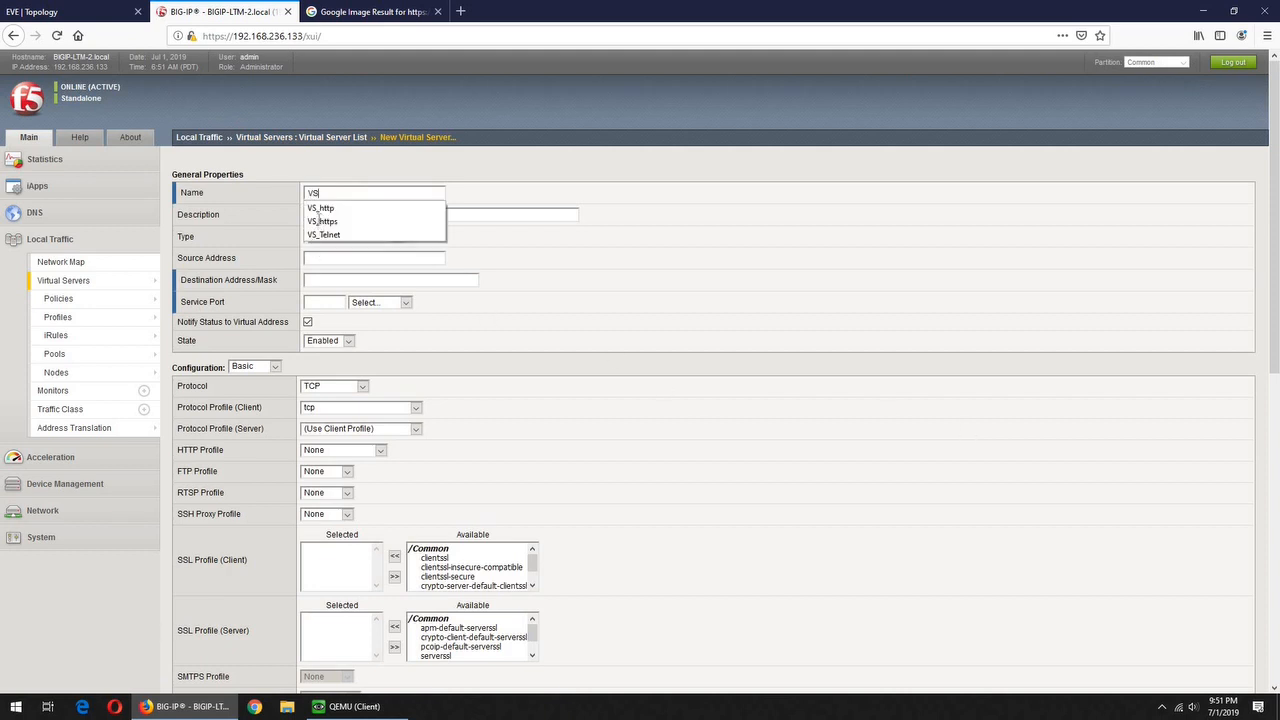
click(310, 221)
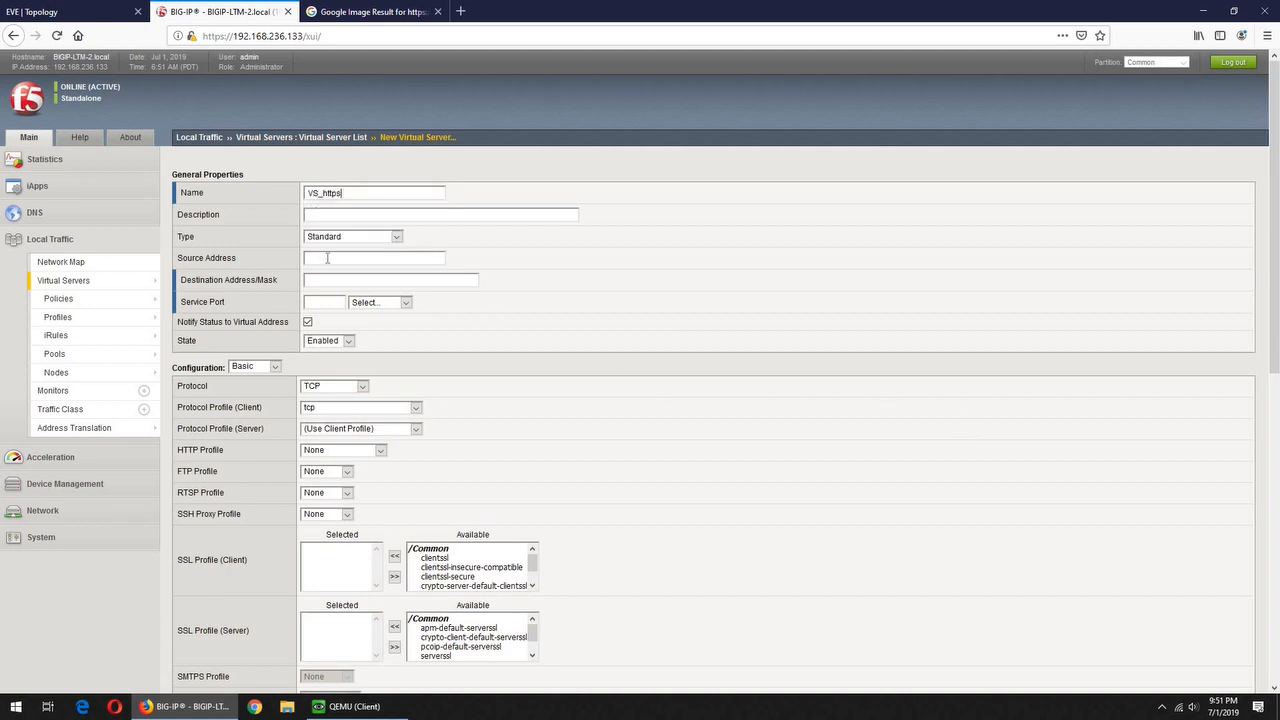
click(327, 258)
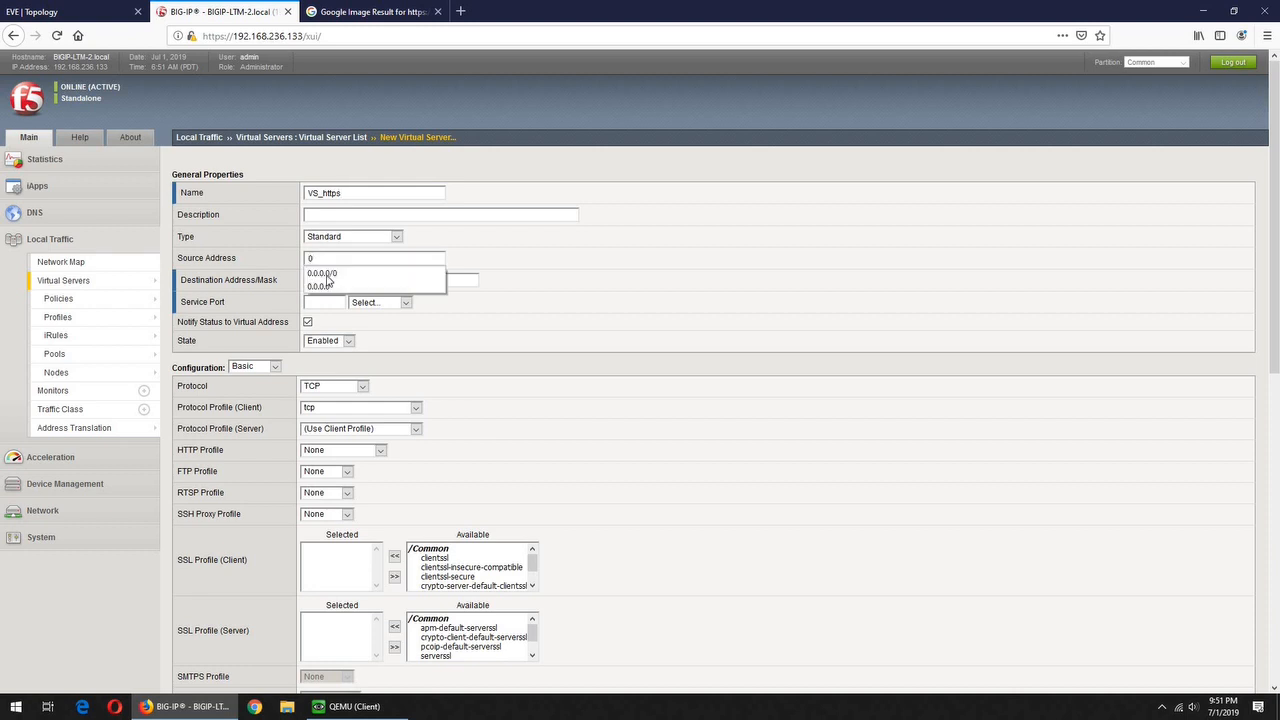
click(328, 272)
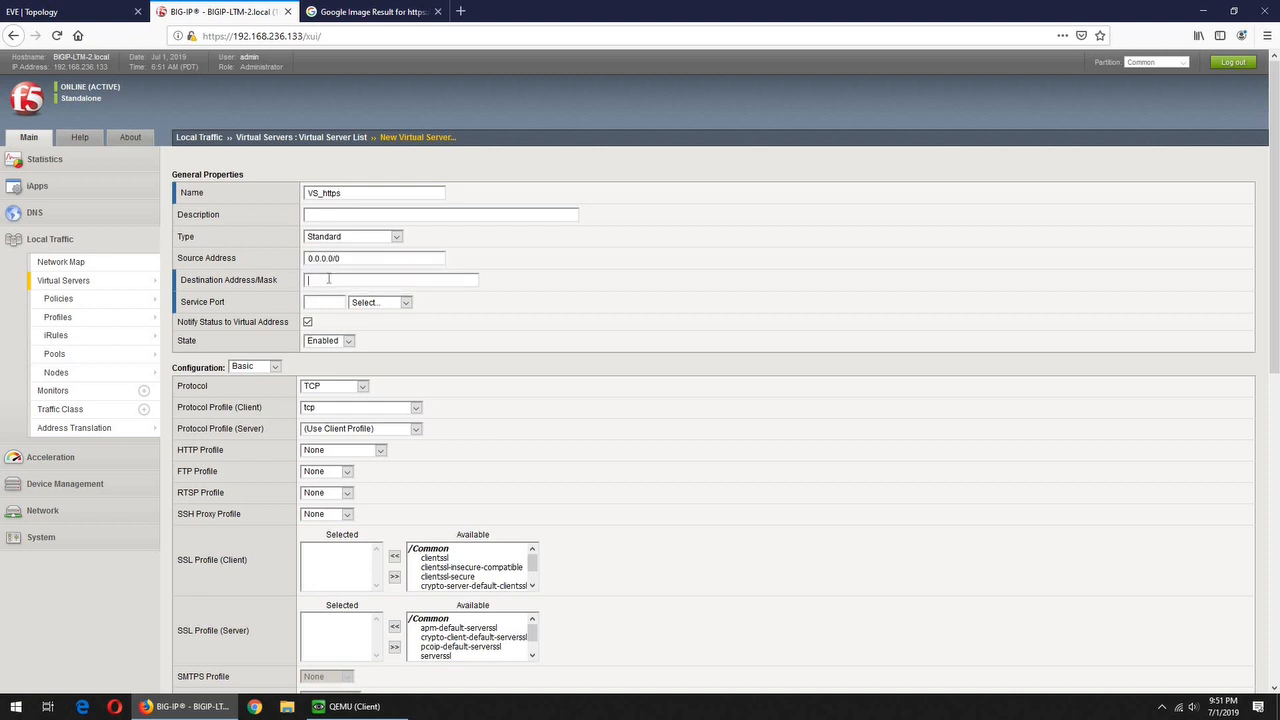
click(328, 279)
text(10)
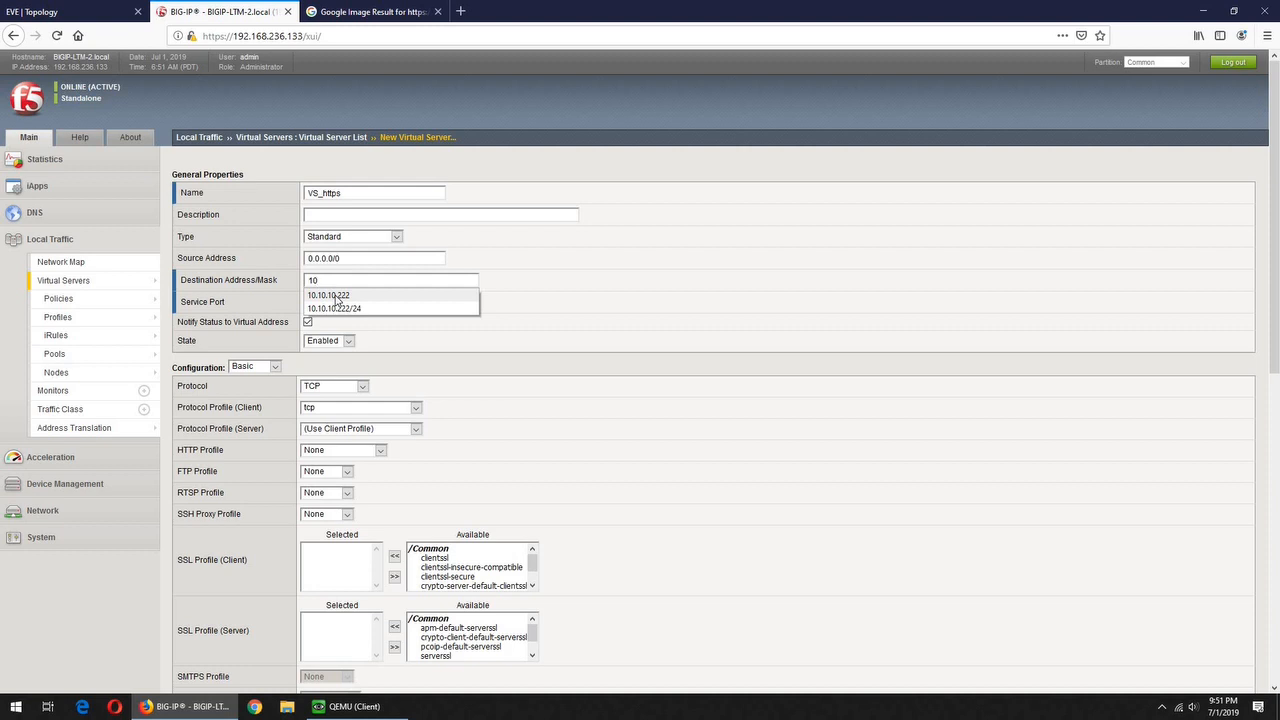
click(335, 297)
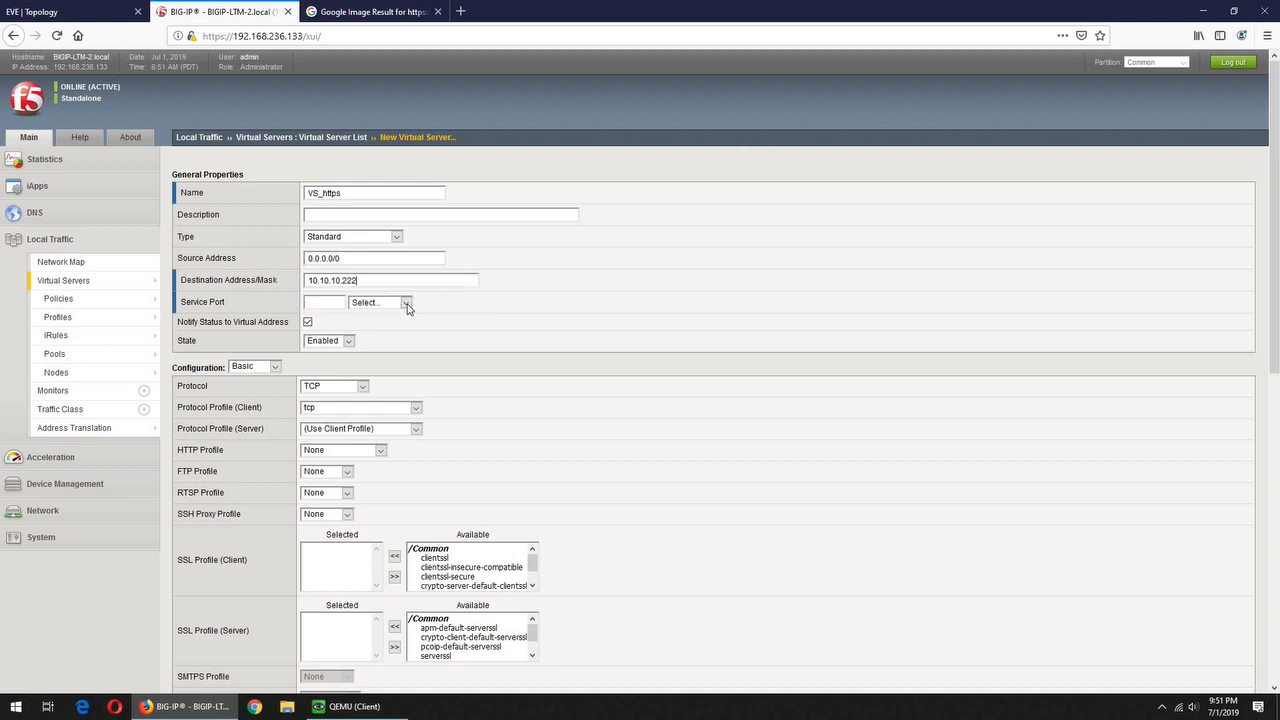
Set service port HTTPS 443, HTTP profile http, and client SSL profile testssl
click(406, 304)
click(381, 376)
click(381, 452)
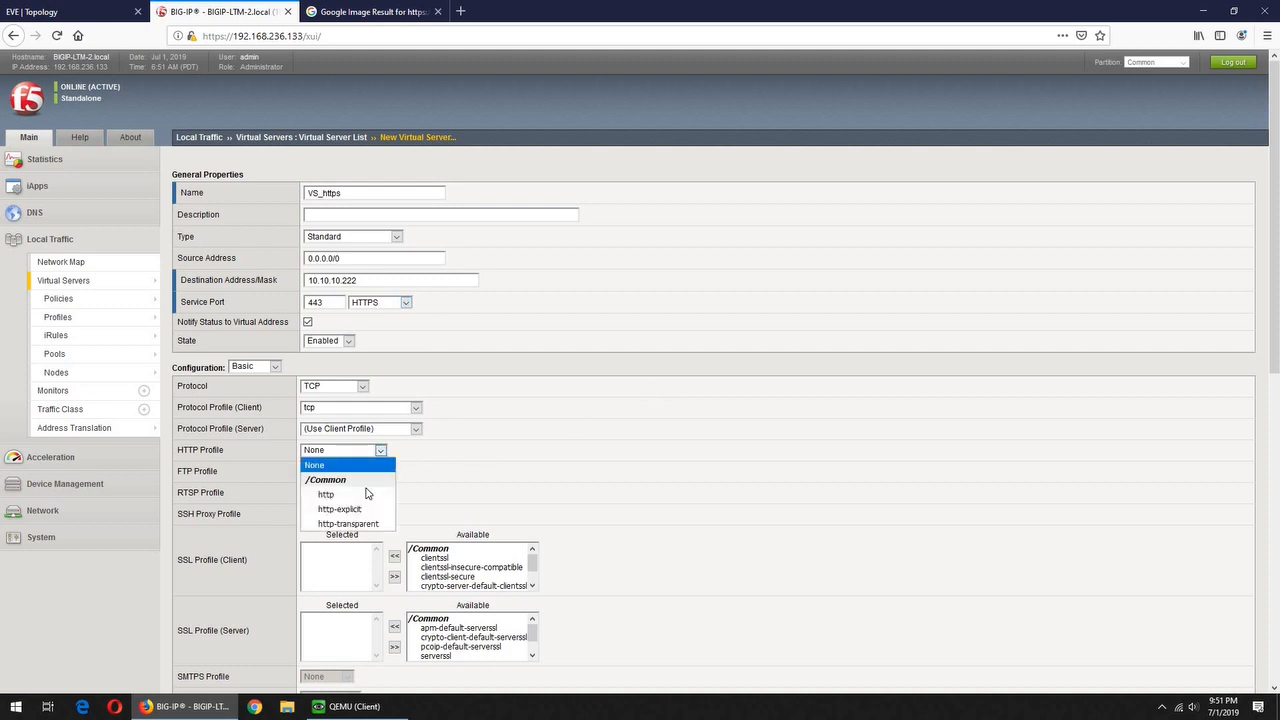
click(358, 497)
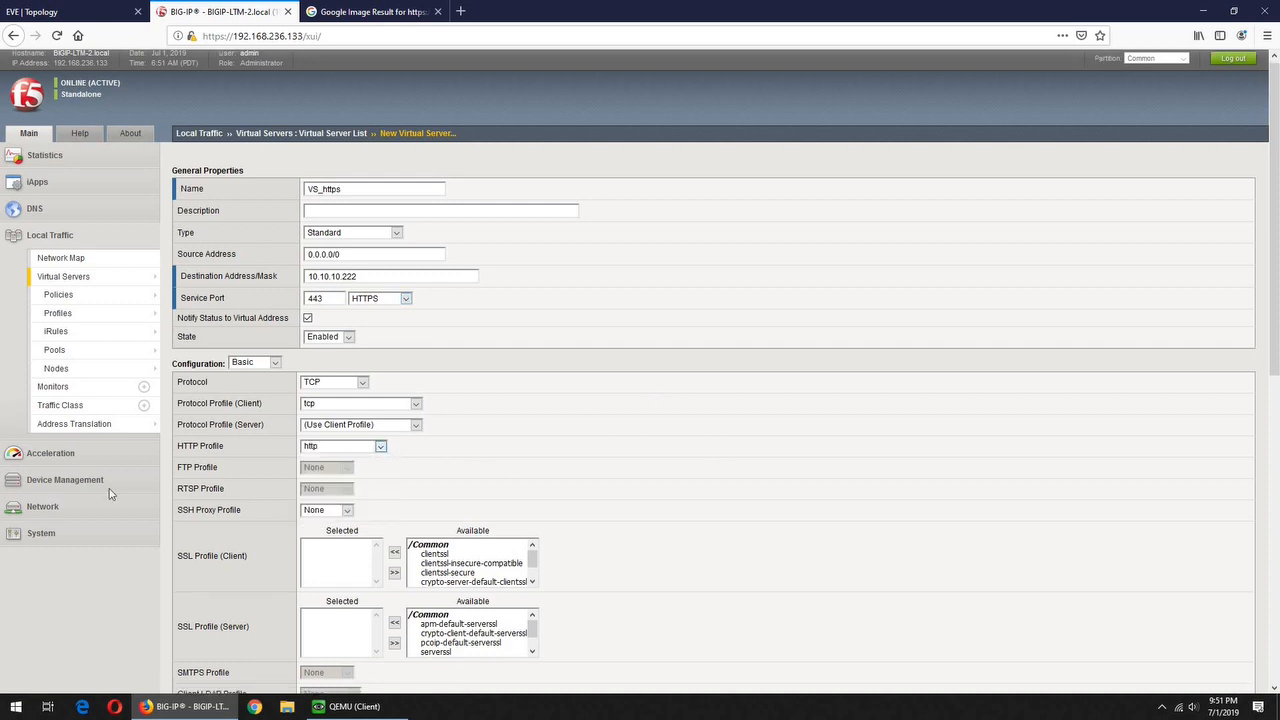
scroll(221, 425, down, 3)
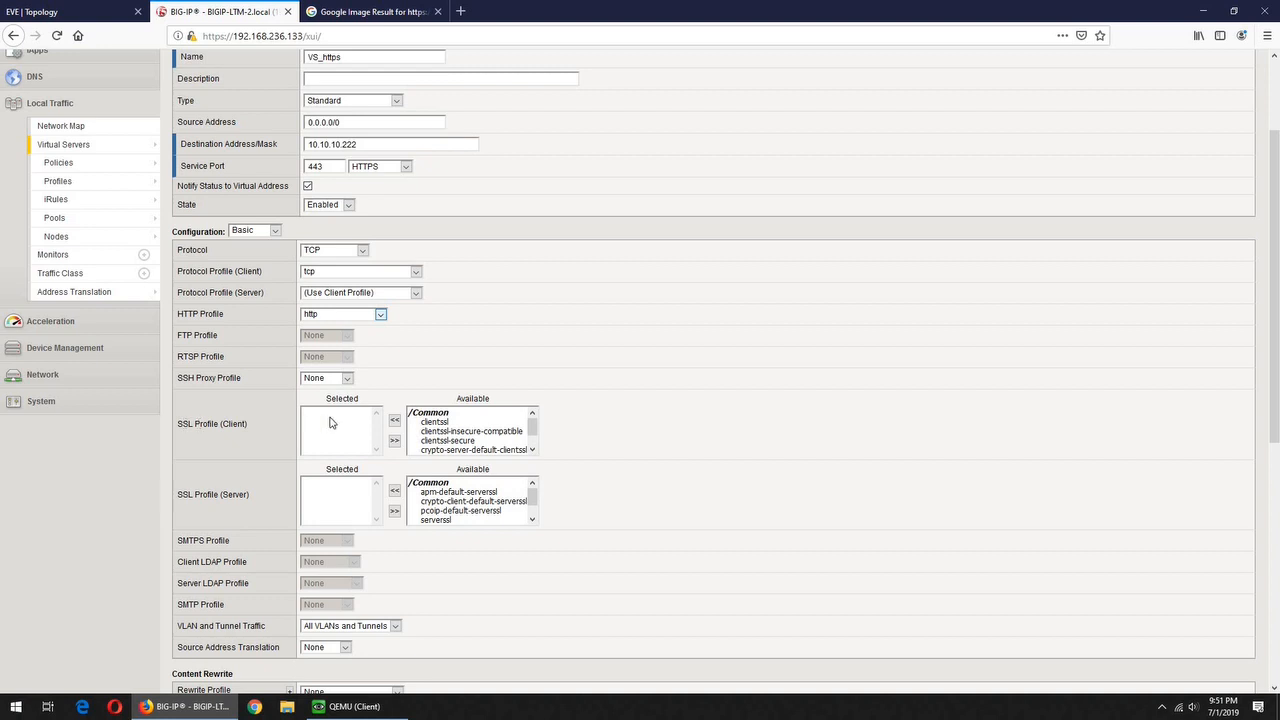
click(531, 451)
click(432, 441)
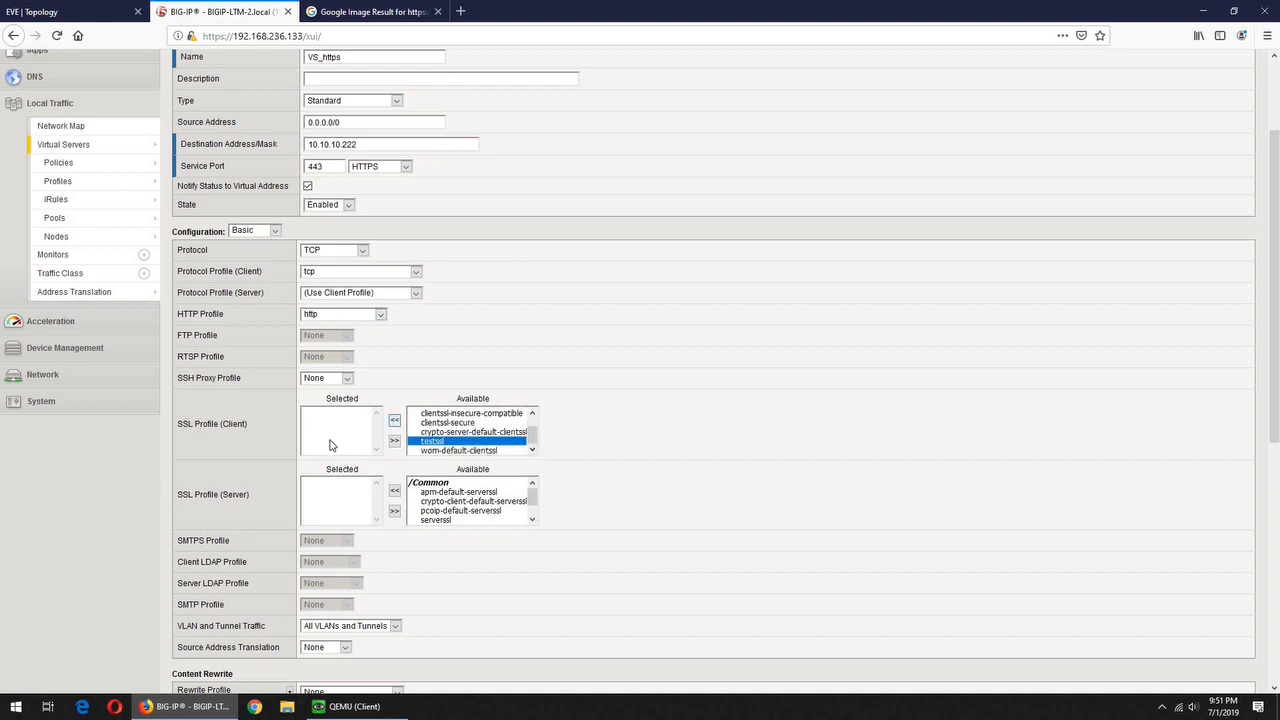
click(394, 420)
Turn on Auto Map source address translation and make http_pool the default pool
scroll(342, 444, down, 1)
scroll(342, 444, down, 2)
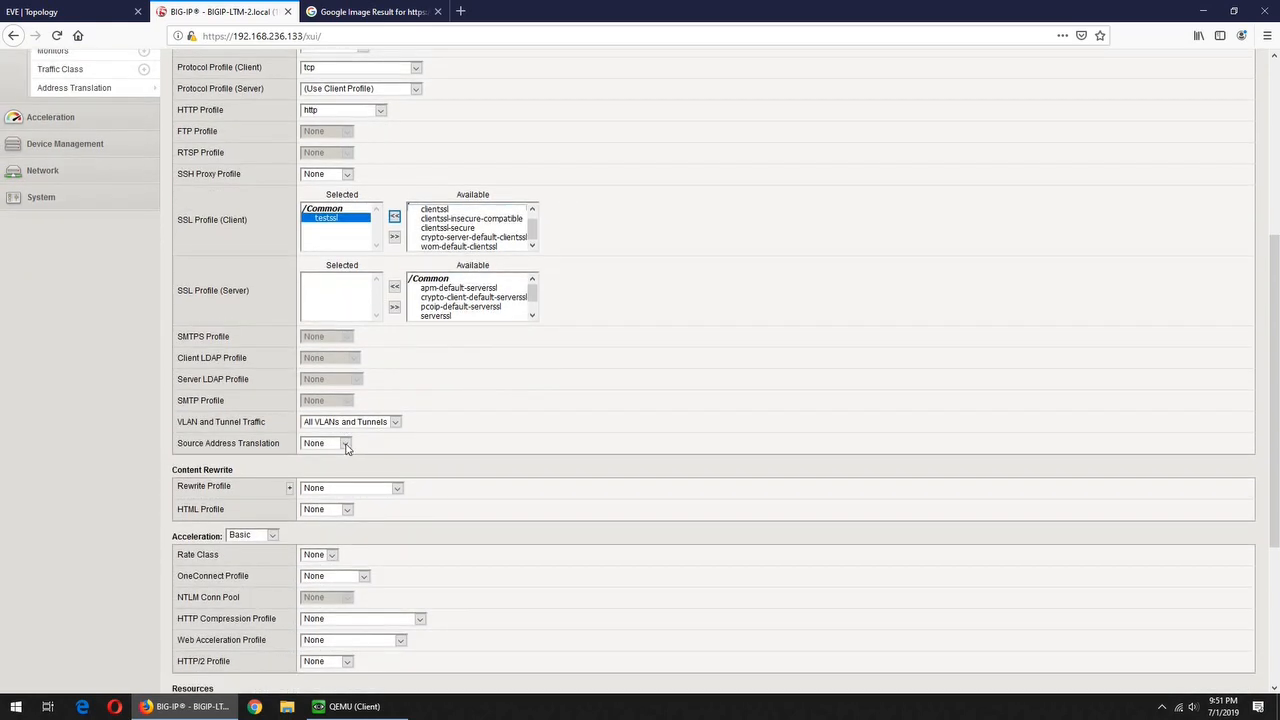
click(346, 445)
click(338, 473)
scroll(556, 449, down, 4)
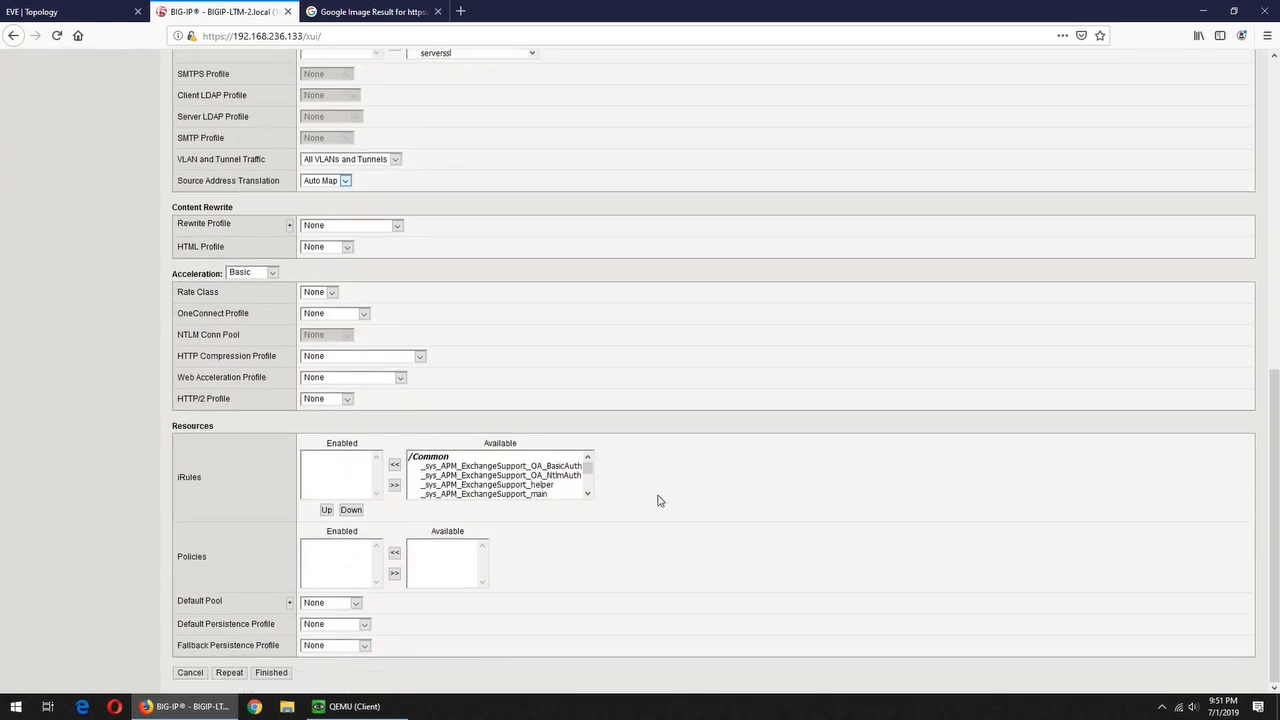
click(356, 603)
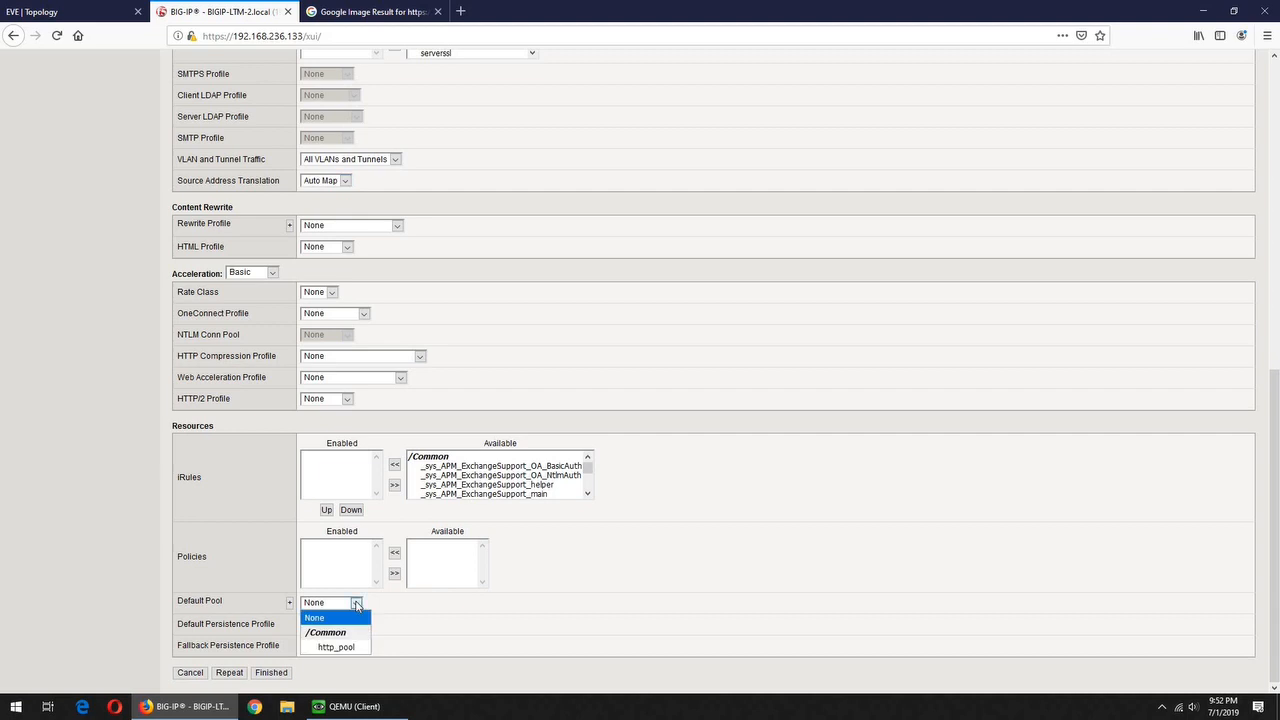
click(366, 12)
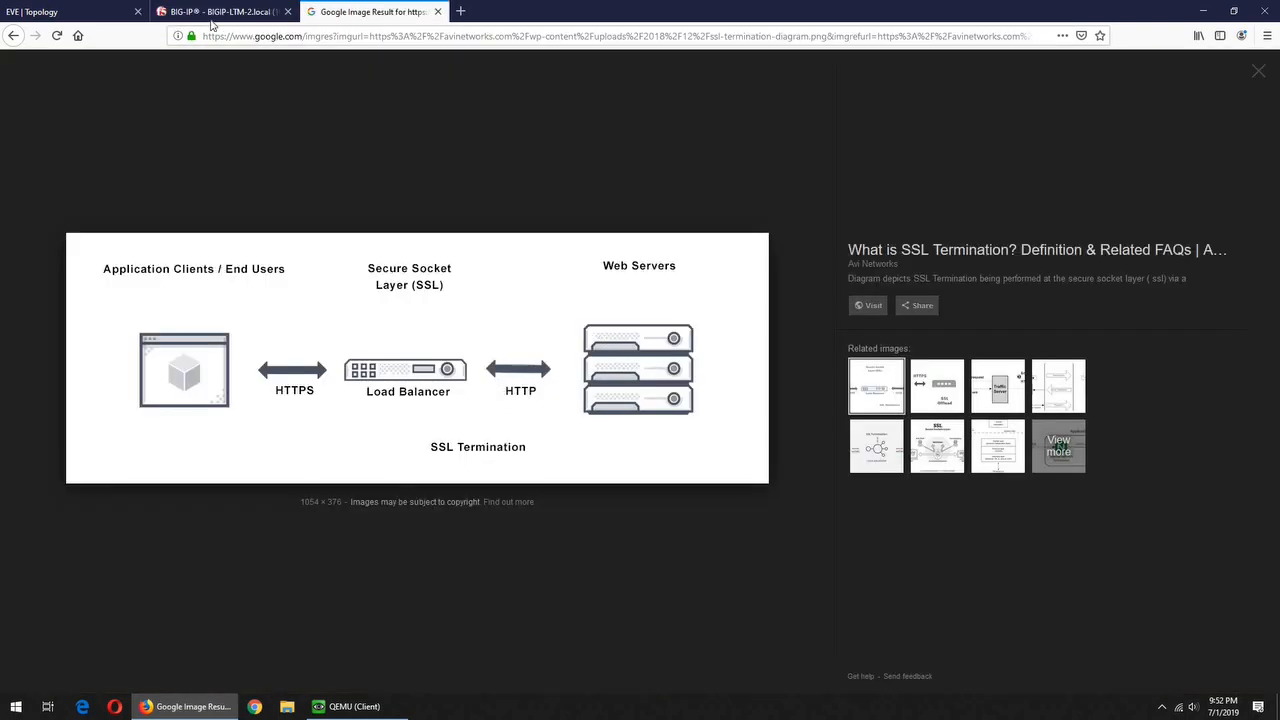
key(ctrl+shift+Tab)
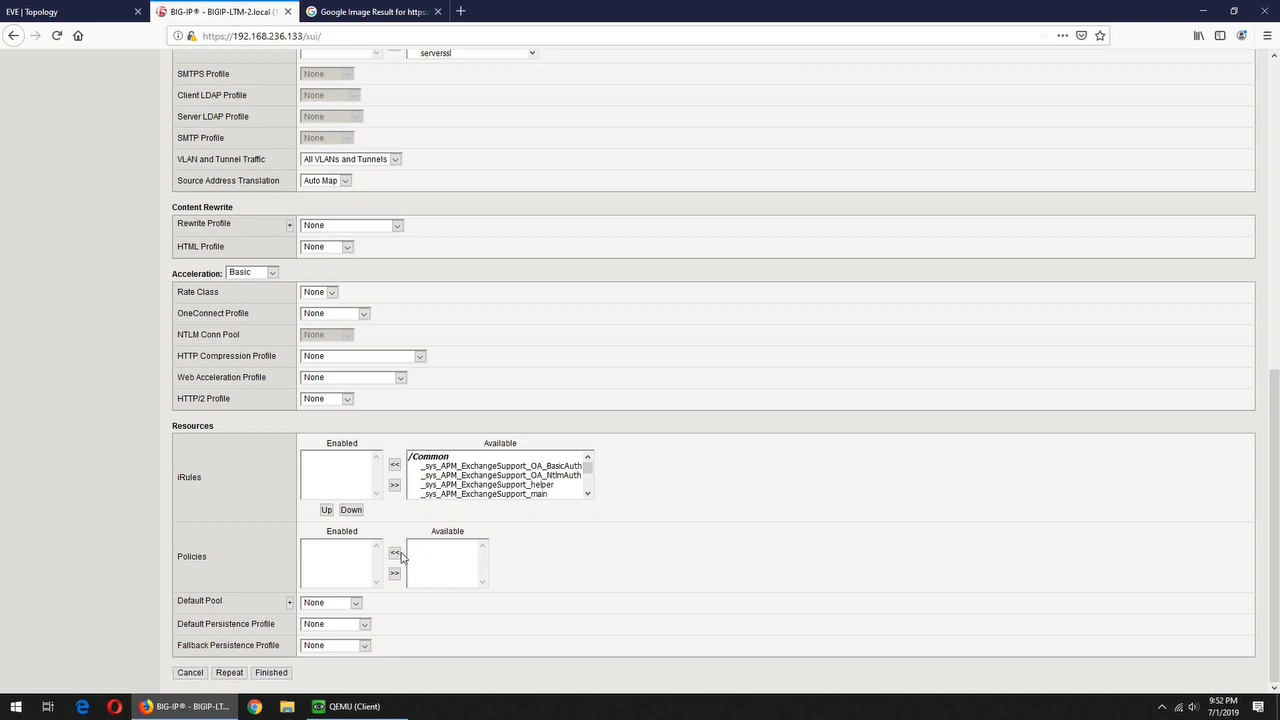
click(357, 605)
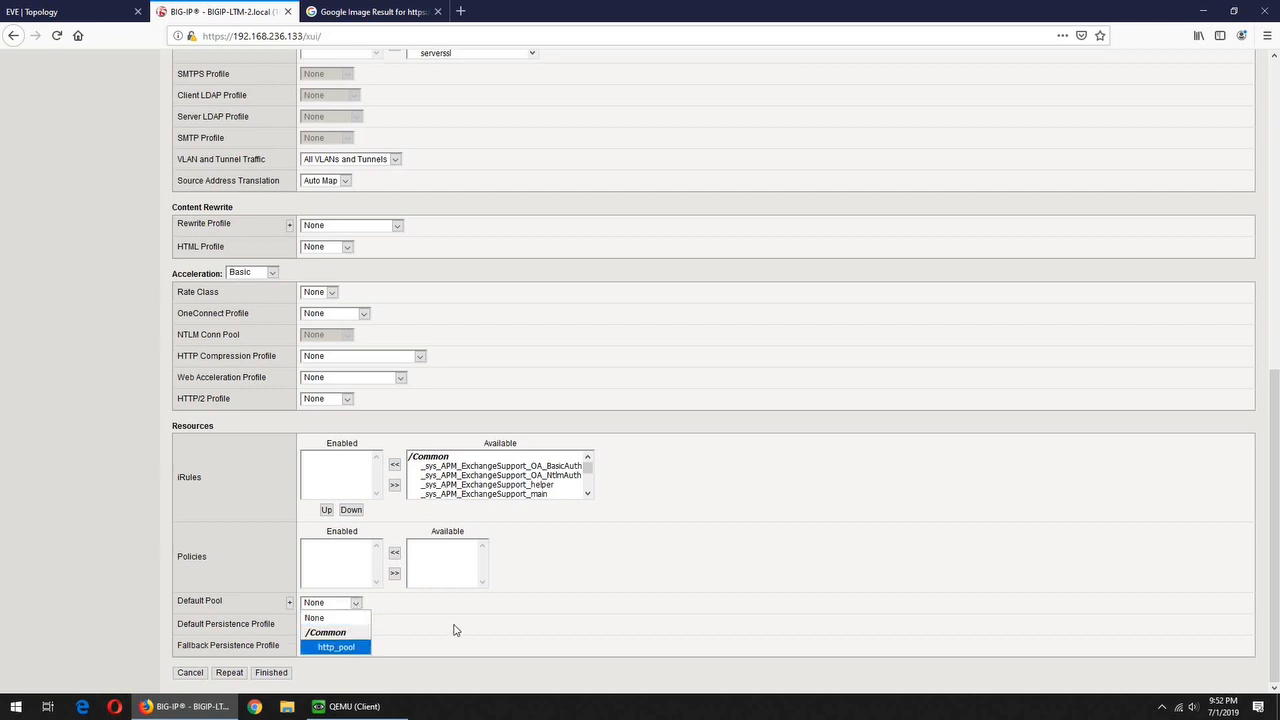
click(310, 647)
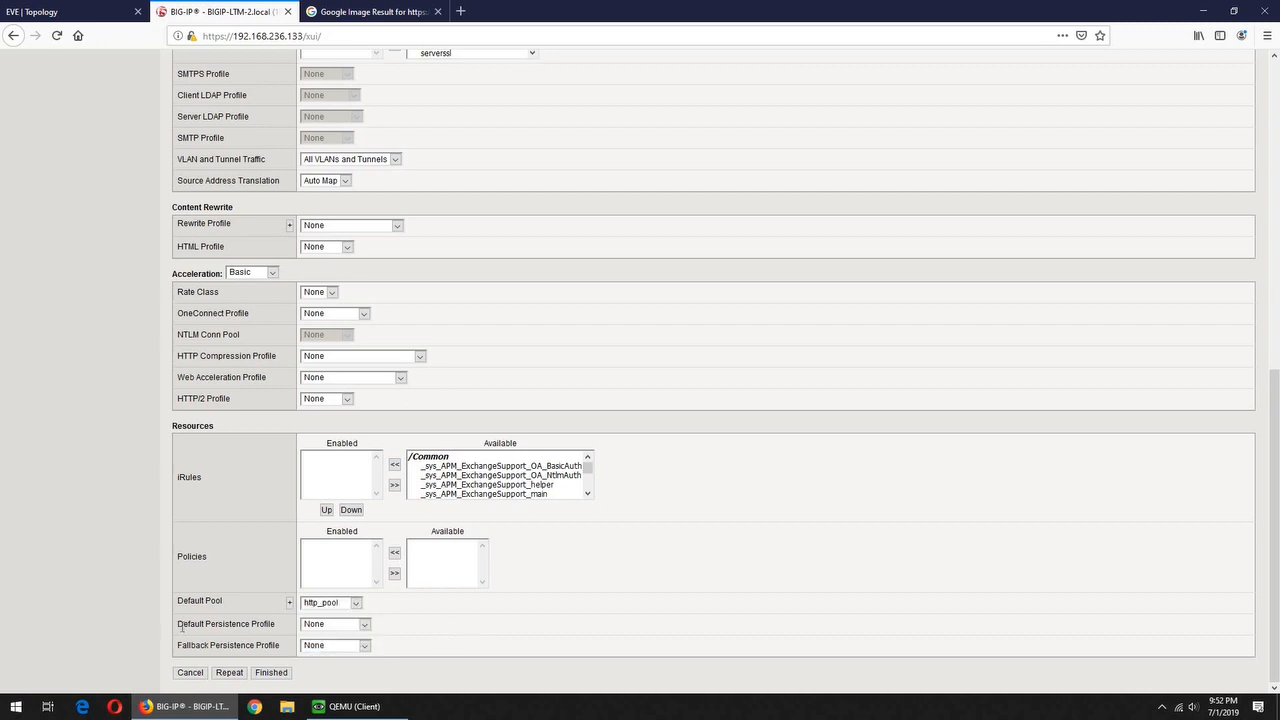
Set cookie as the default persistence profile and create VS_https
triple_click(248, 623)
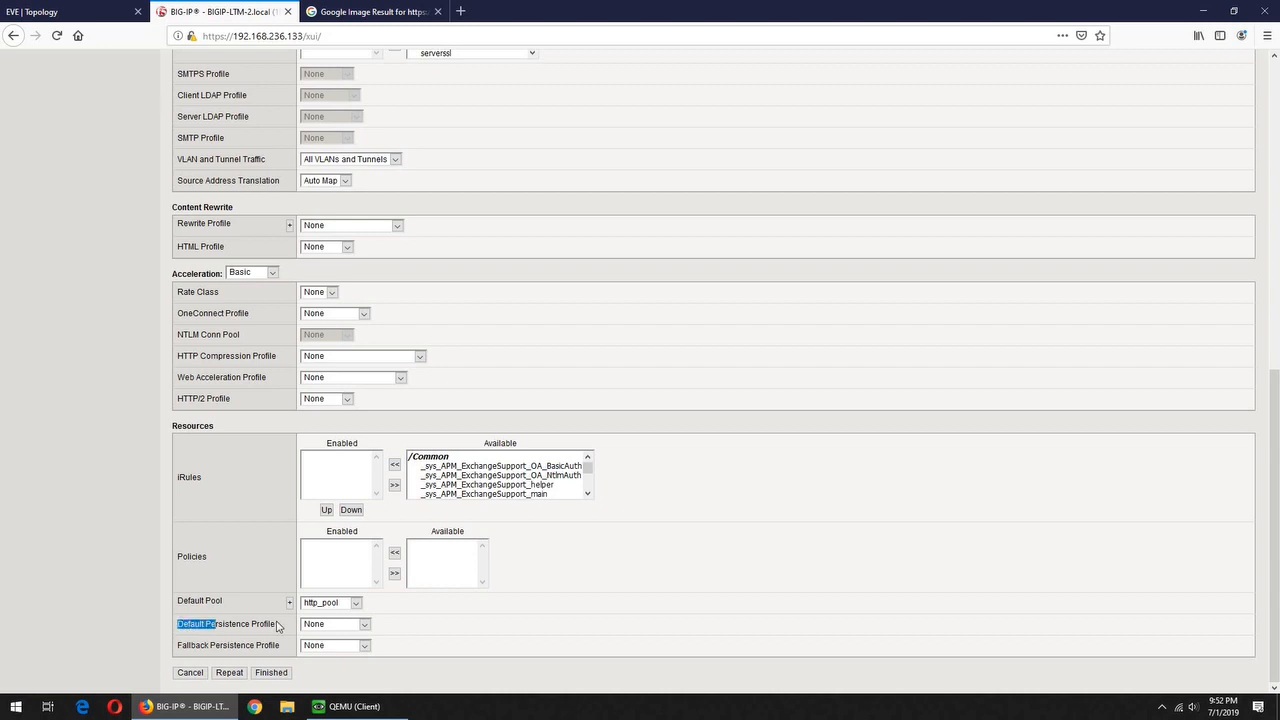
click(365, 625)
click(345, 504)
click(433, 617)
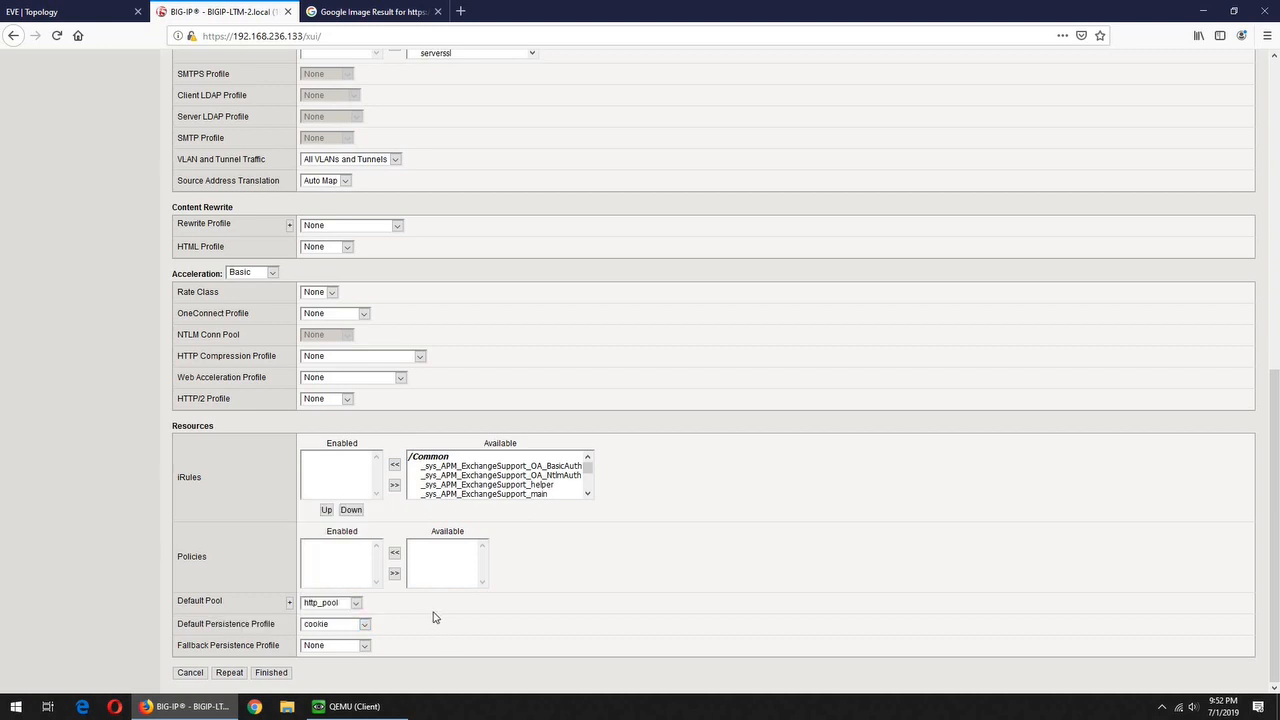
click(275, 676)
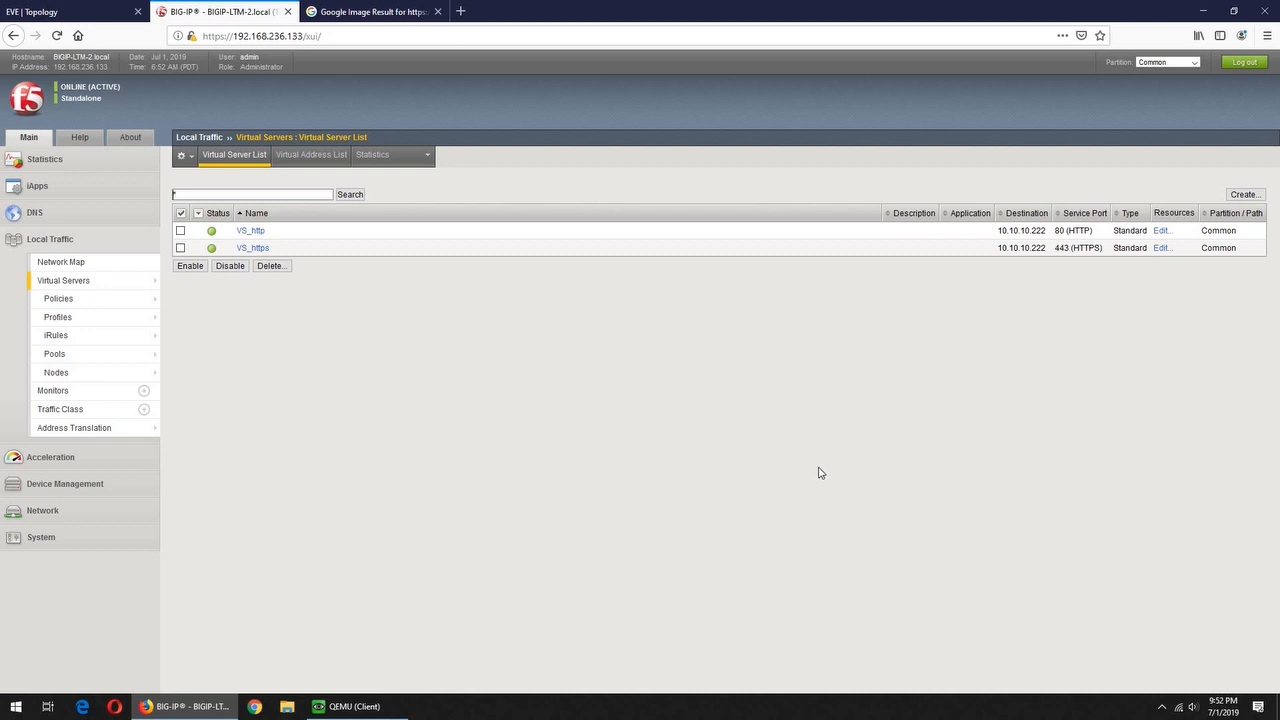
View Local Traffic pool statistics with http_pool's members expanded
click(56, 161)
mouse_move(140, 201)
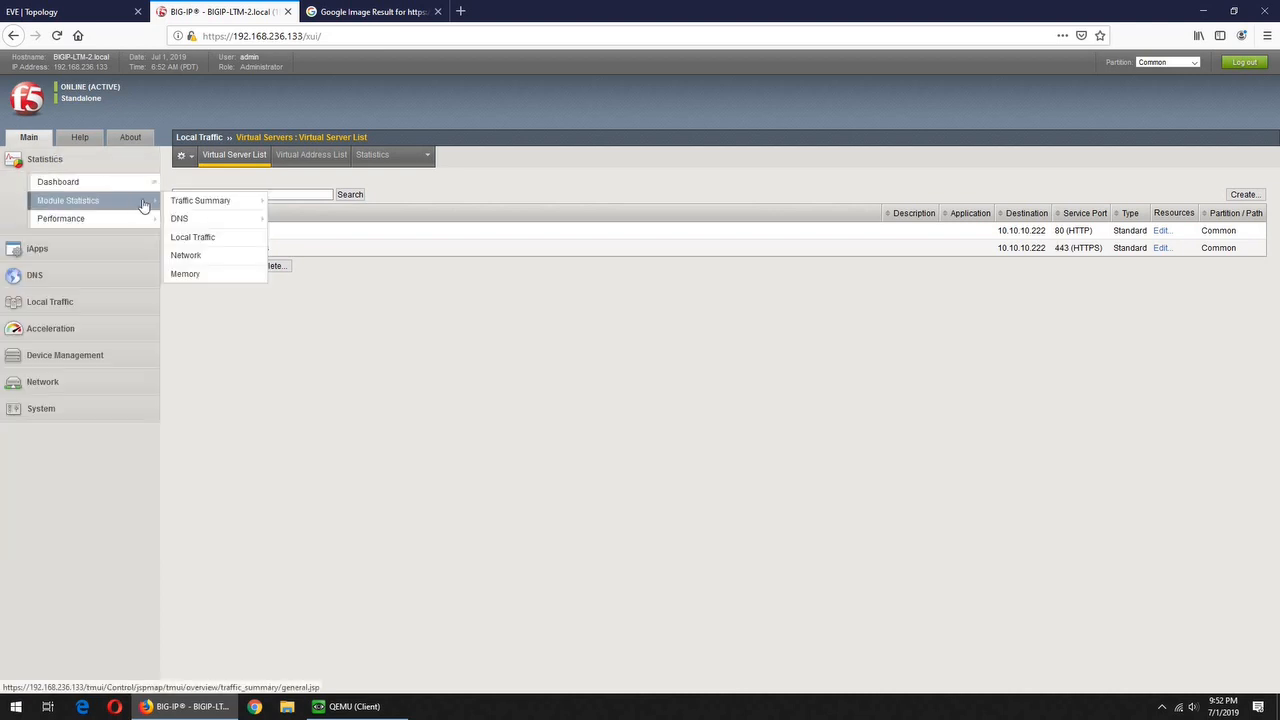
click(213, 240)
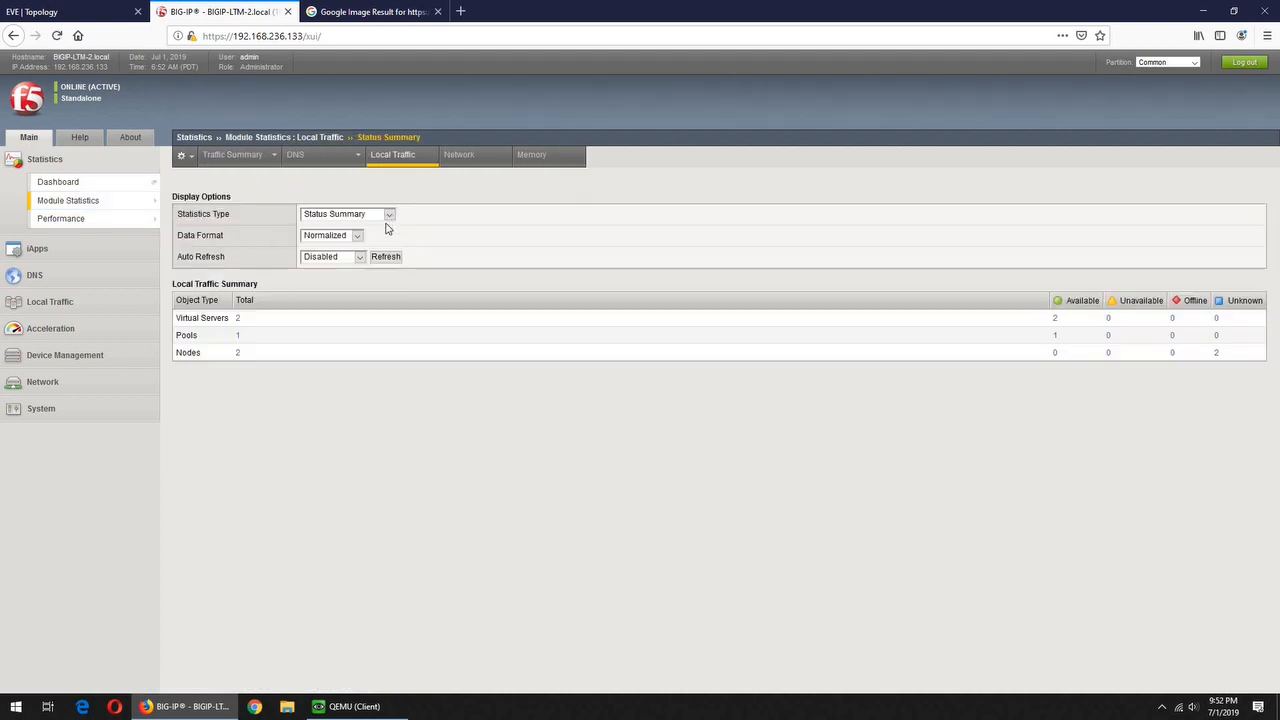
click(389, 216)
click(330, 317)
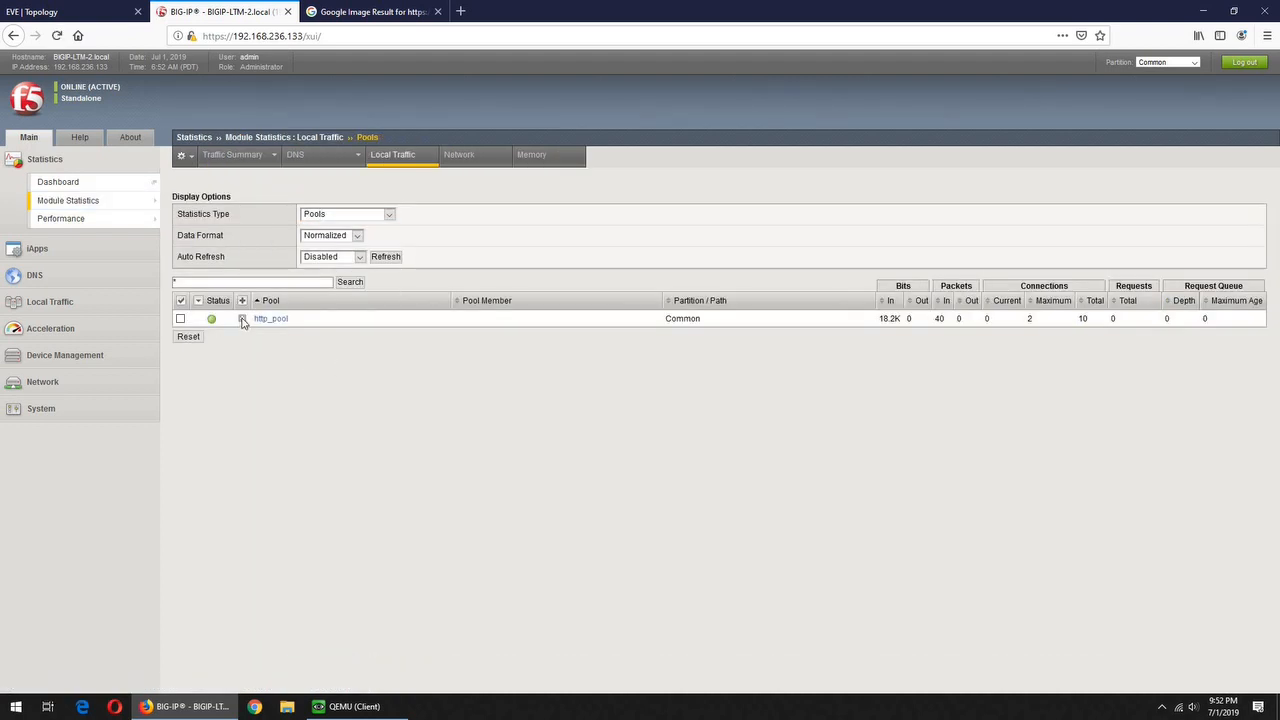
click(241, 319)
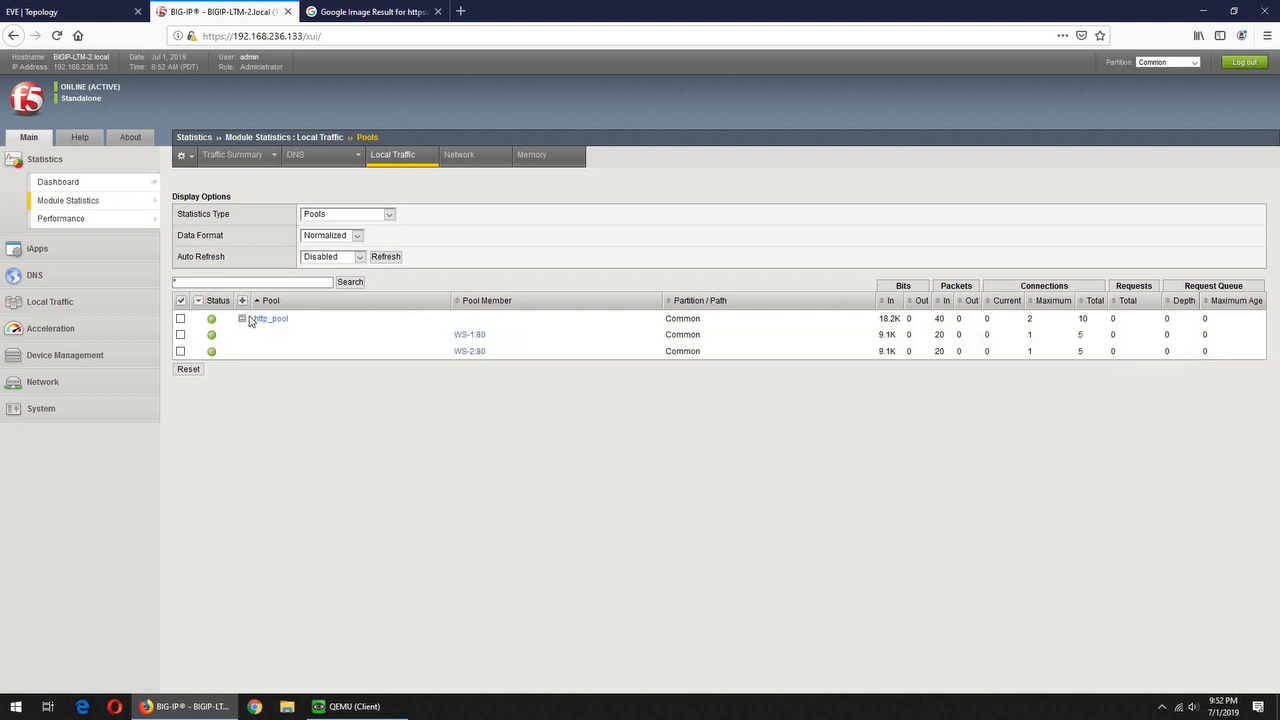
Switch to virtual server statistics and open the VS_https properties
click(388, 216)
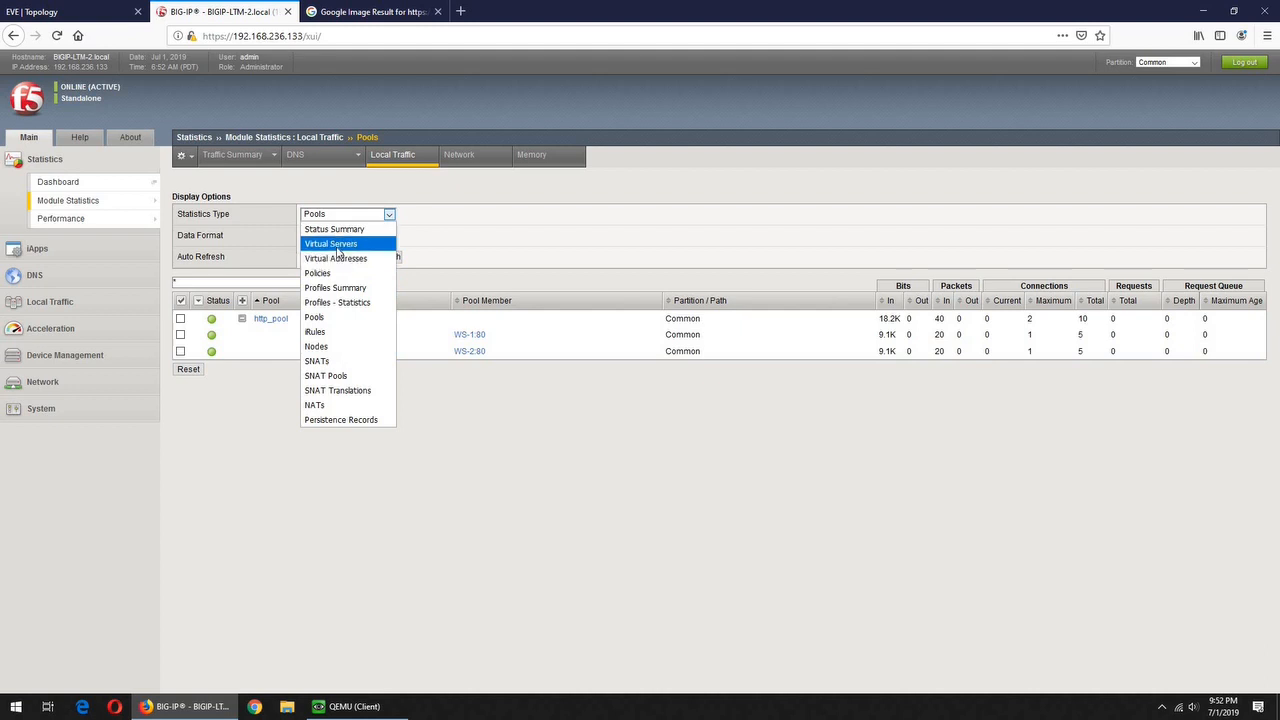
click(334, 244)
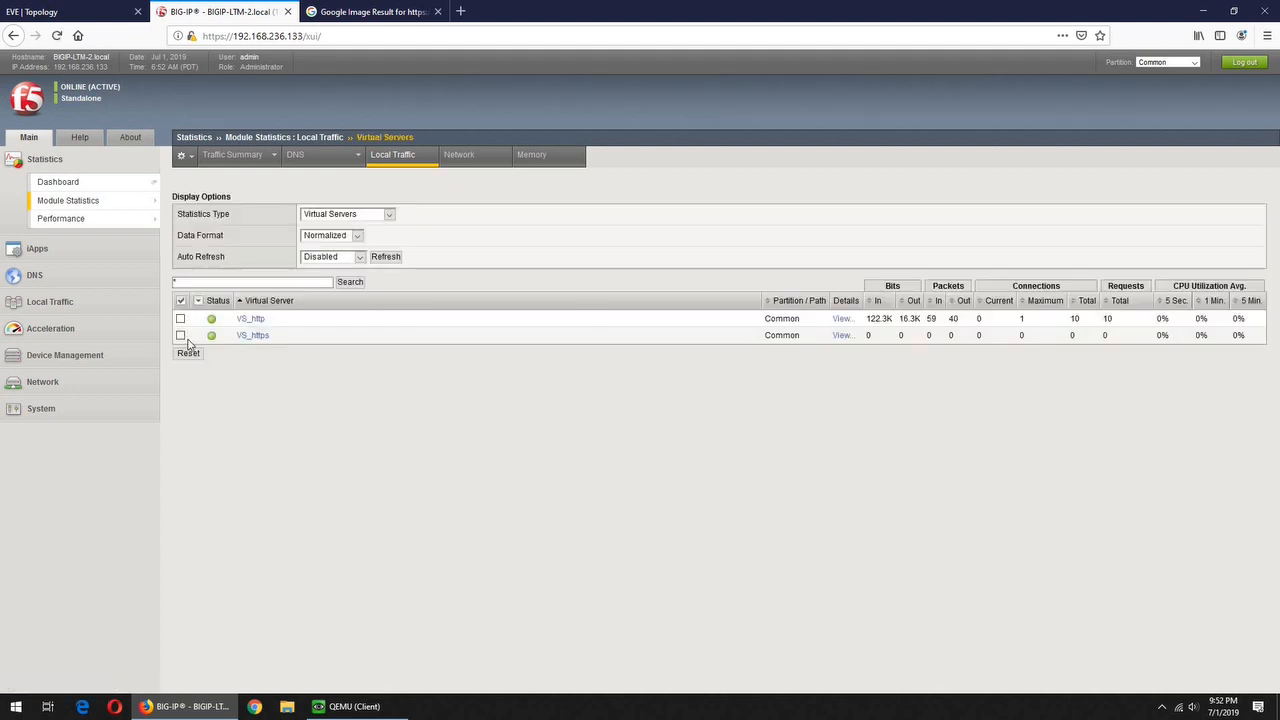
click(254, 337)
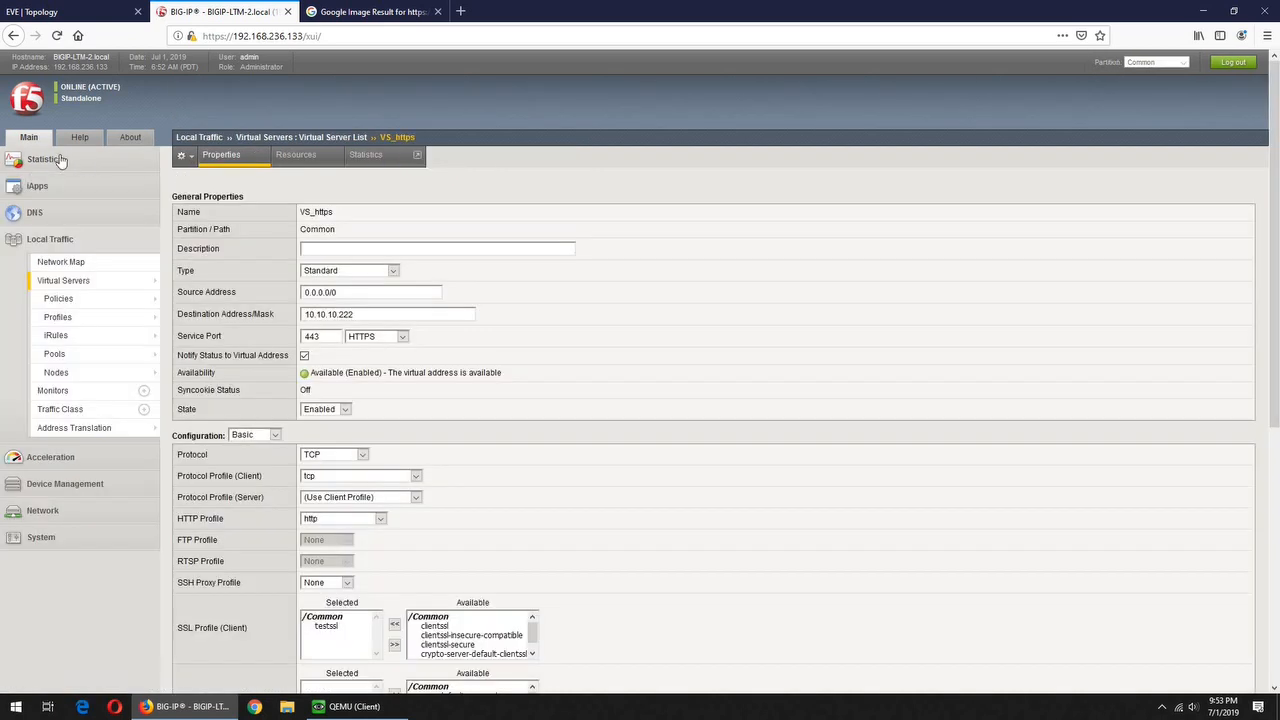
Show Local Traffic pool statistics with http_pool's members listed
click(60, 160)
mouse_move(140, 200)
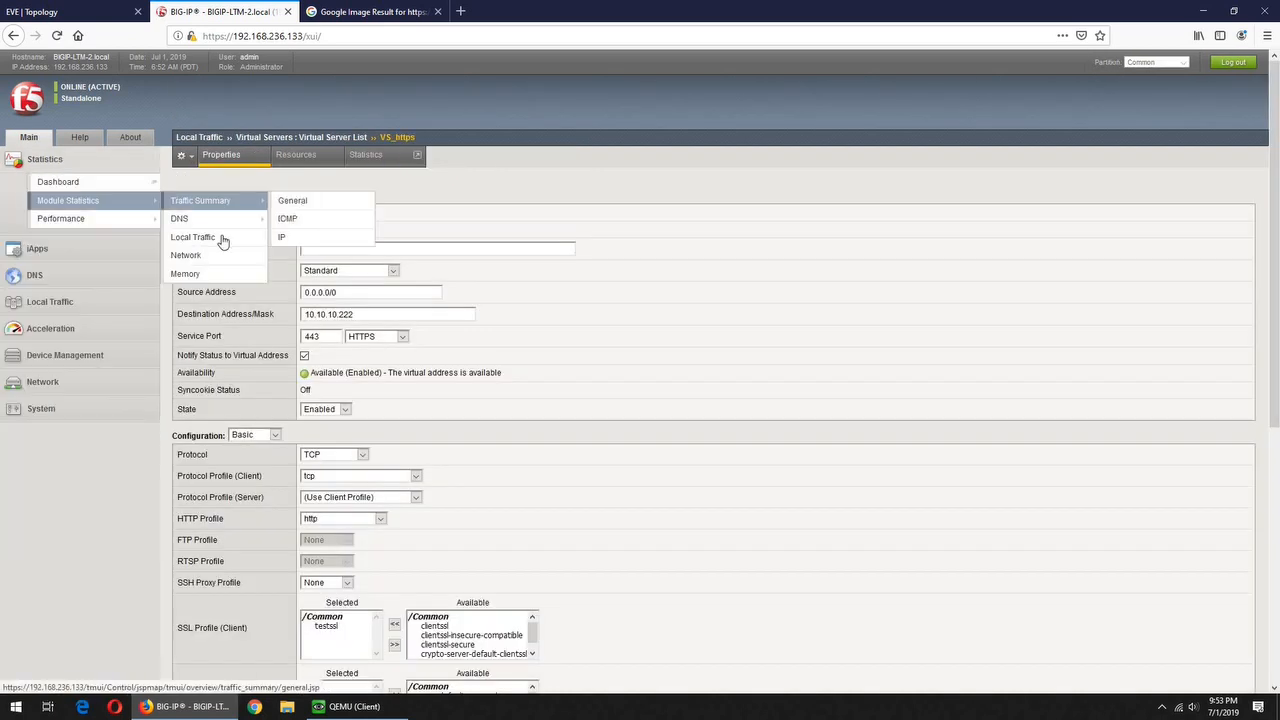
click(224, 238)
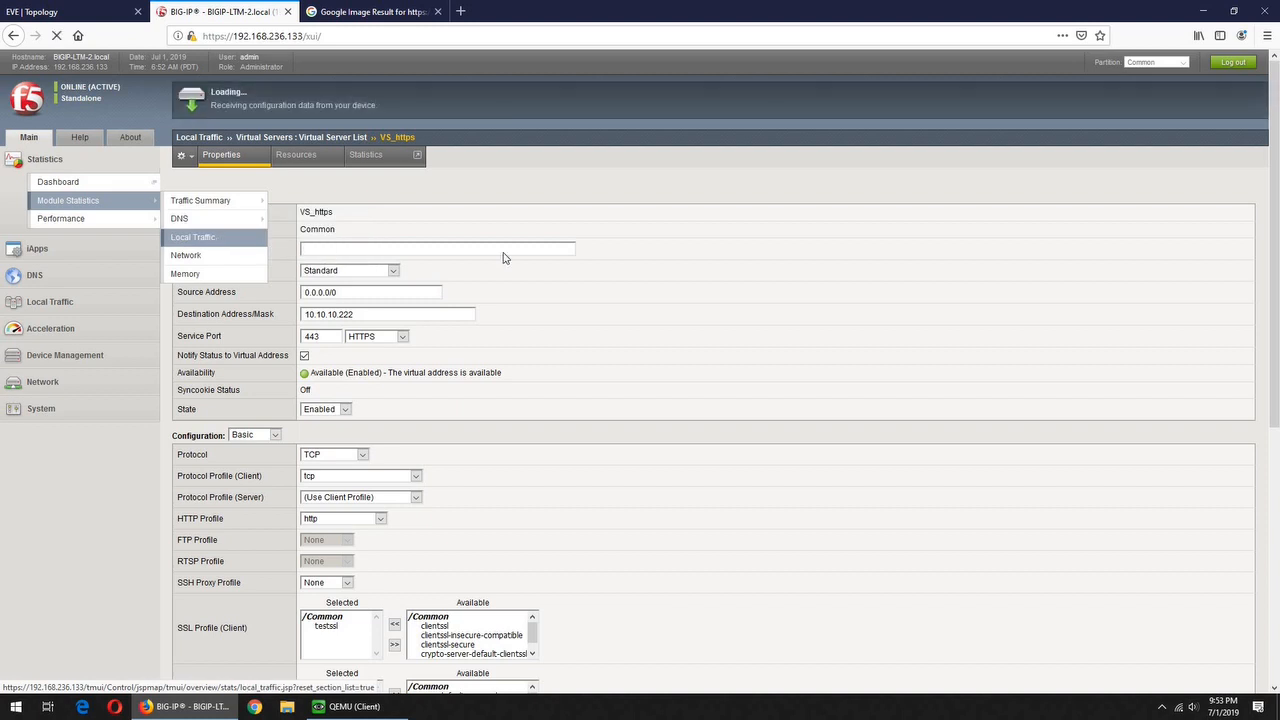
click(345, 214)
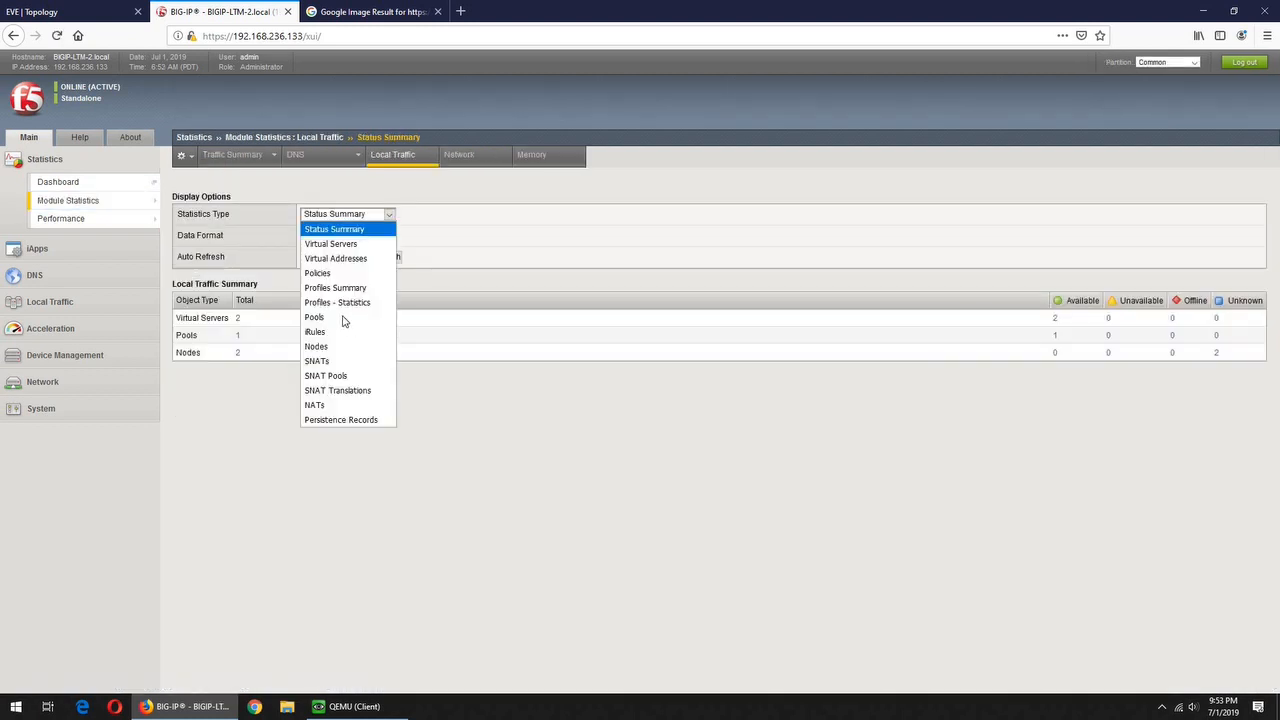
key(Return)
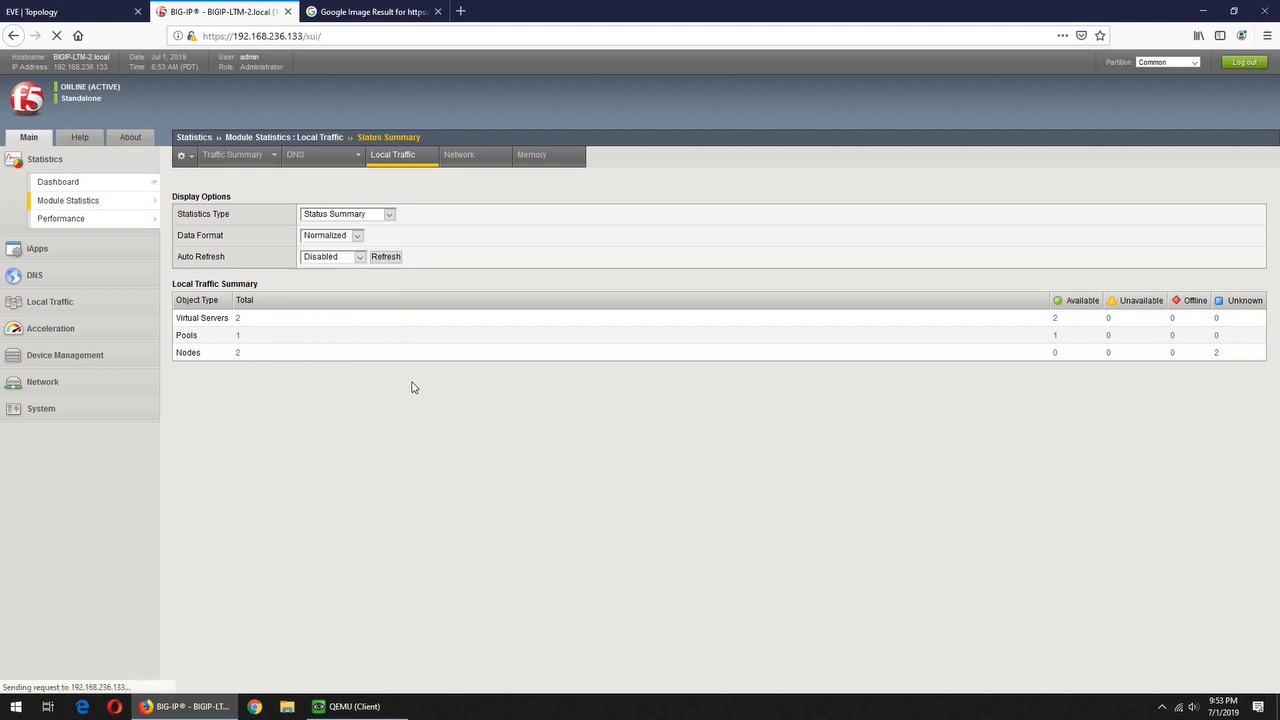
click(241, 318)
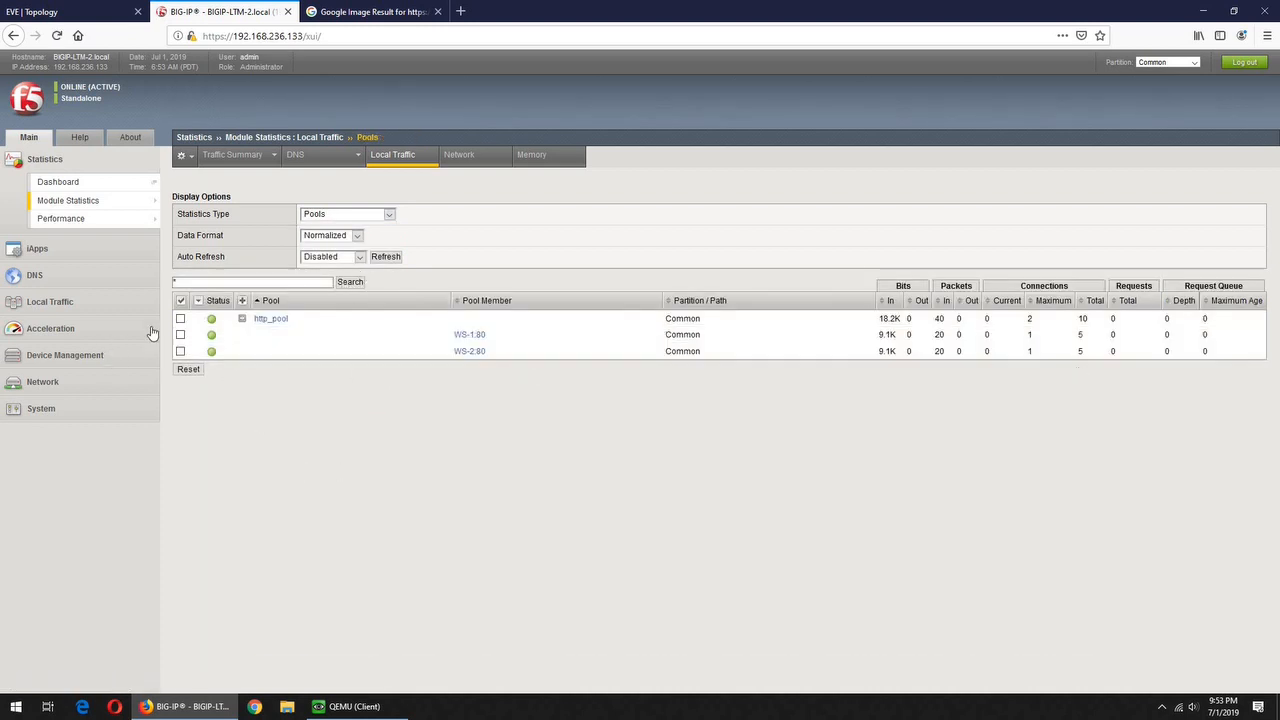
Select all pool rows, reset their counters to zero, and expand http_pool
click(180, 303)
click(189, 370)
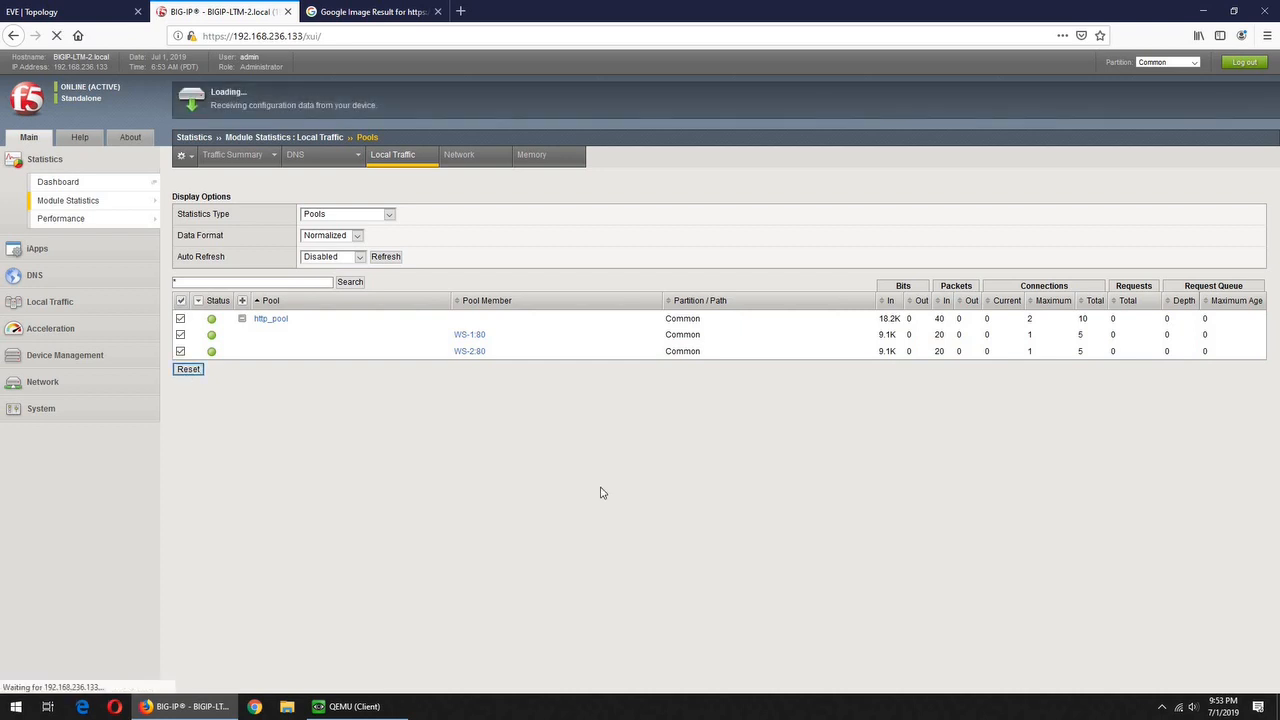
click(242, 319)
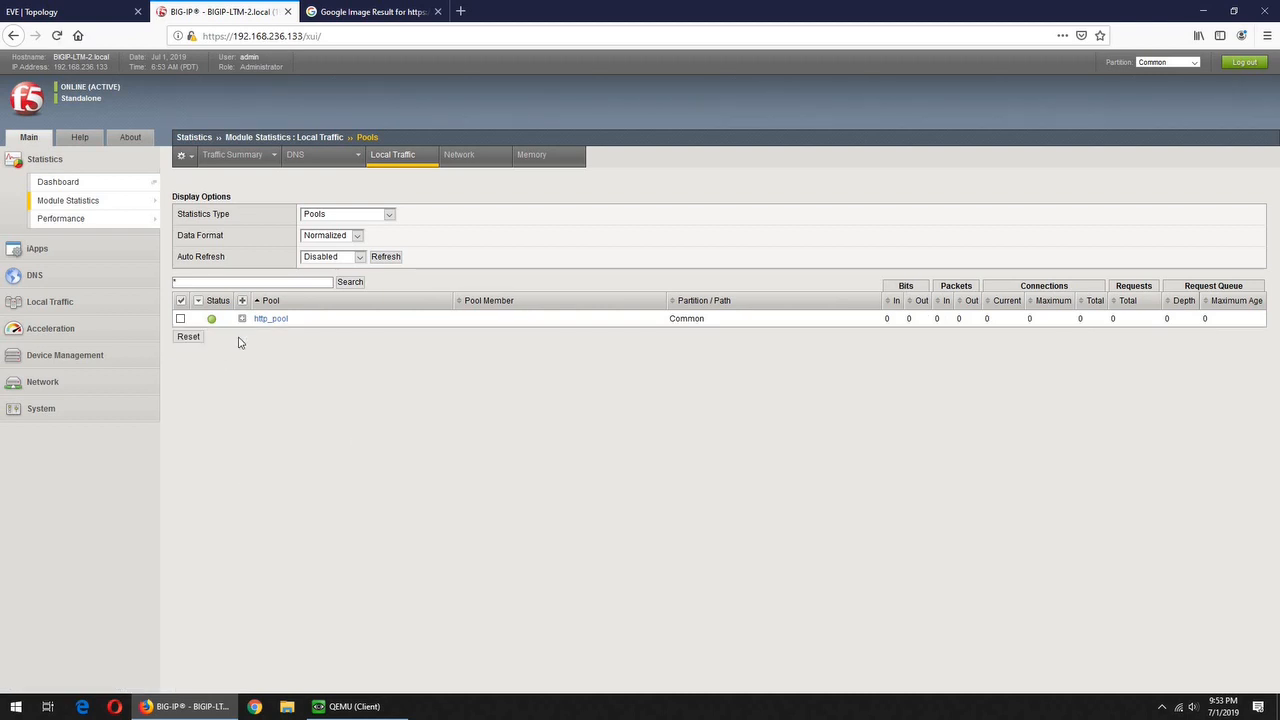
click(46, 14)
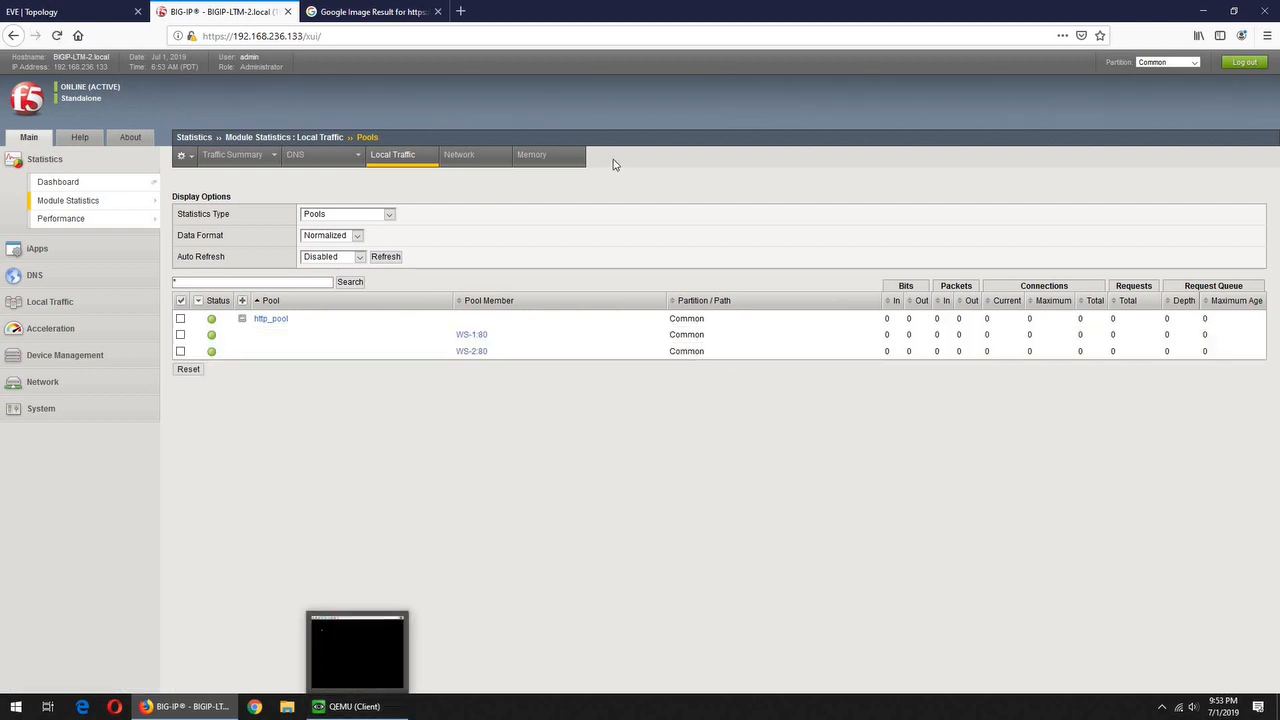
Unlock the QEMU Ubuntu client with its password and close all other Firefox tabs
click(345, 706)
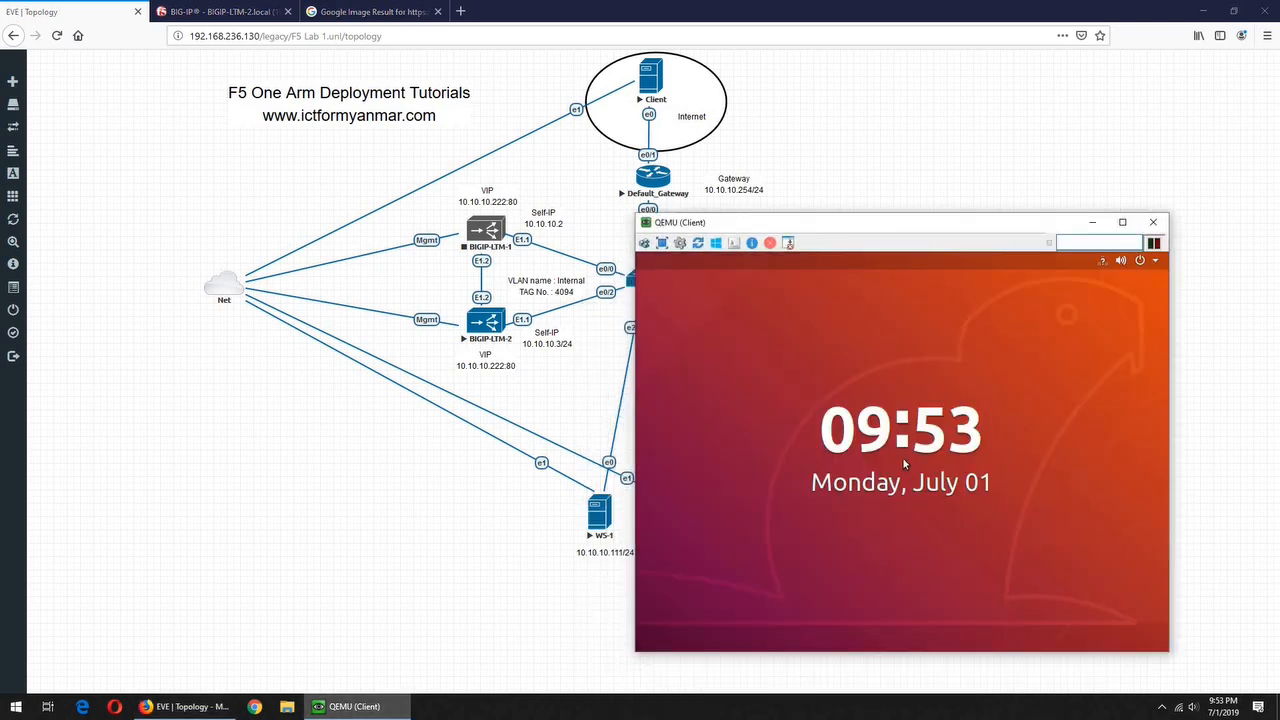
key(Return)
text(●●●●●●●)
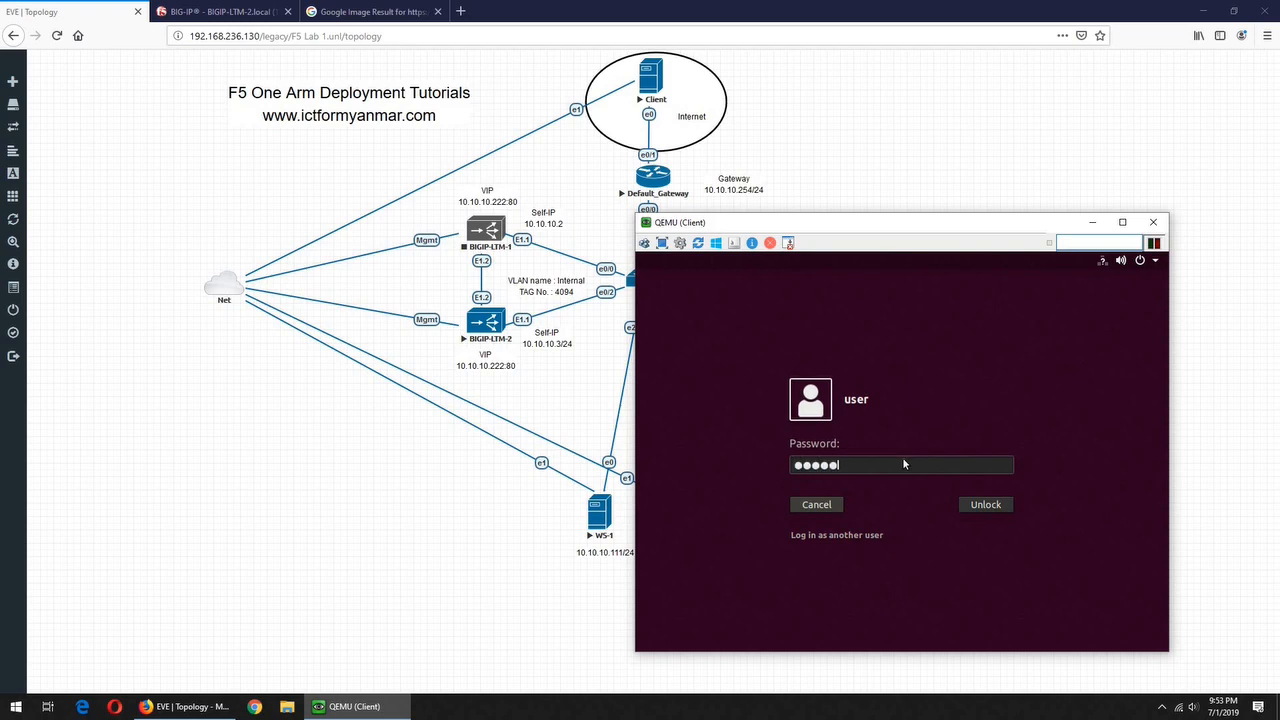
key(Return)
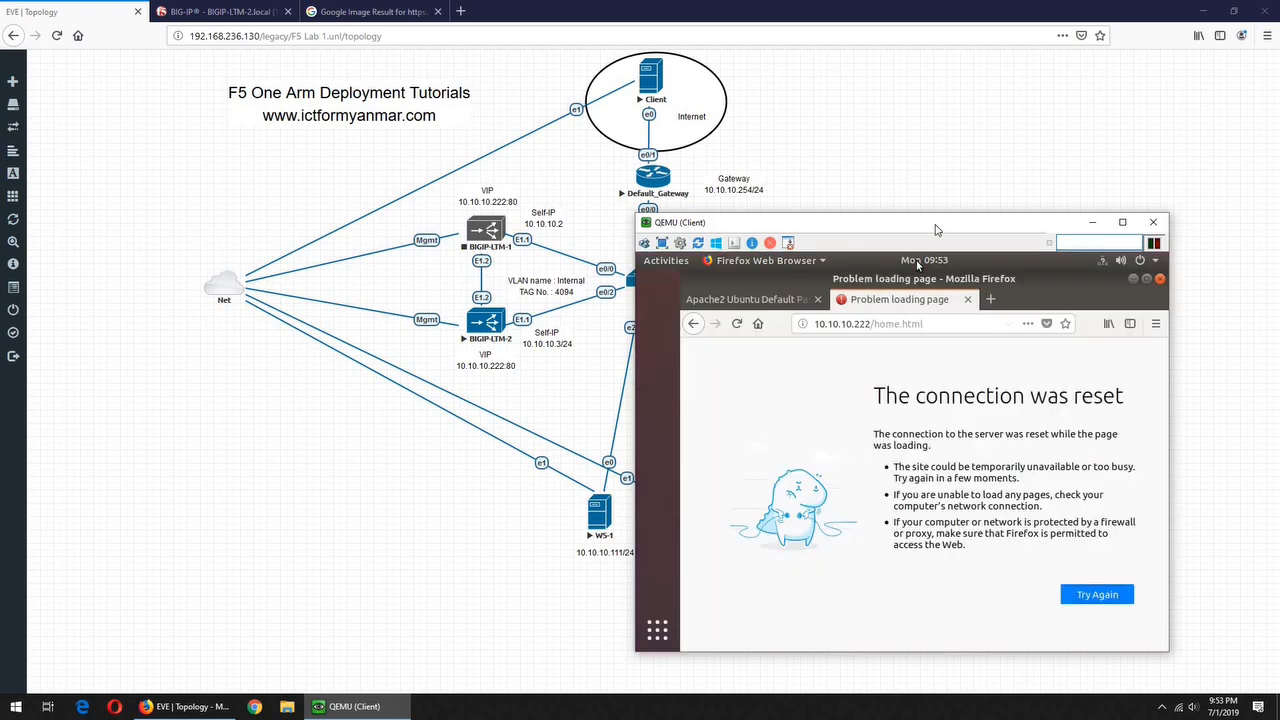
drag(940, 222, 982, 168)
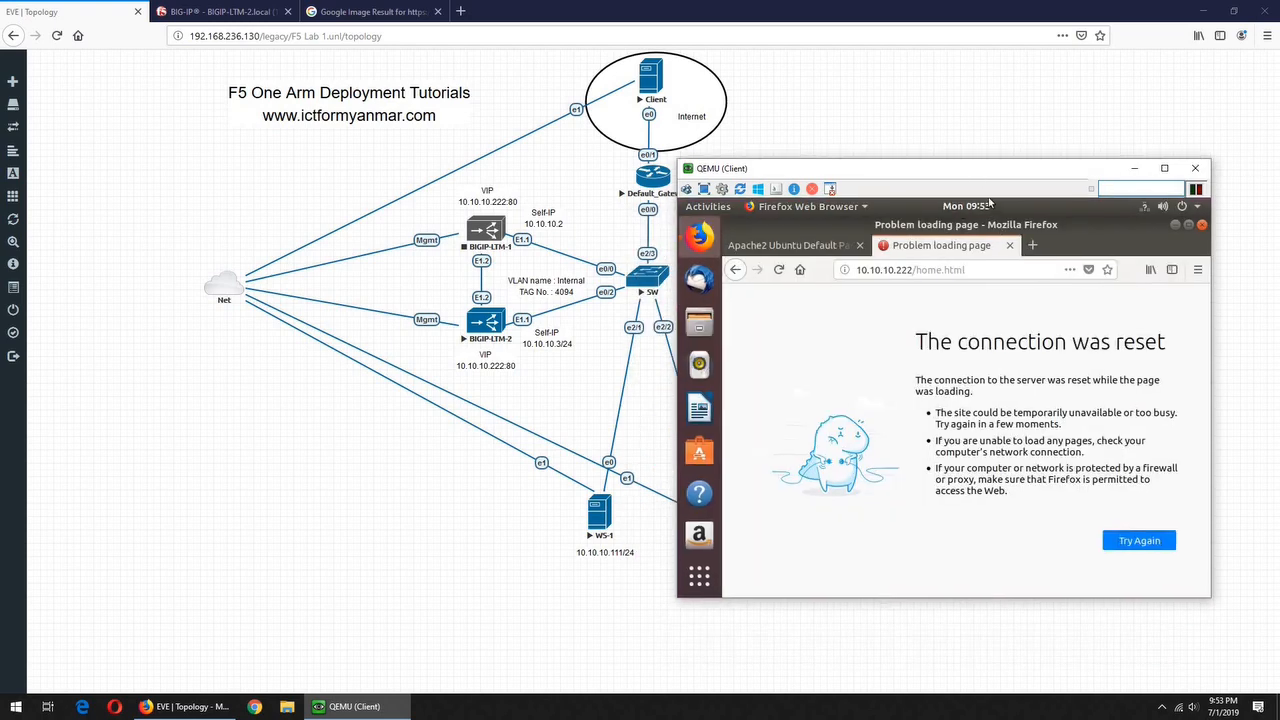
click(1033, 244)
right_click(1046, 248)
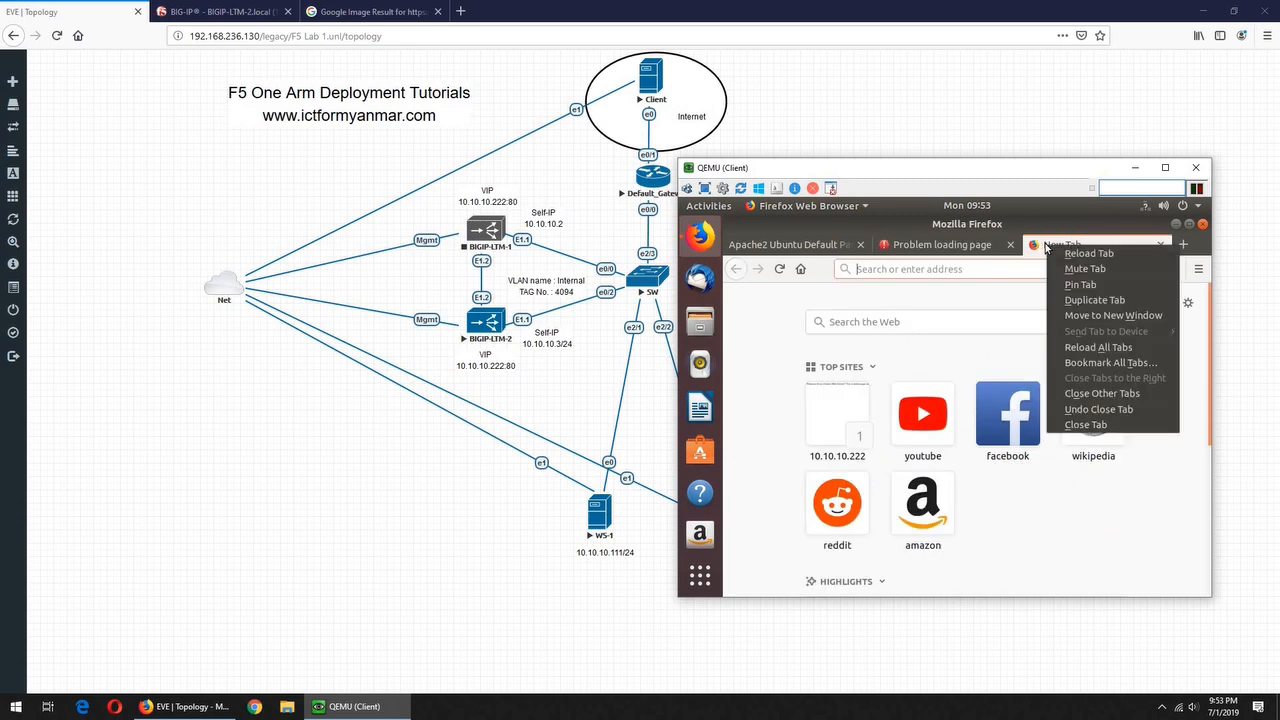
click(1104, 394)
click(1087, 437)
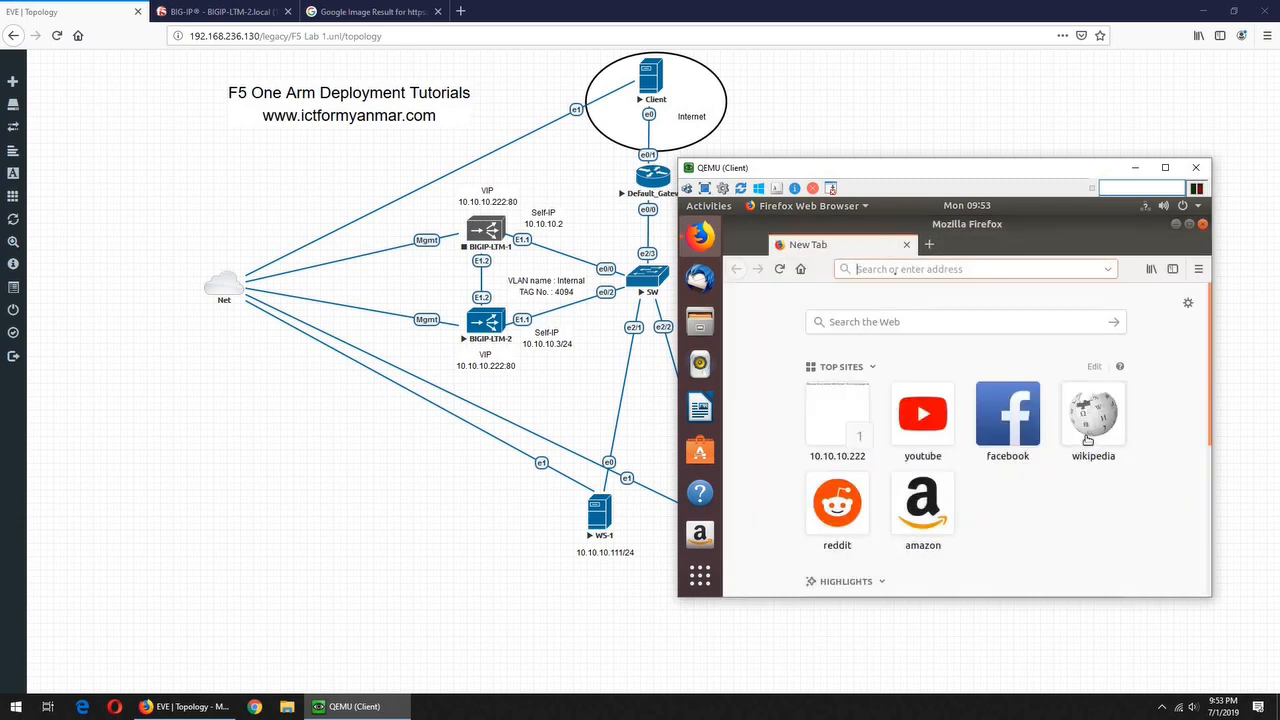
text(hts)
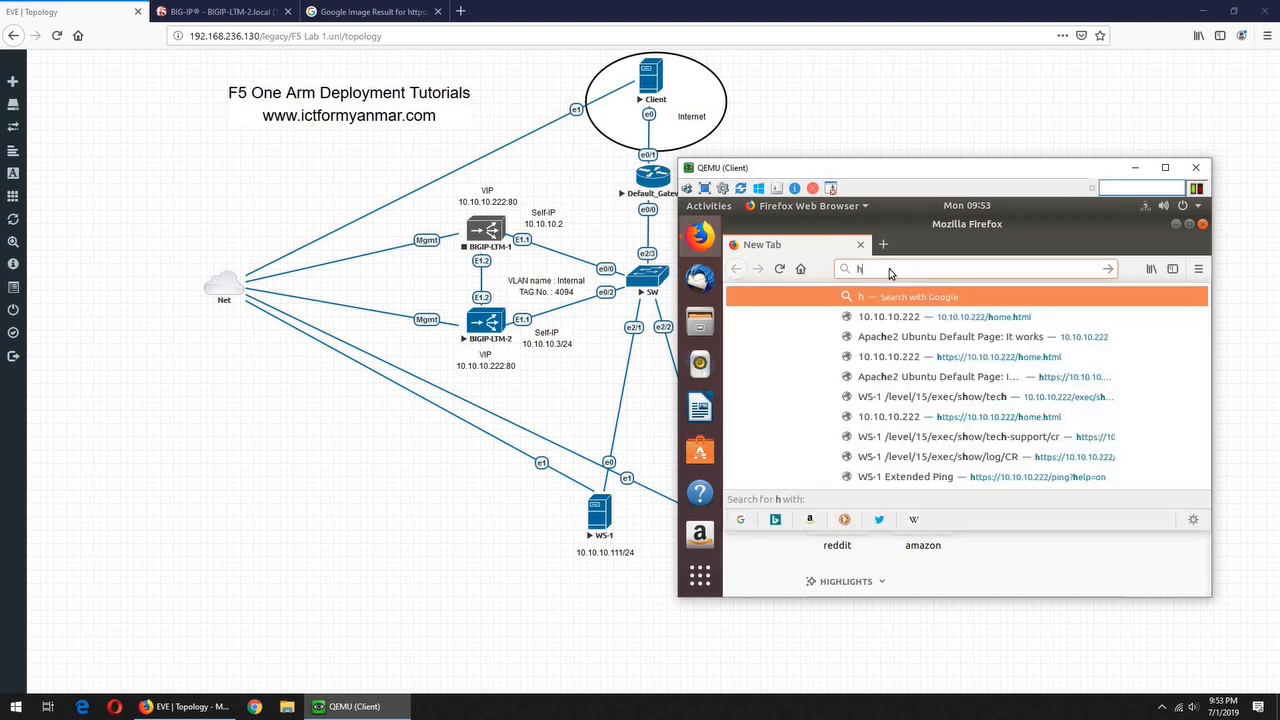
key(BackSpace)
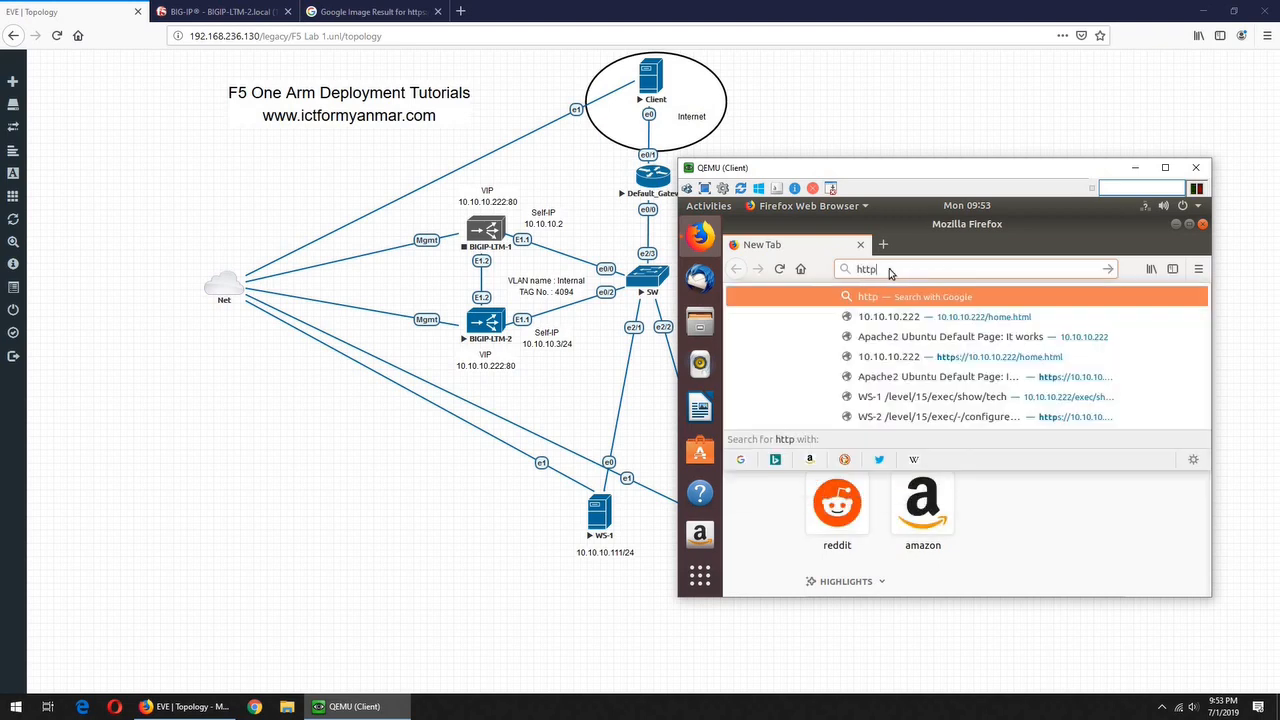
text(ps://)
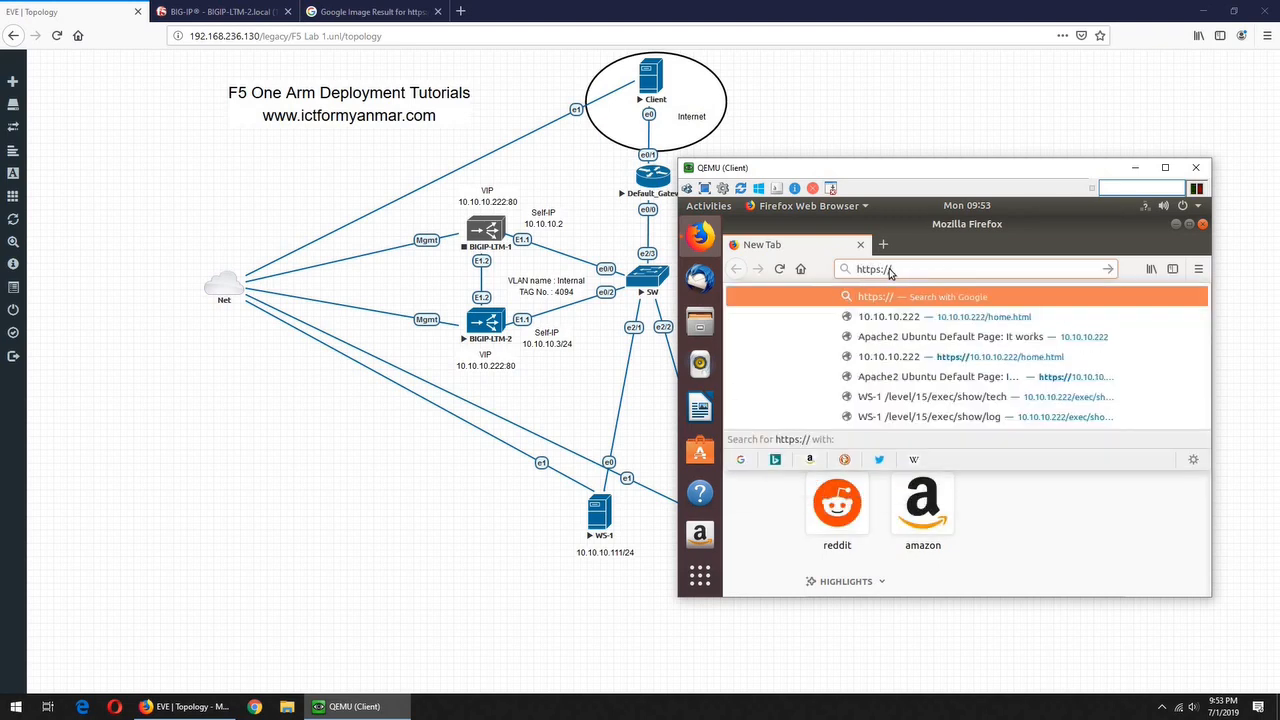
text(10.10.10)
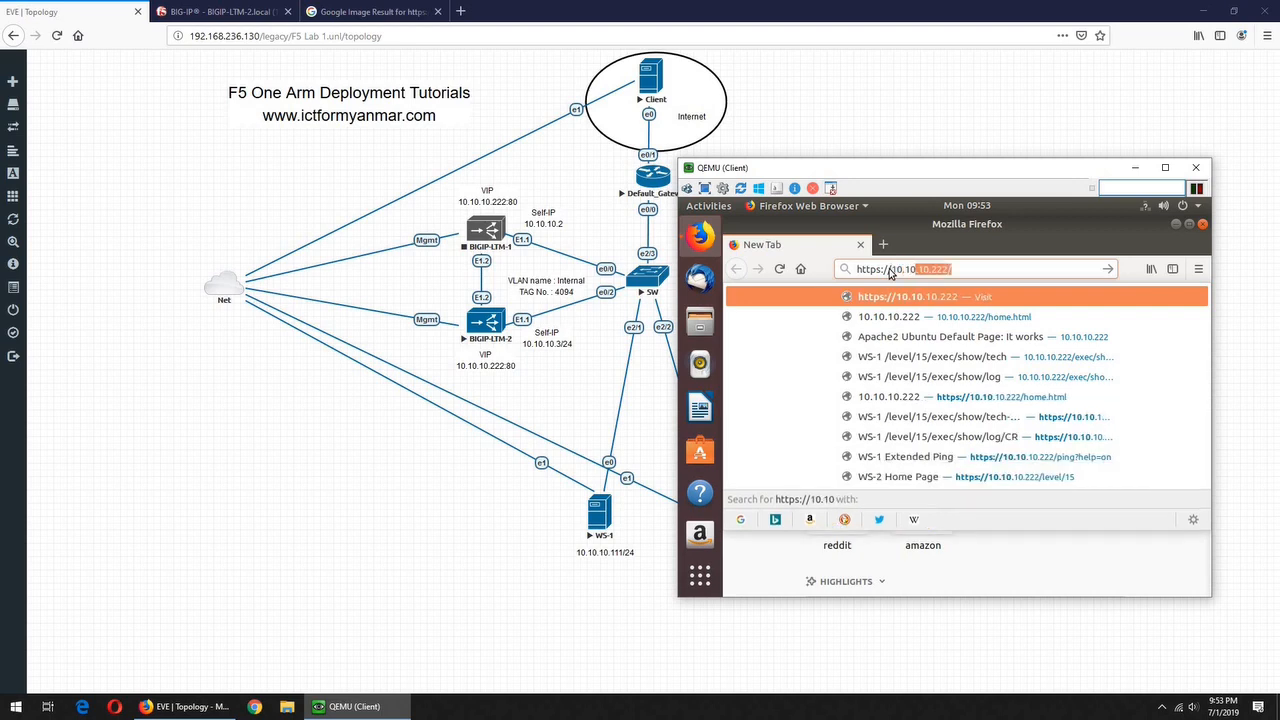
text(.222/ho)
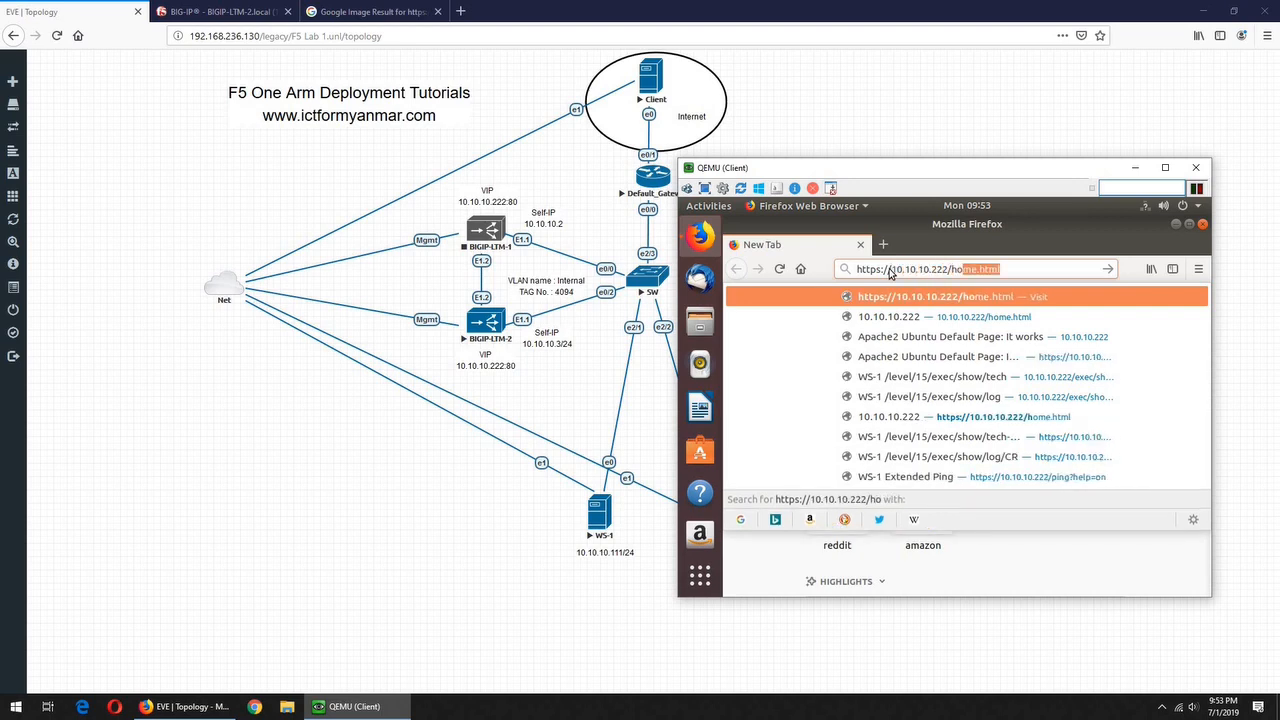
text(me.html)
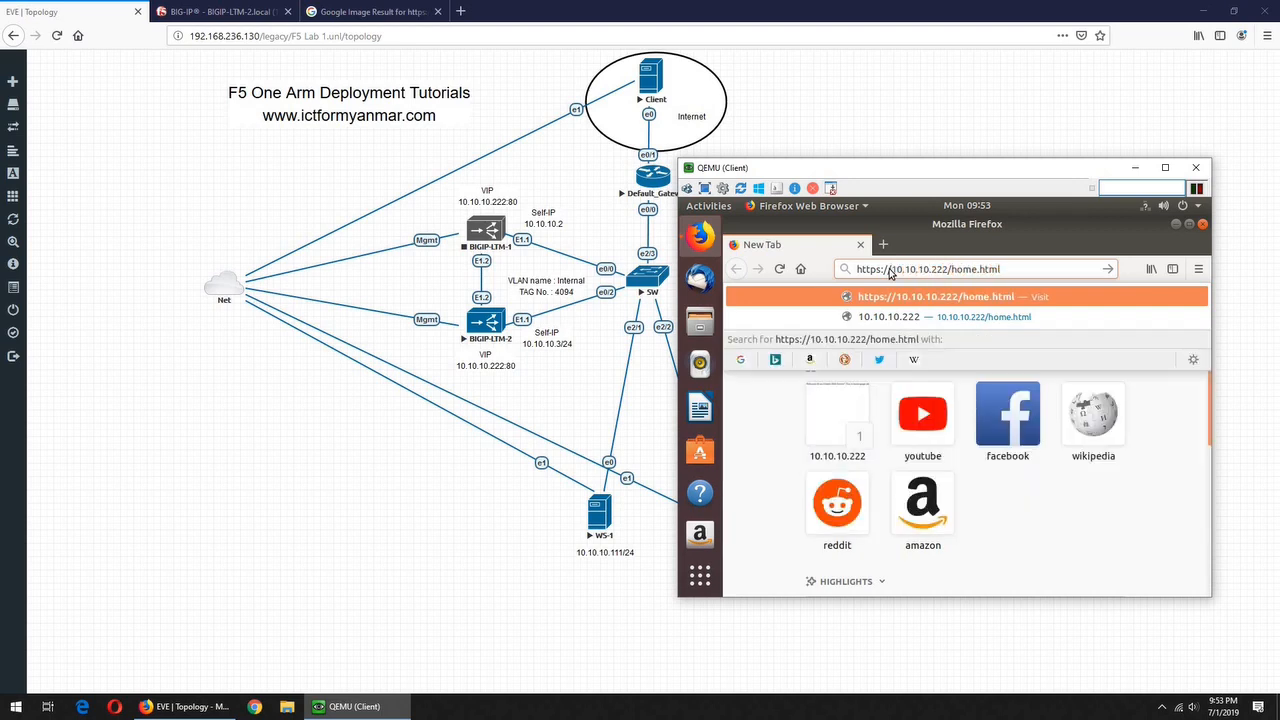
key(Return)
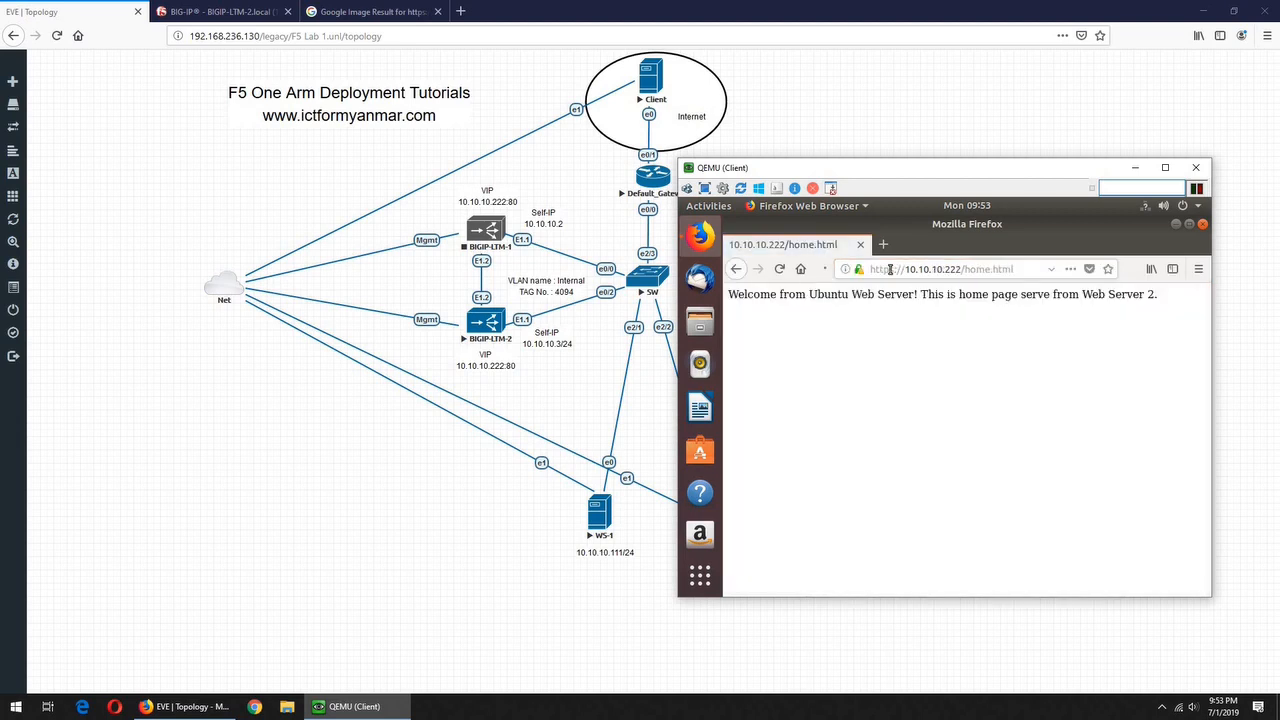
click(858, 270)
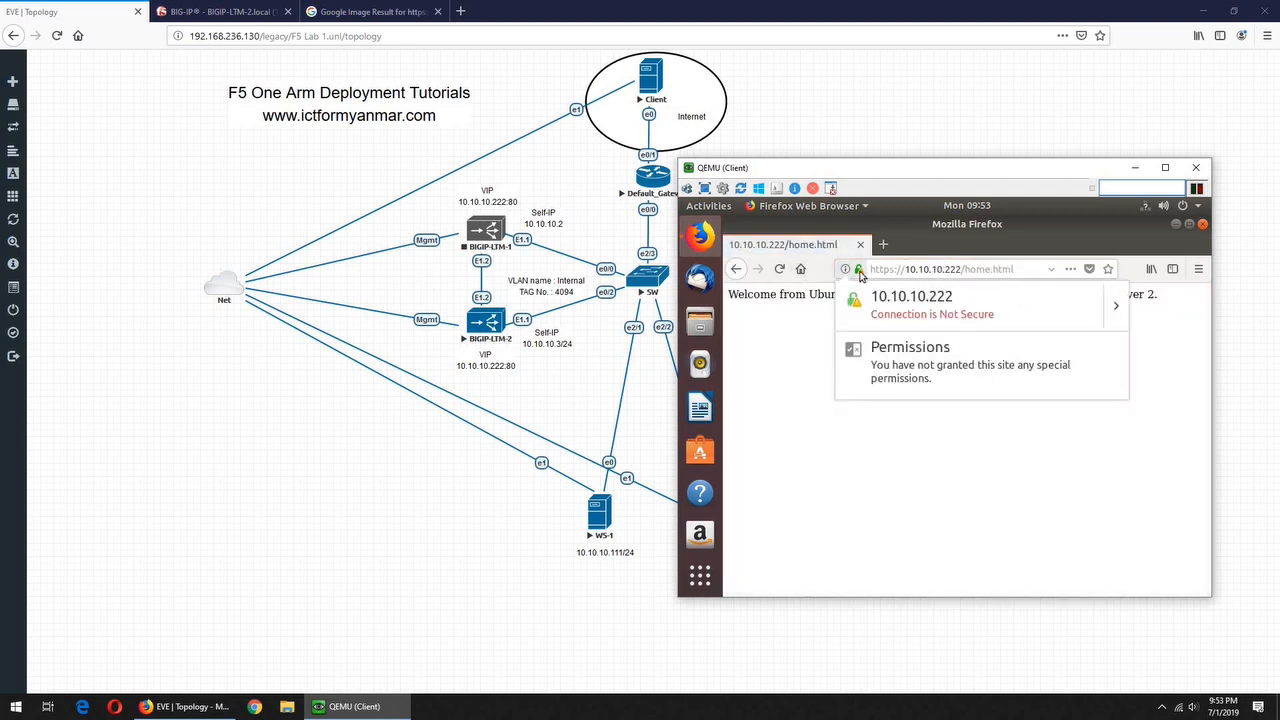
click(803, 346)
Load the home page in a second tab, compare both tabs, and return to BIG-IP
click(884, 245)
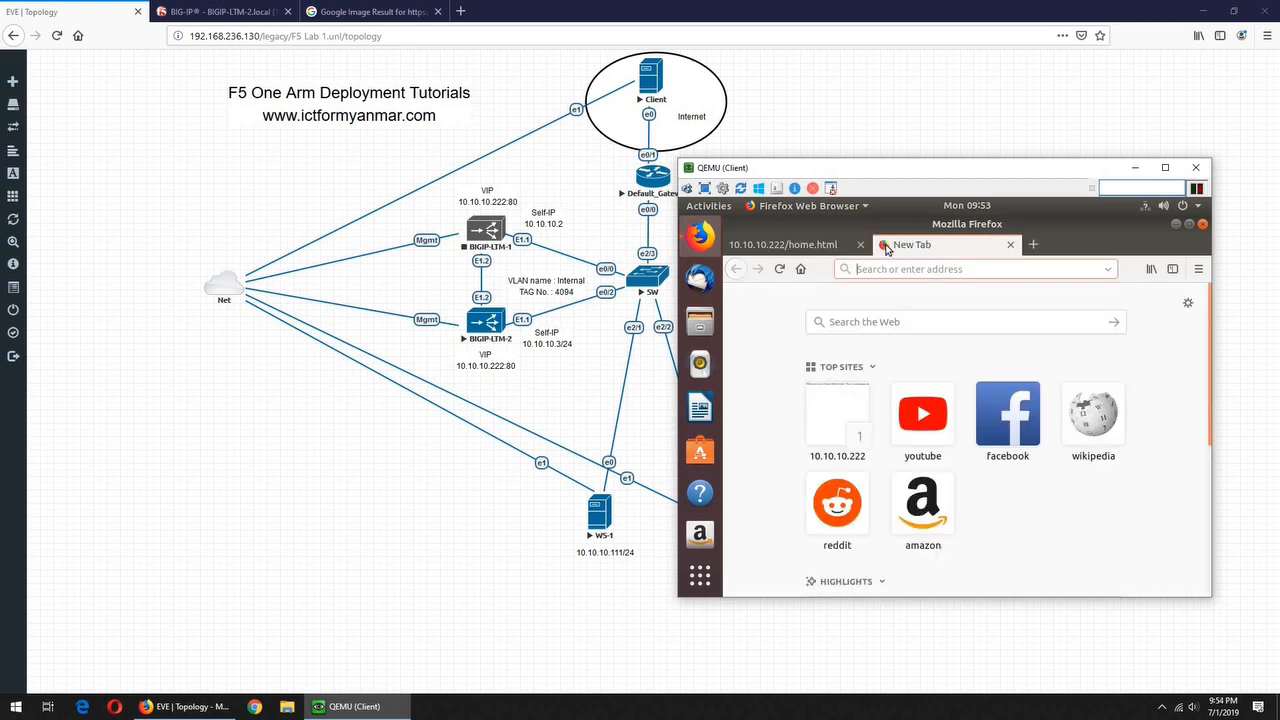
text(https:)
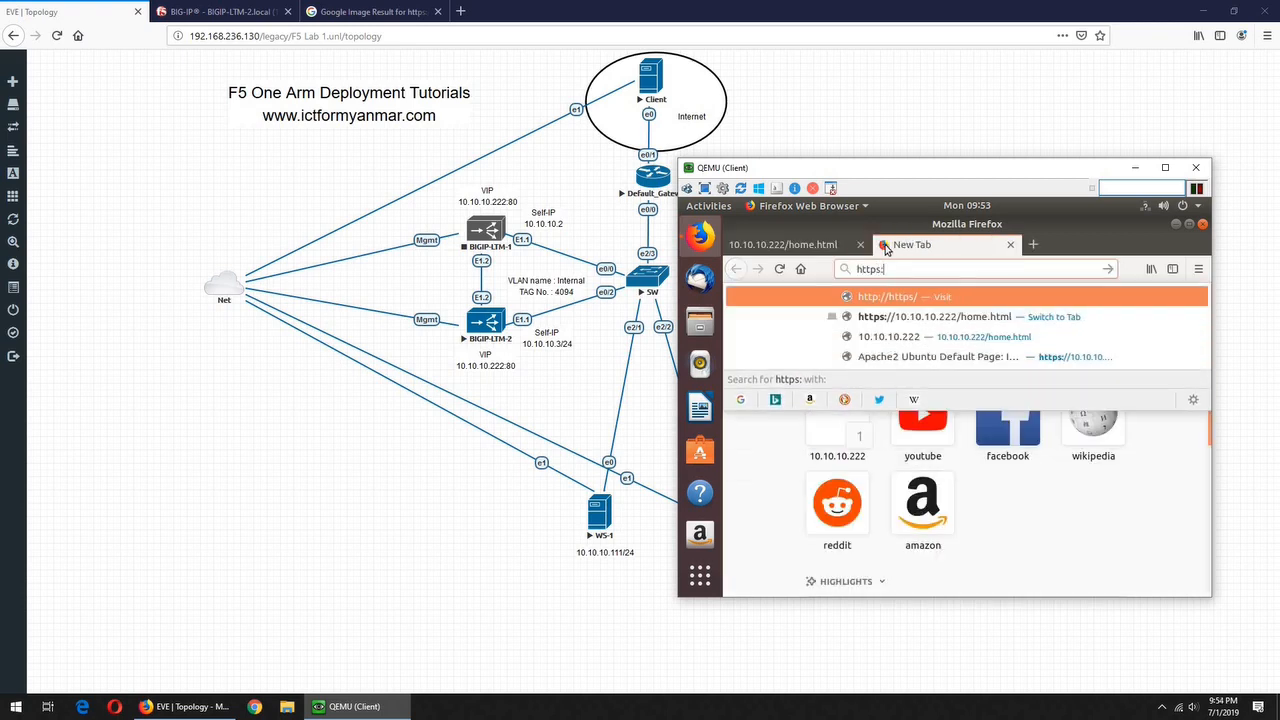
text(//10.1)
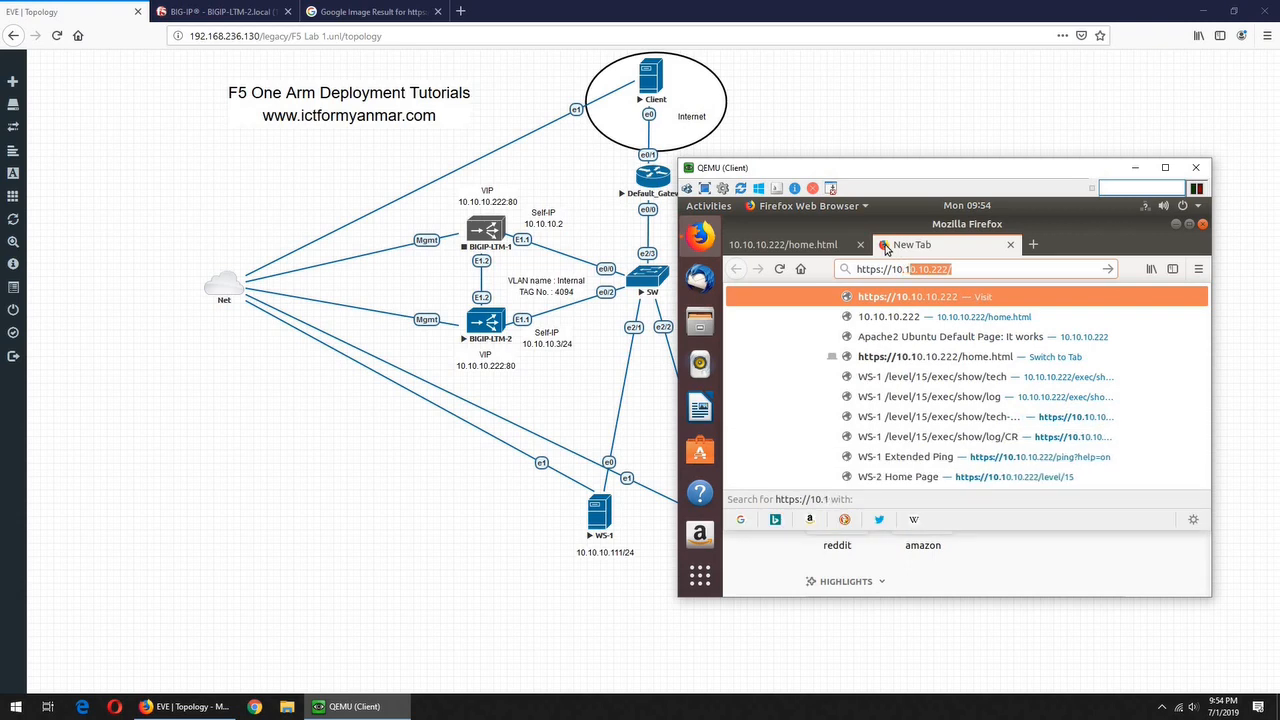
text(0.10.222/ht)
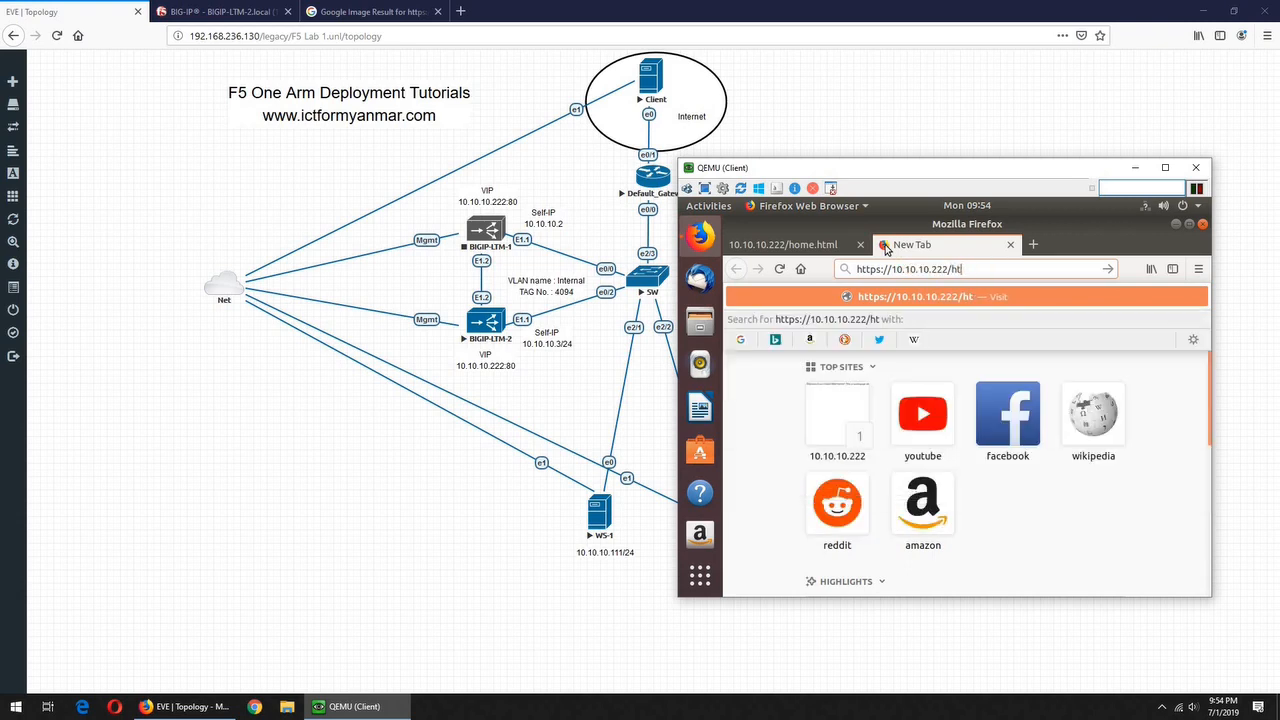
key(BackSpace)
text(ome)
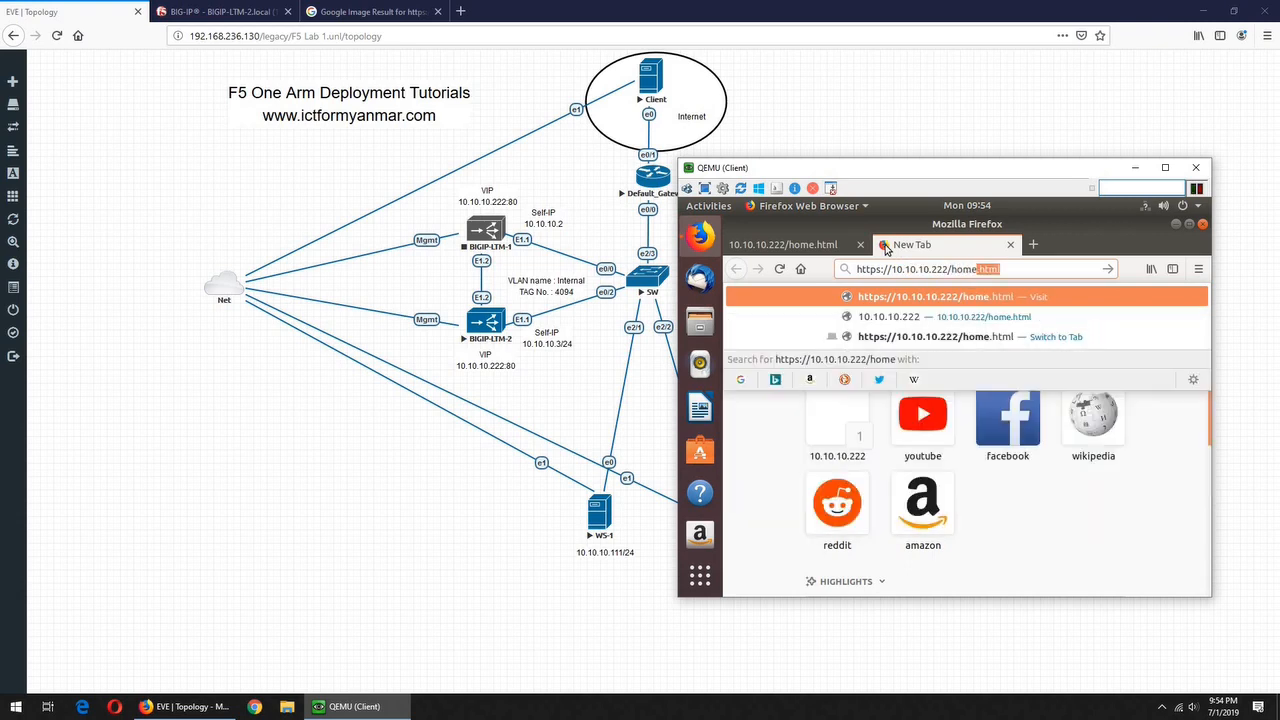
key(Return)
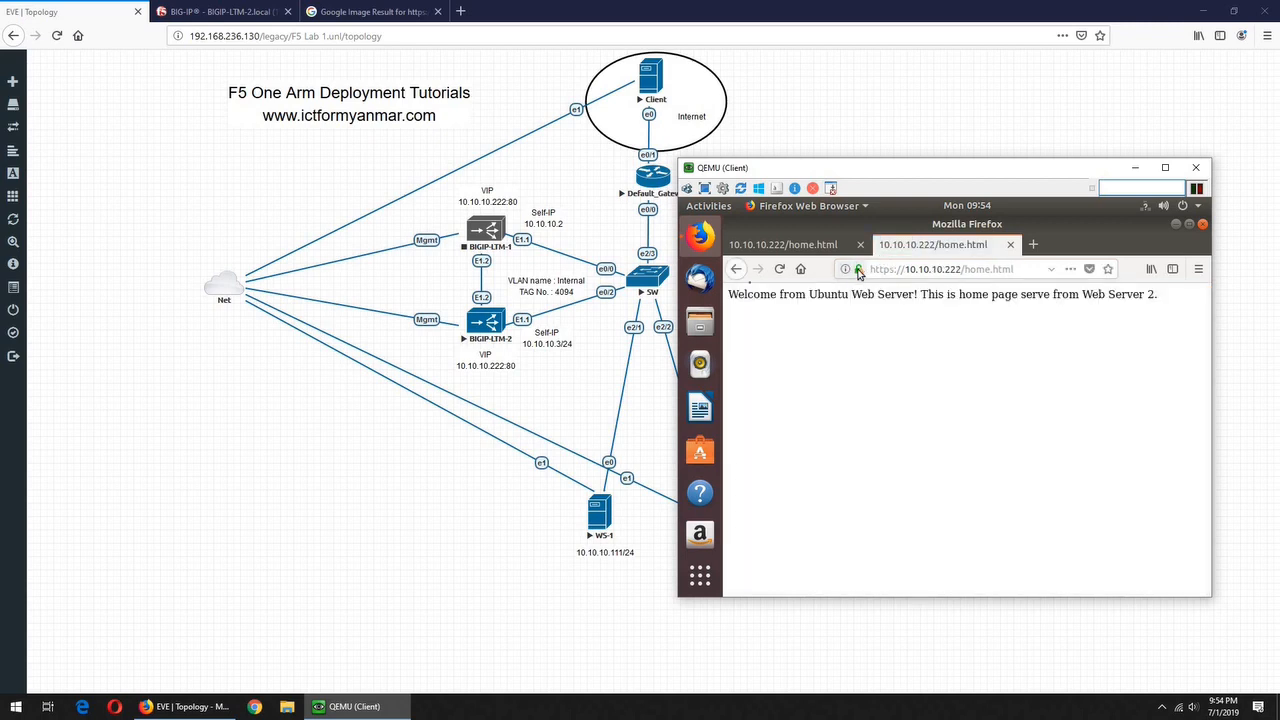
click(788, 247)
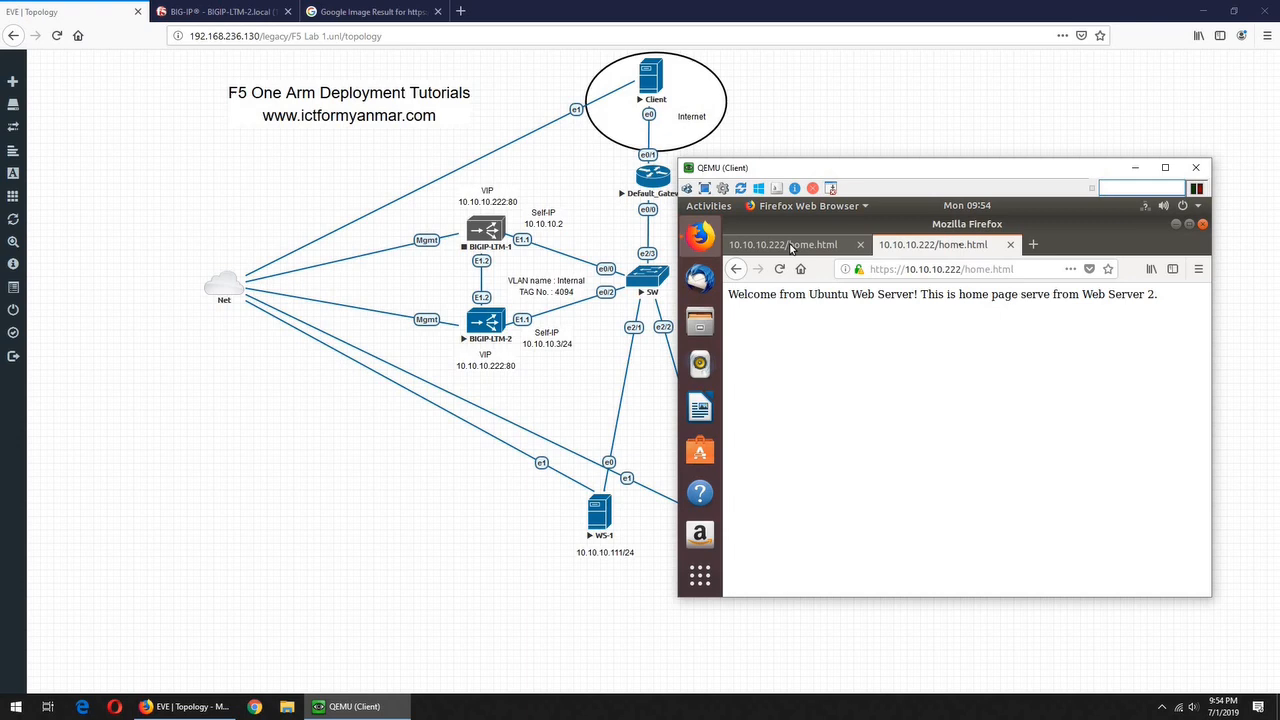
click(963, 246)
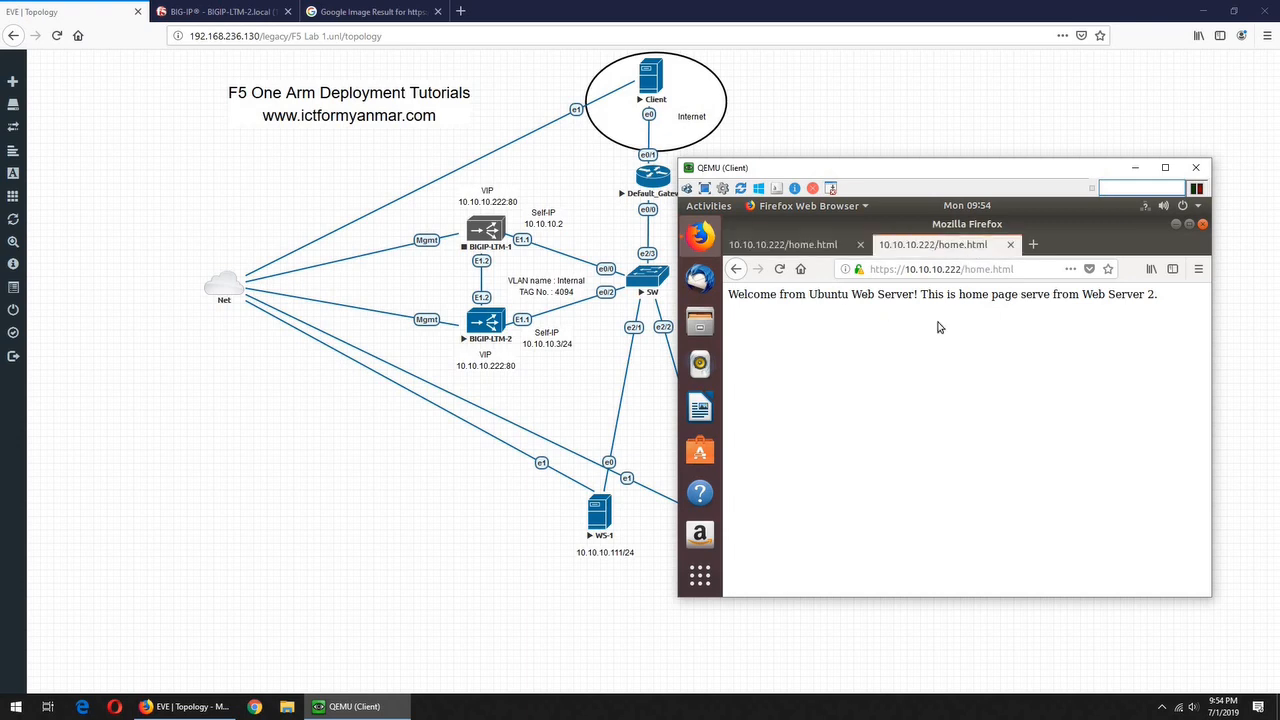
click(270, 437)
key(ctrl+Tab)
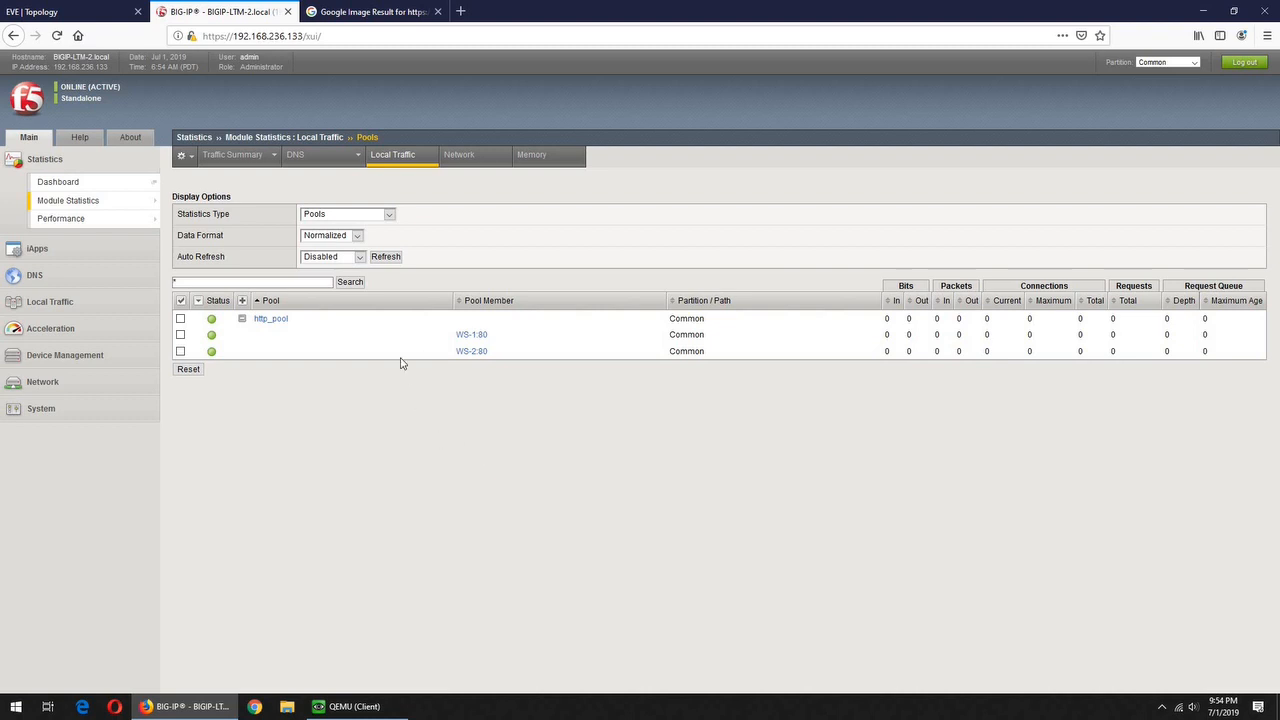
Refresh the http_pool statistics, expand its members, and switch to virtual server statistics
click(383, 259)
click(241, 319)
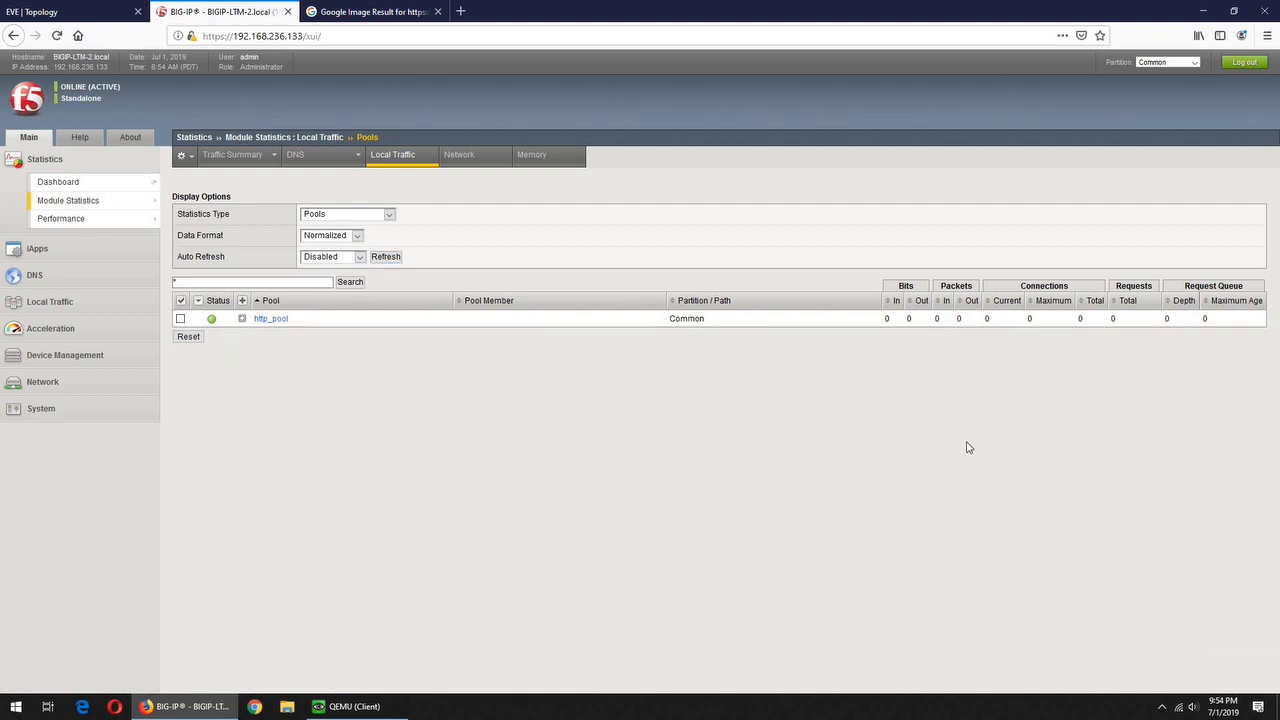
click(384, 257)
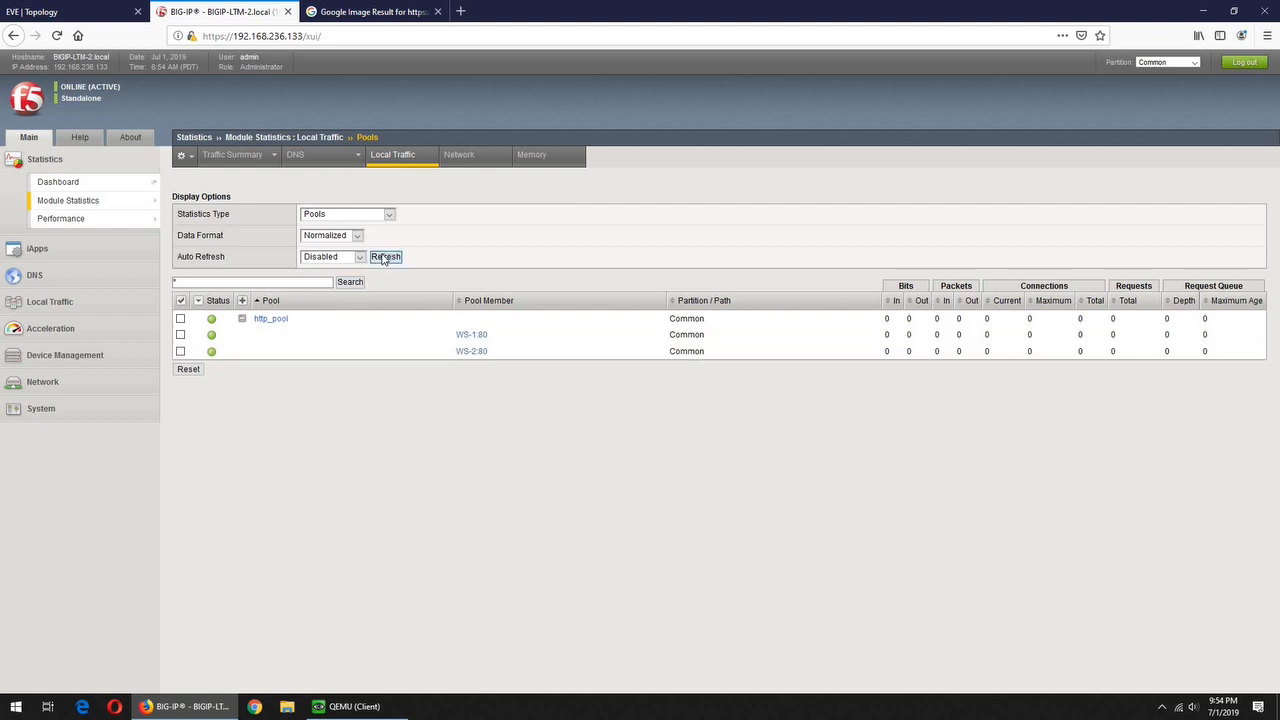
click(241, 319)
click(388, 215)
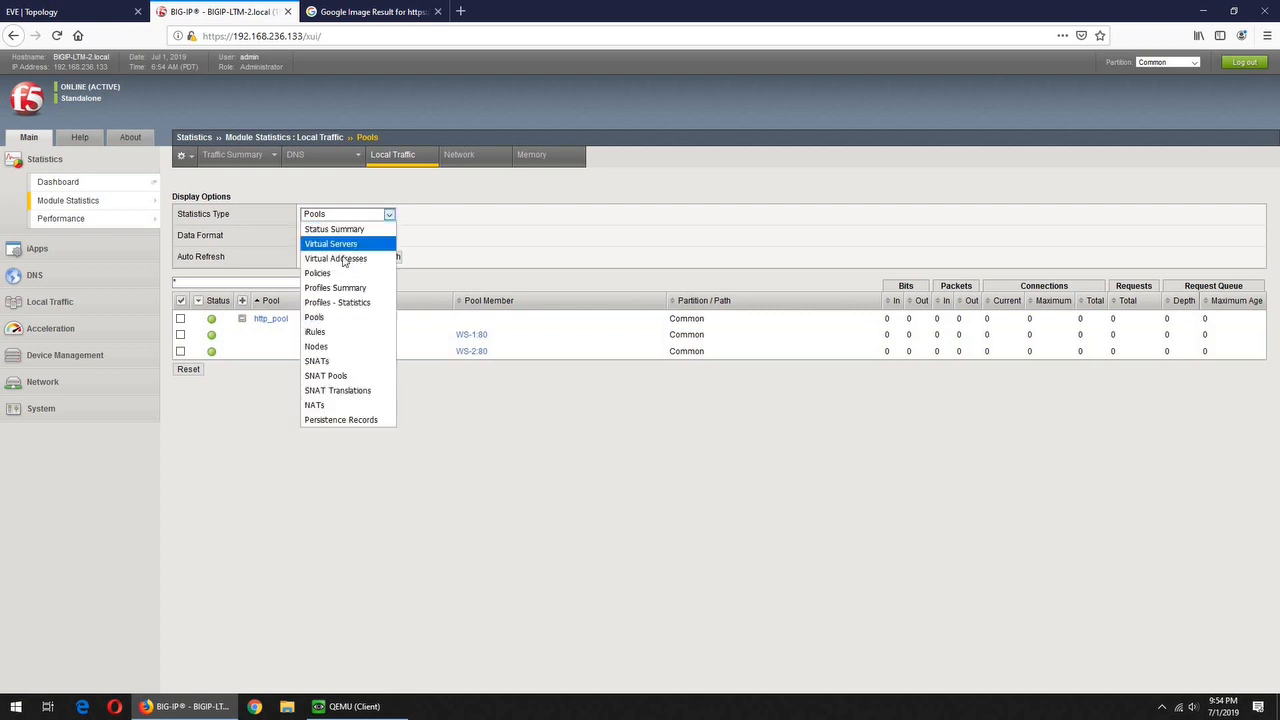
key(Return)
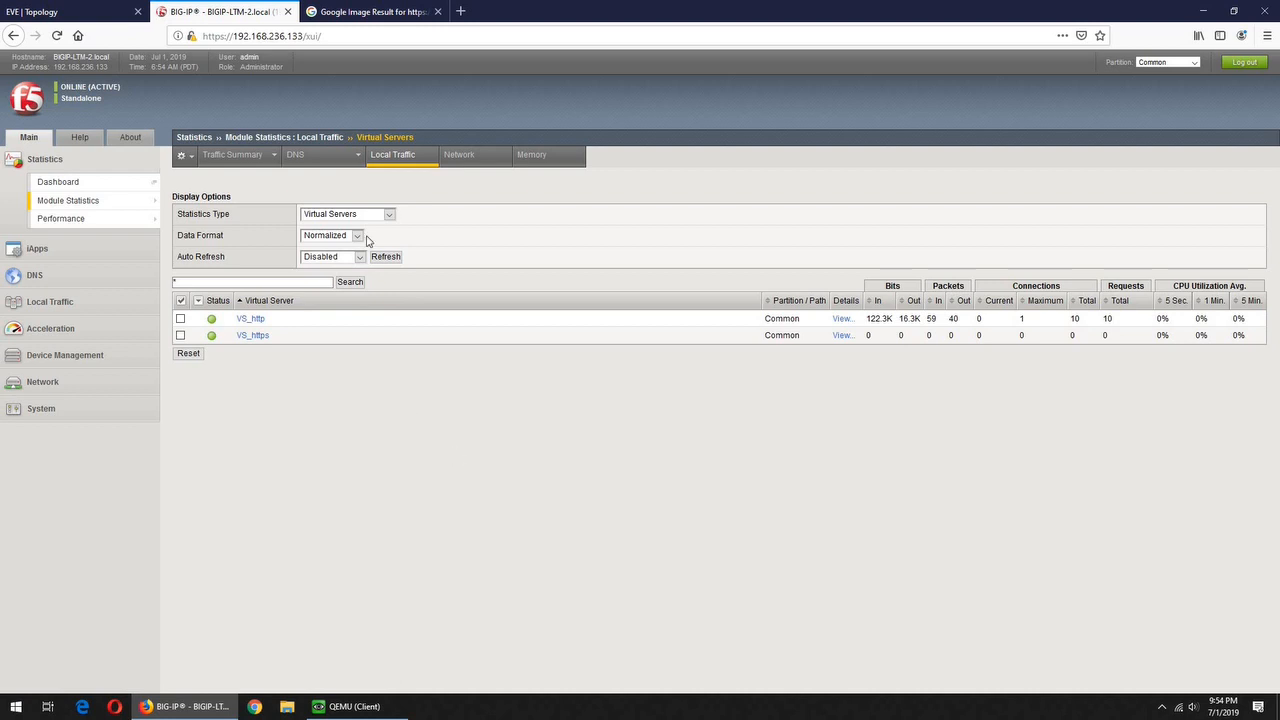
Return to pool statistics, refresh them, and check every pool and member row
click(389, 216)
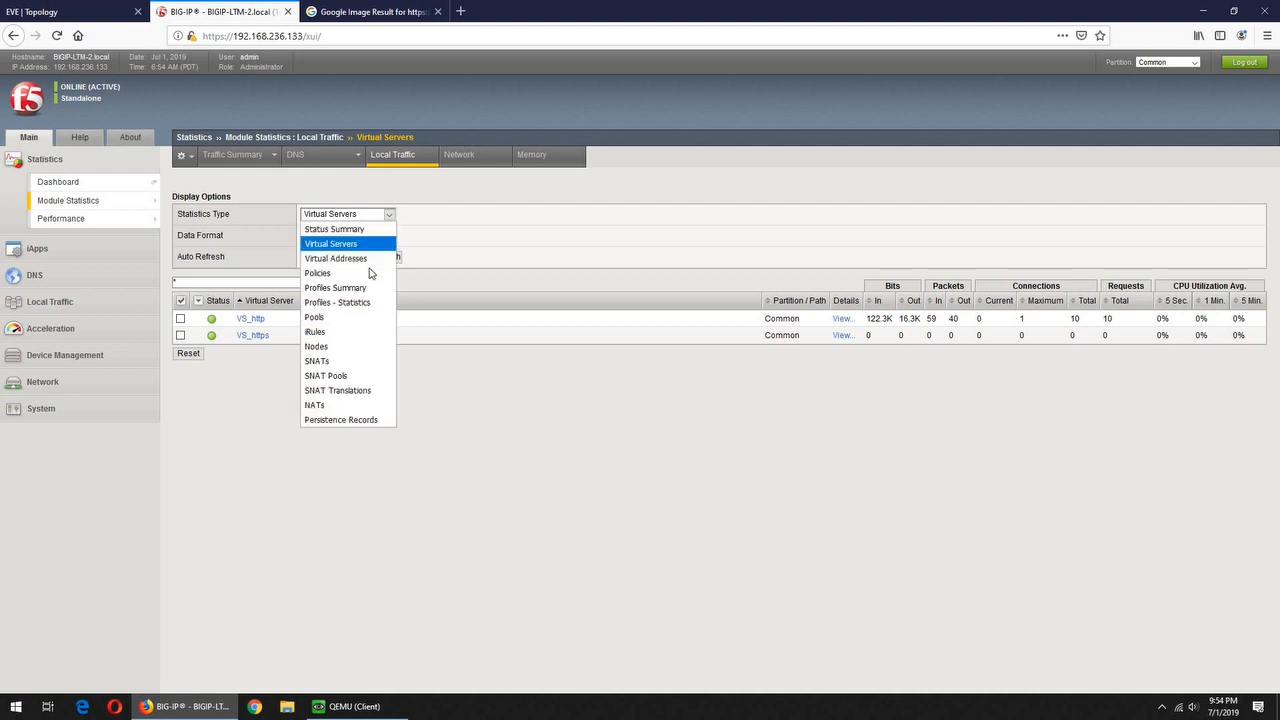
click(341, 318)
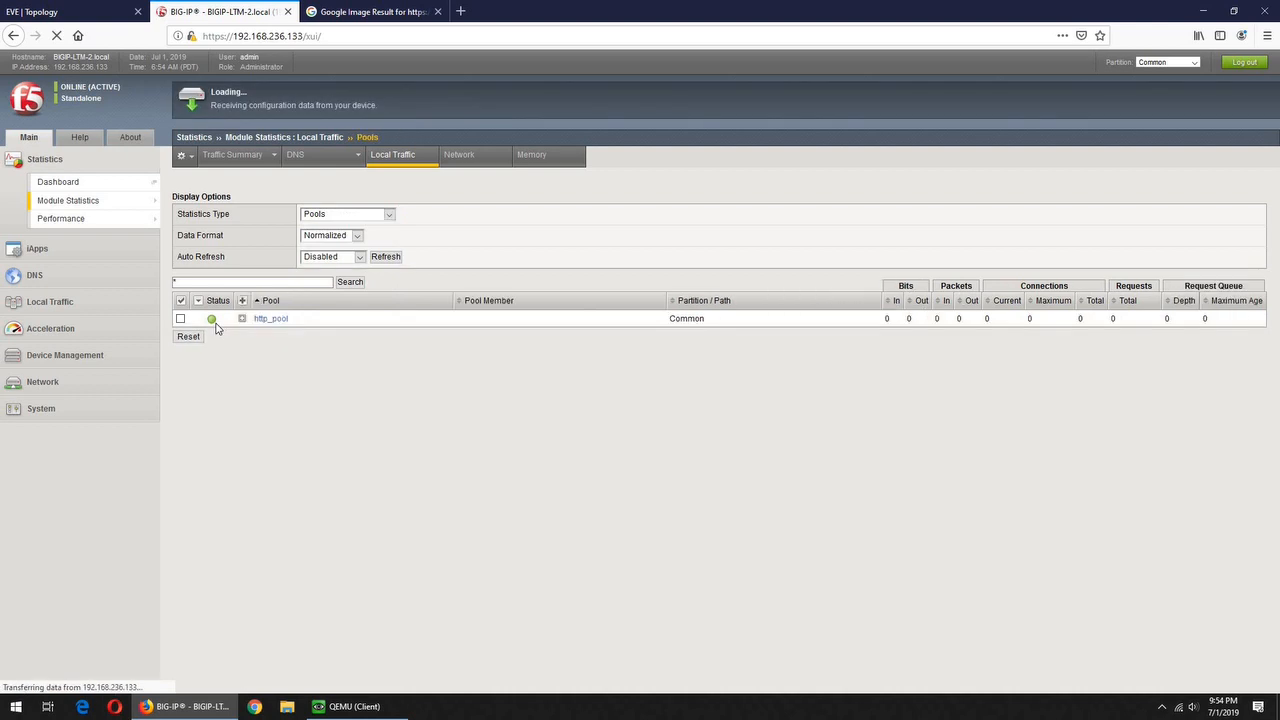
click(386, 257)
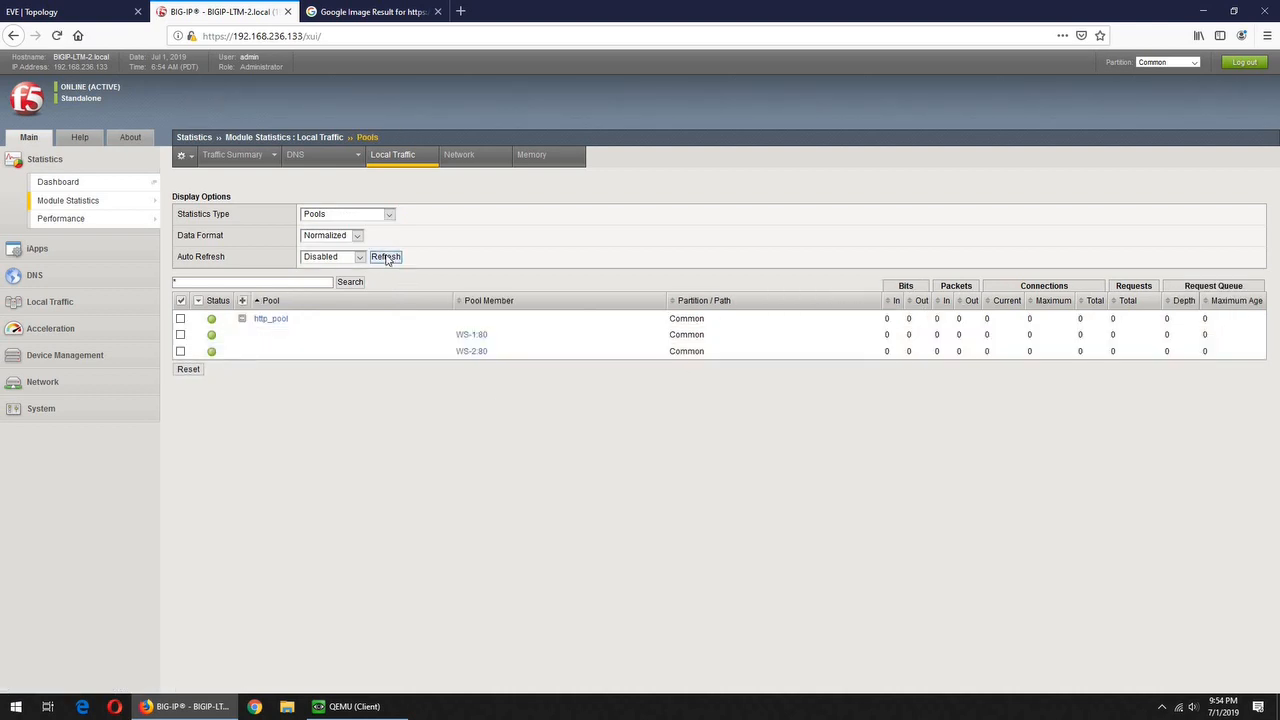
click(181, 301)
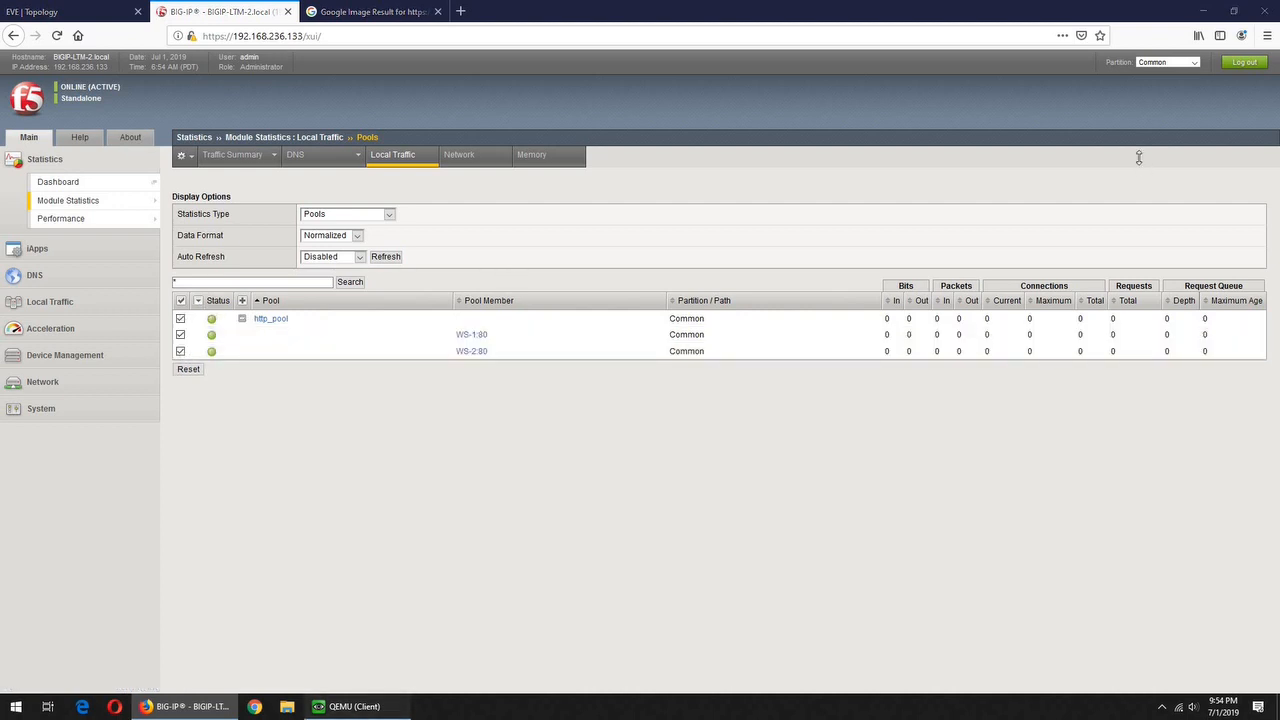
click(352, 706)
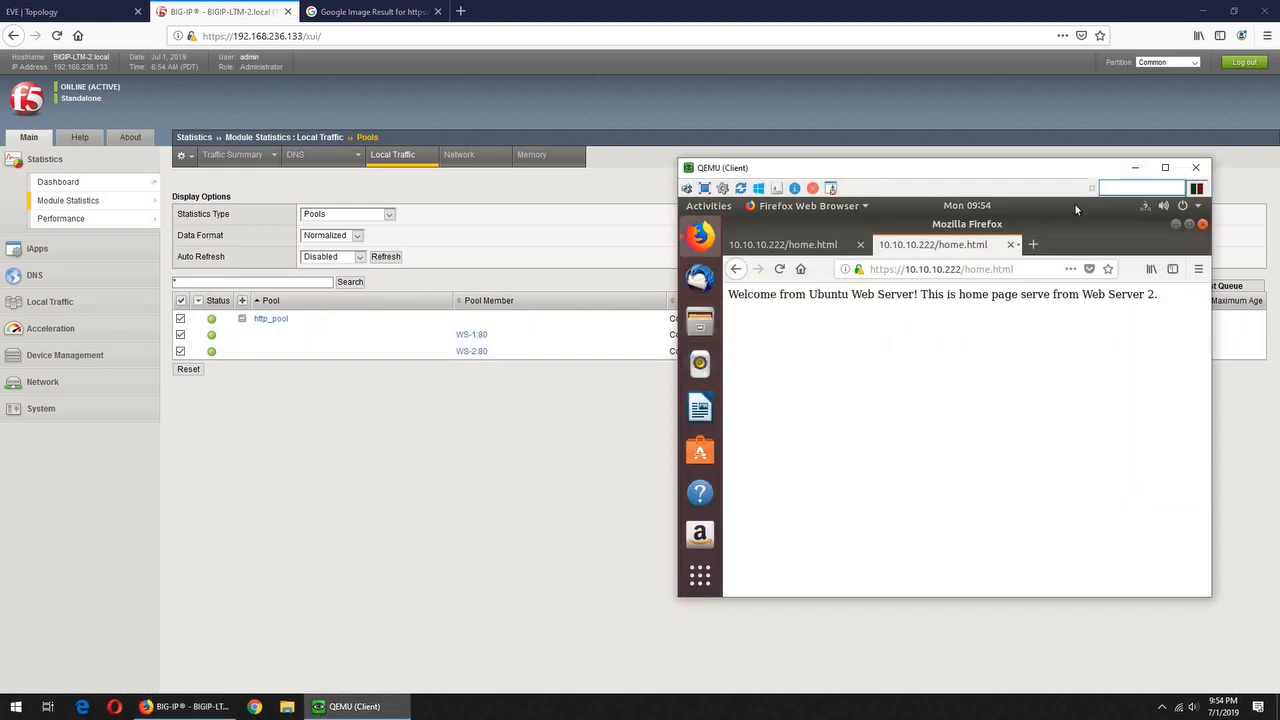
click(1034, 246)
text(https://)
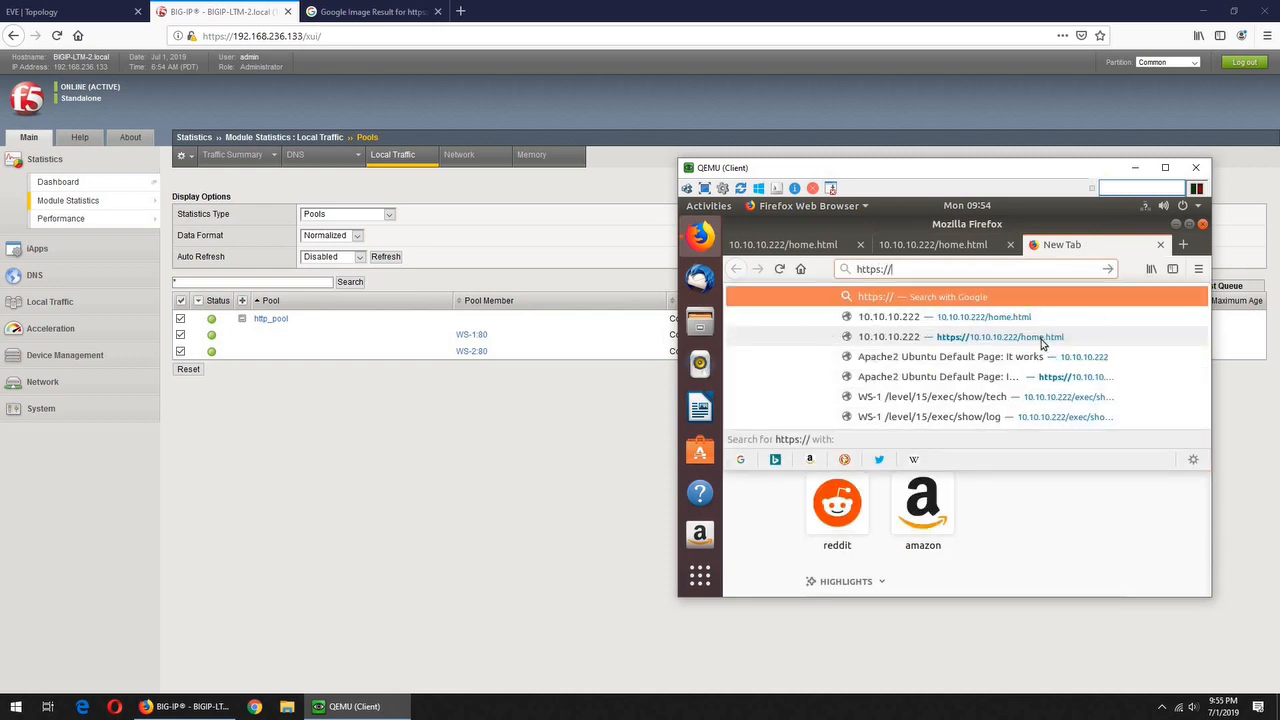
click(1043, 342)
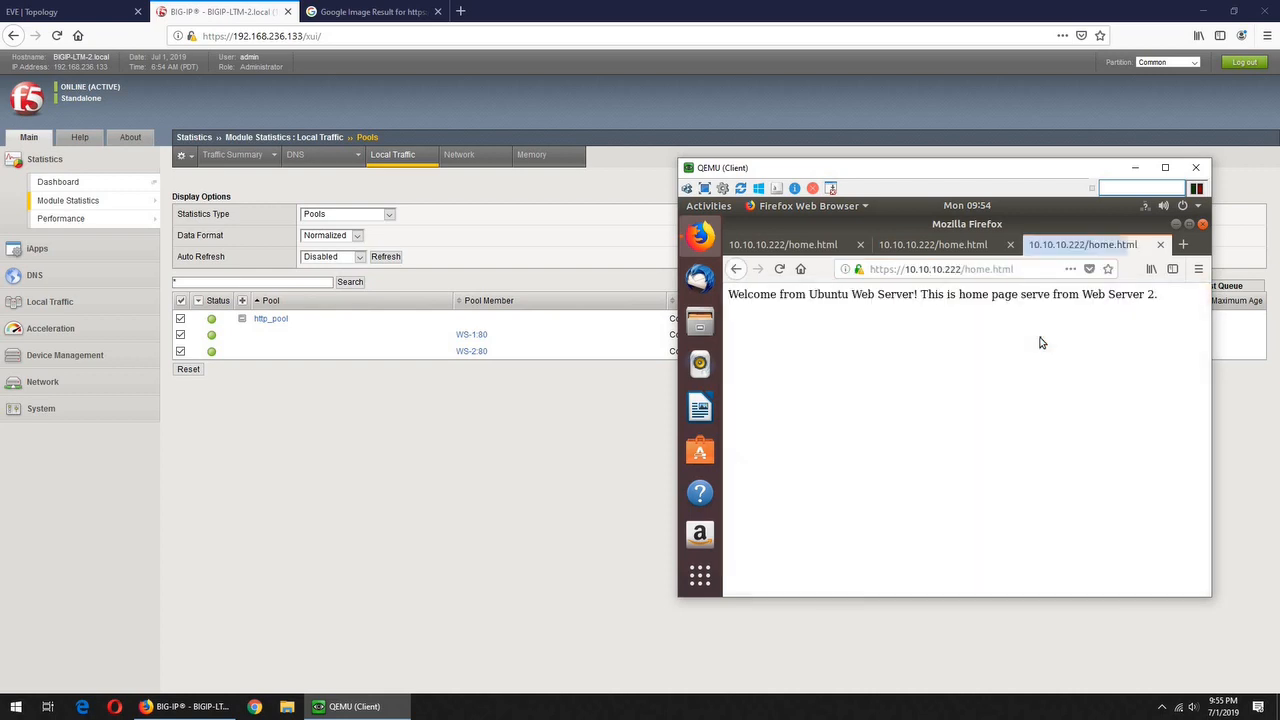
click(1182, 245)
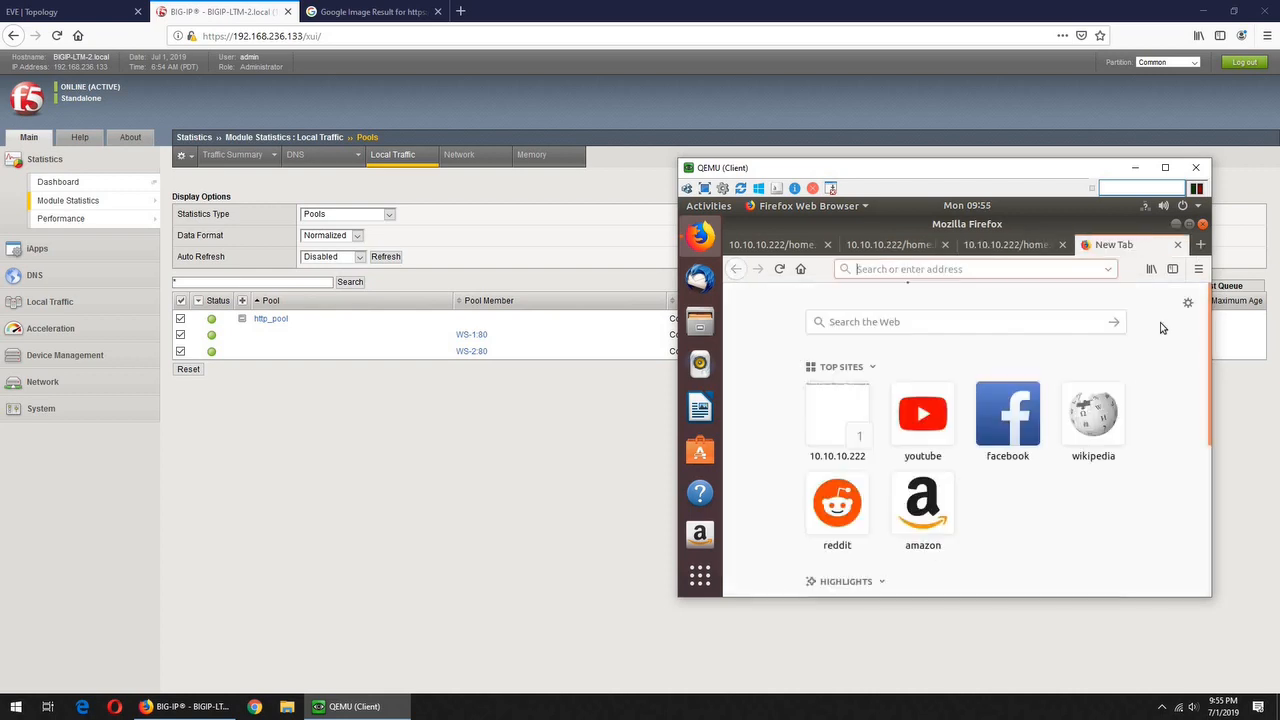
text(https://)
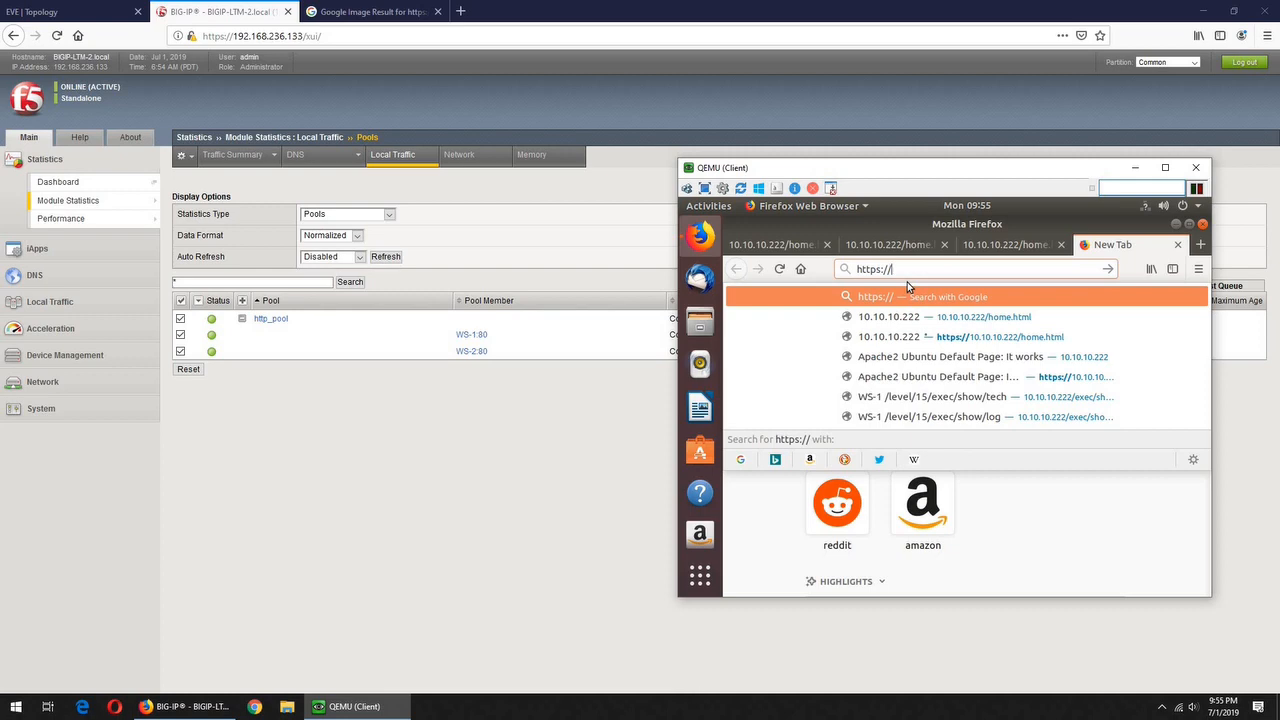
click(927, 338)
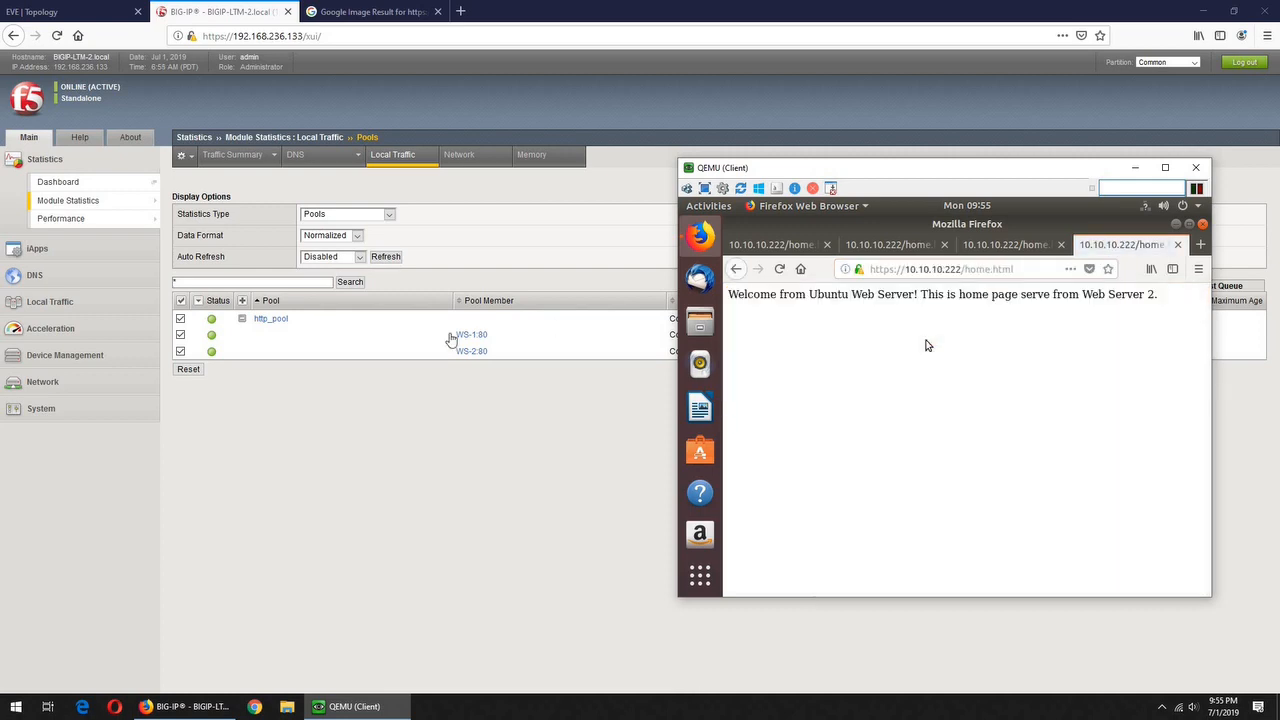
click(386, 257)
Refresh the statistics, switch to Virtual Addresses, and reset the 10.10.10.222 counters to zero
click(386, 257)
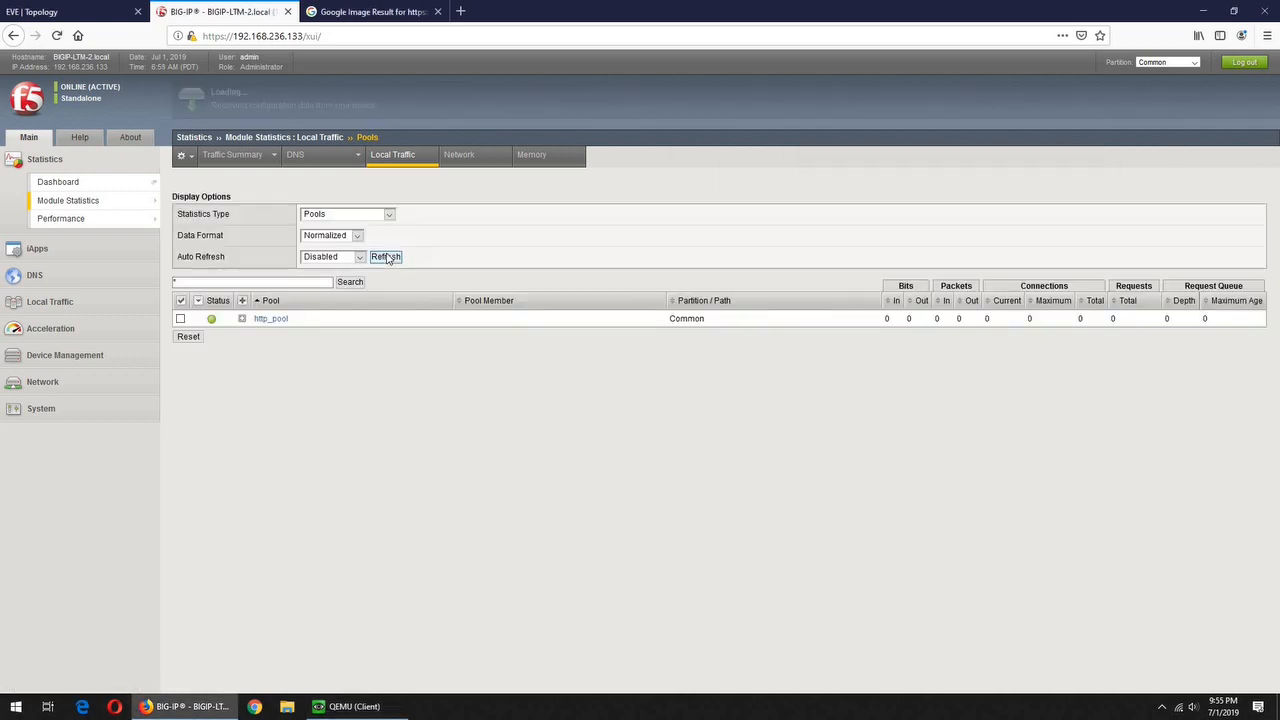
click(242, 319)
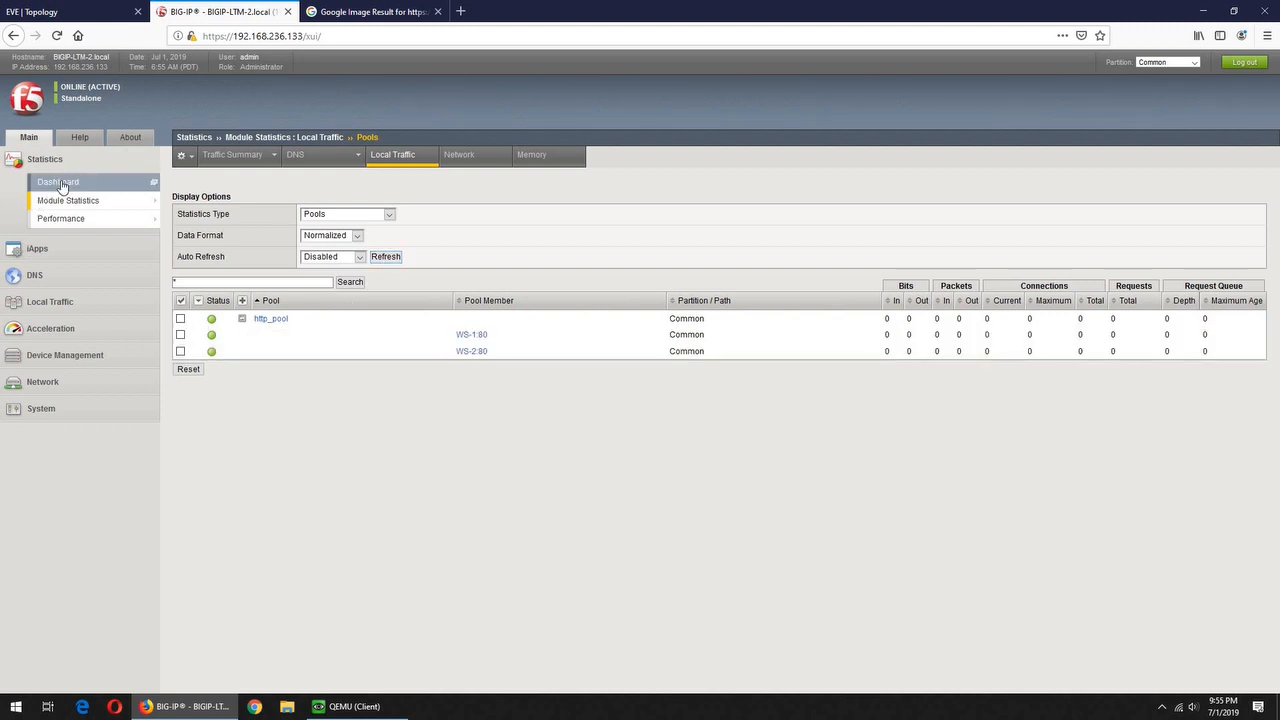
click(389, 215)
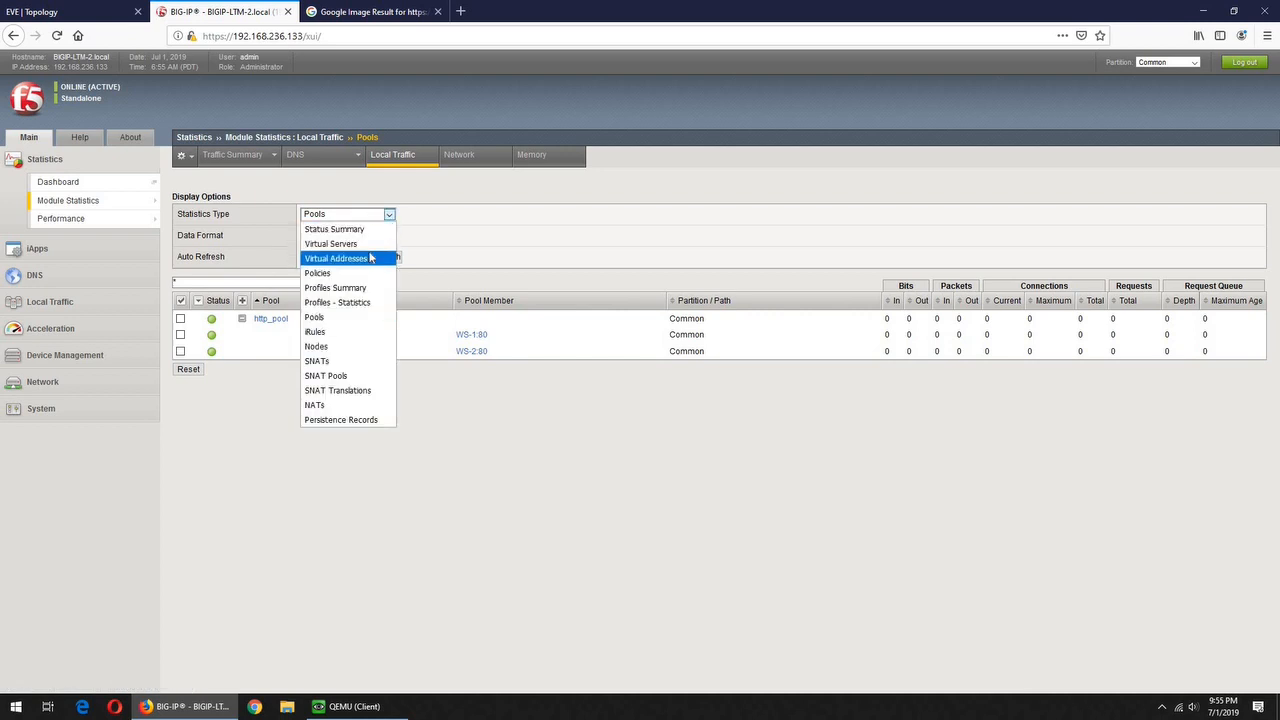
click(370, 258)
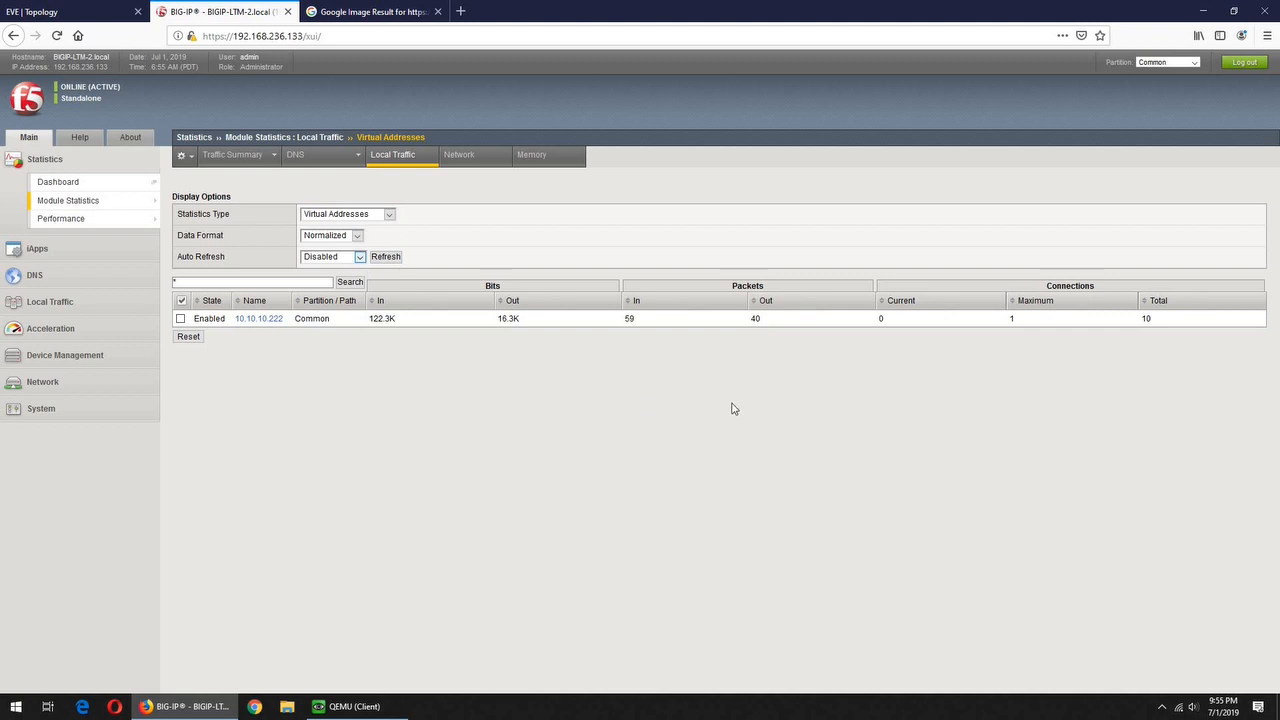
click(180, 318)
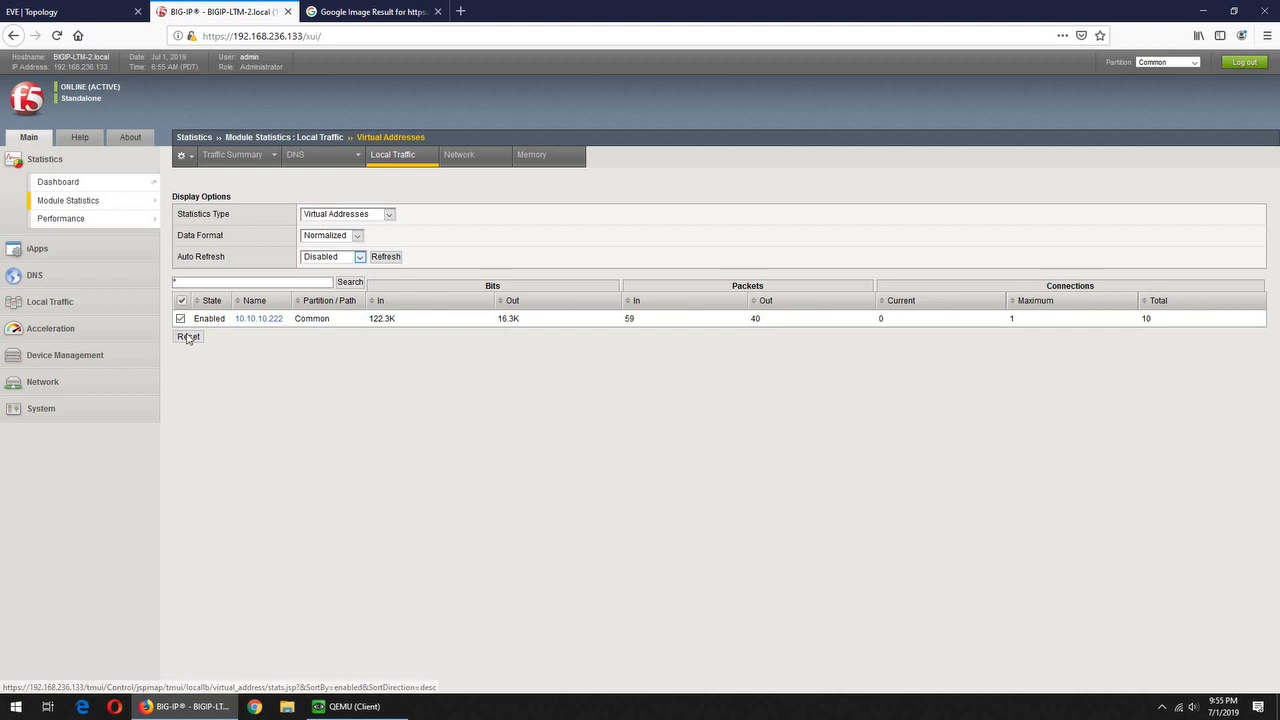
click(188, 336)
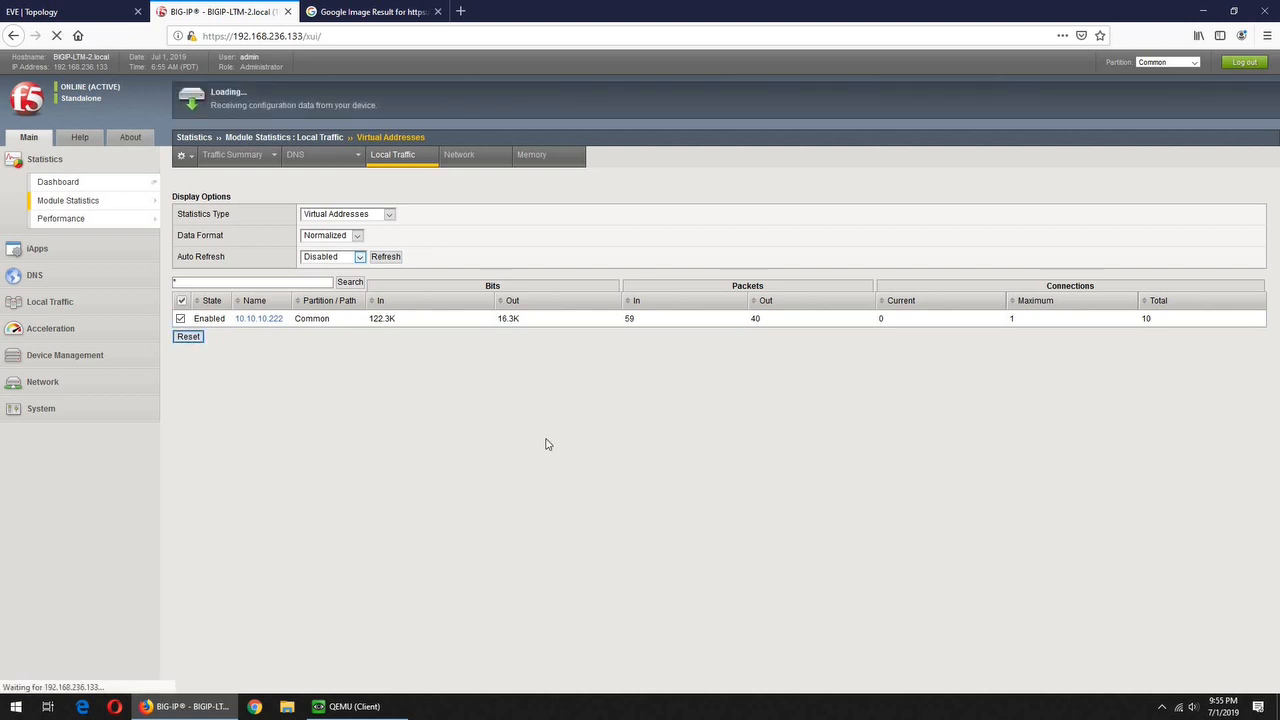
click(350, 707)
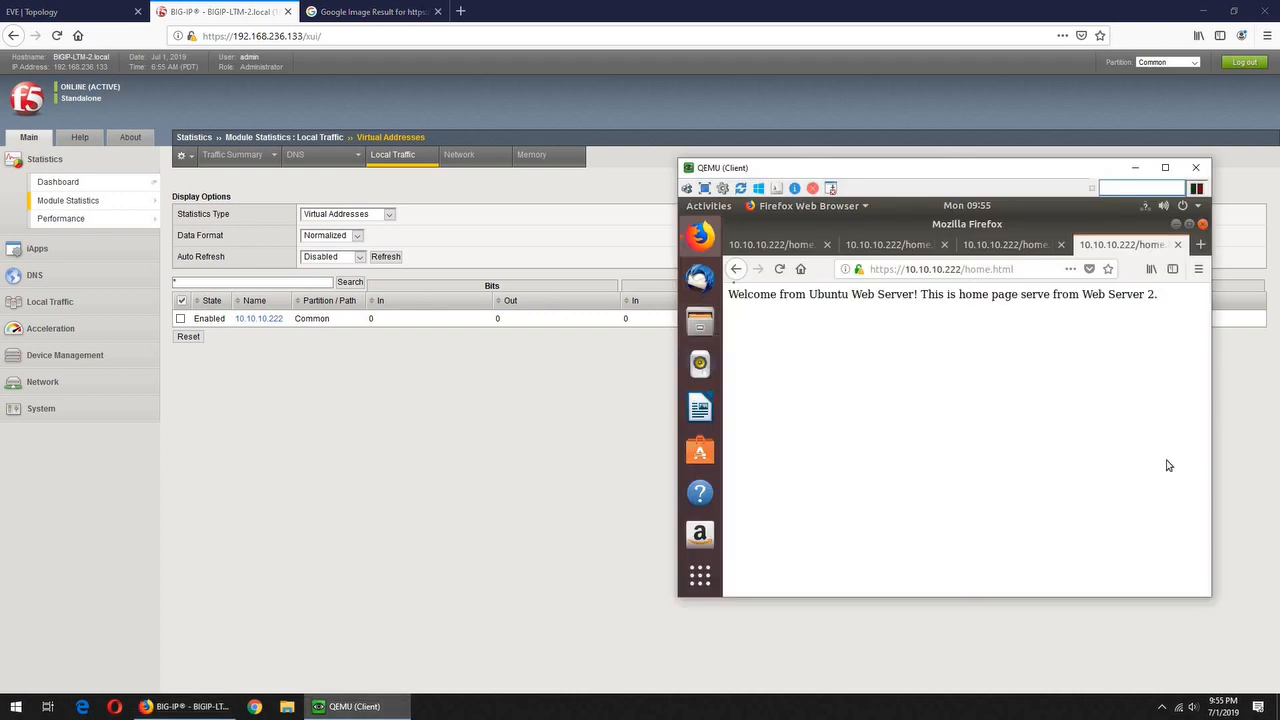
click(781, 272)
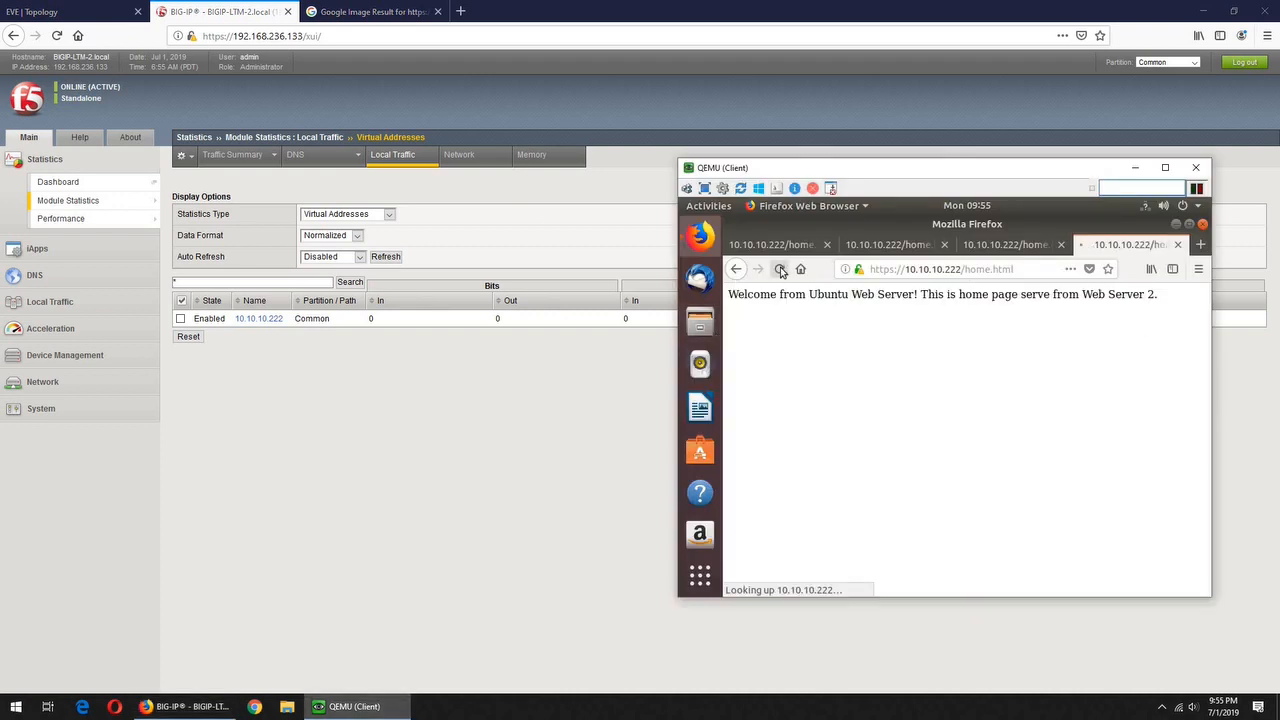
click(1020, 246)
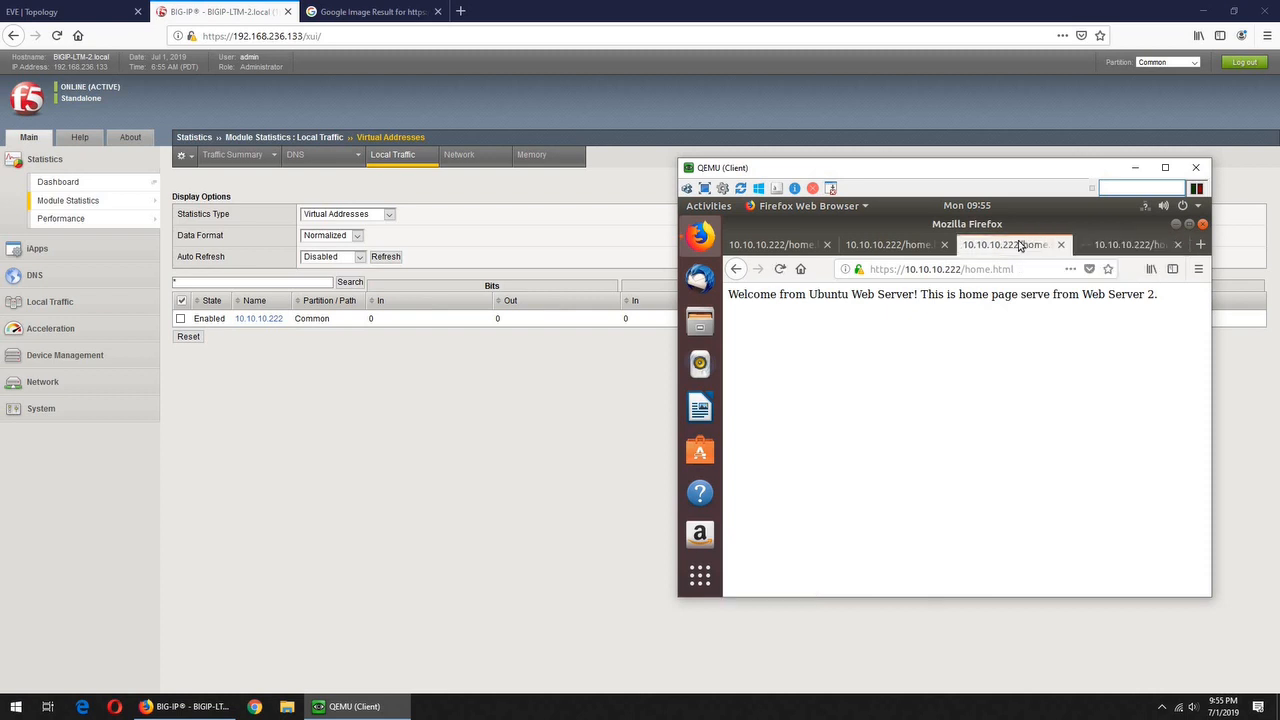
click(781, 270)
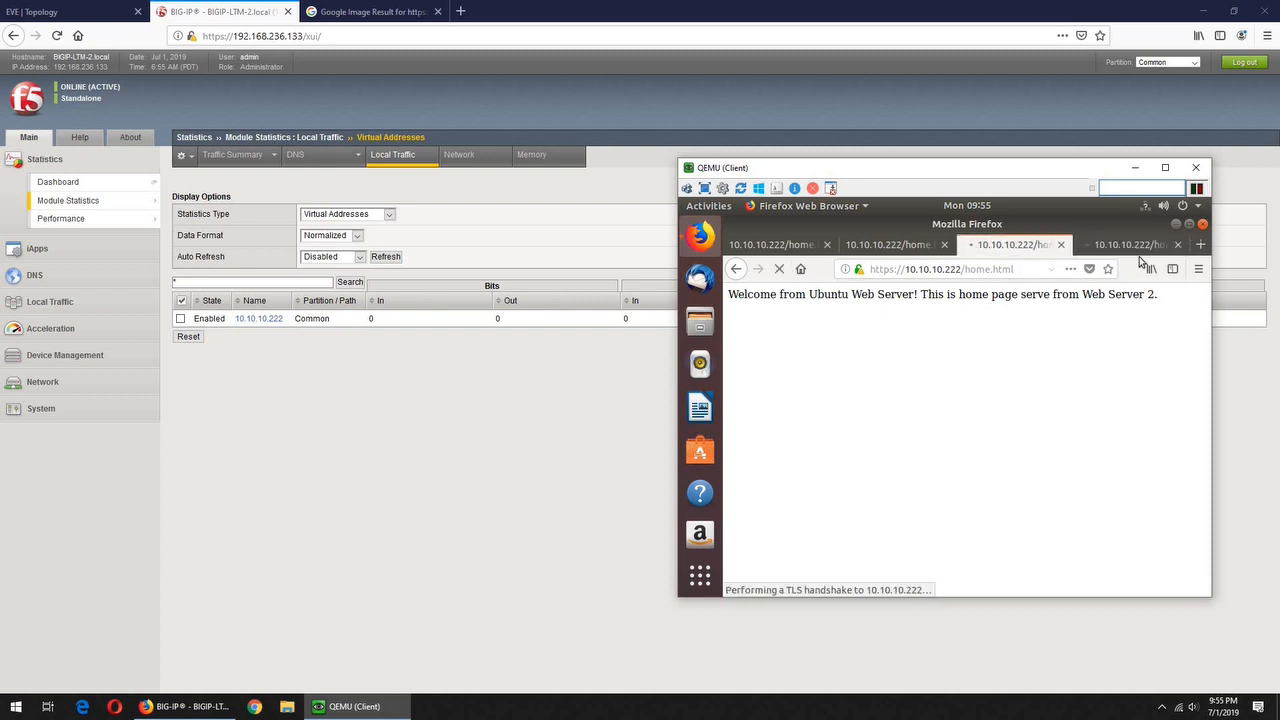
click(1201, 246)
text(https://)
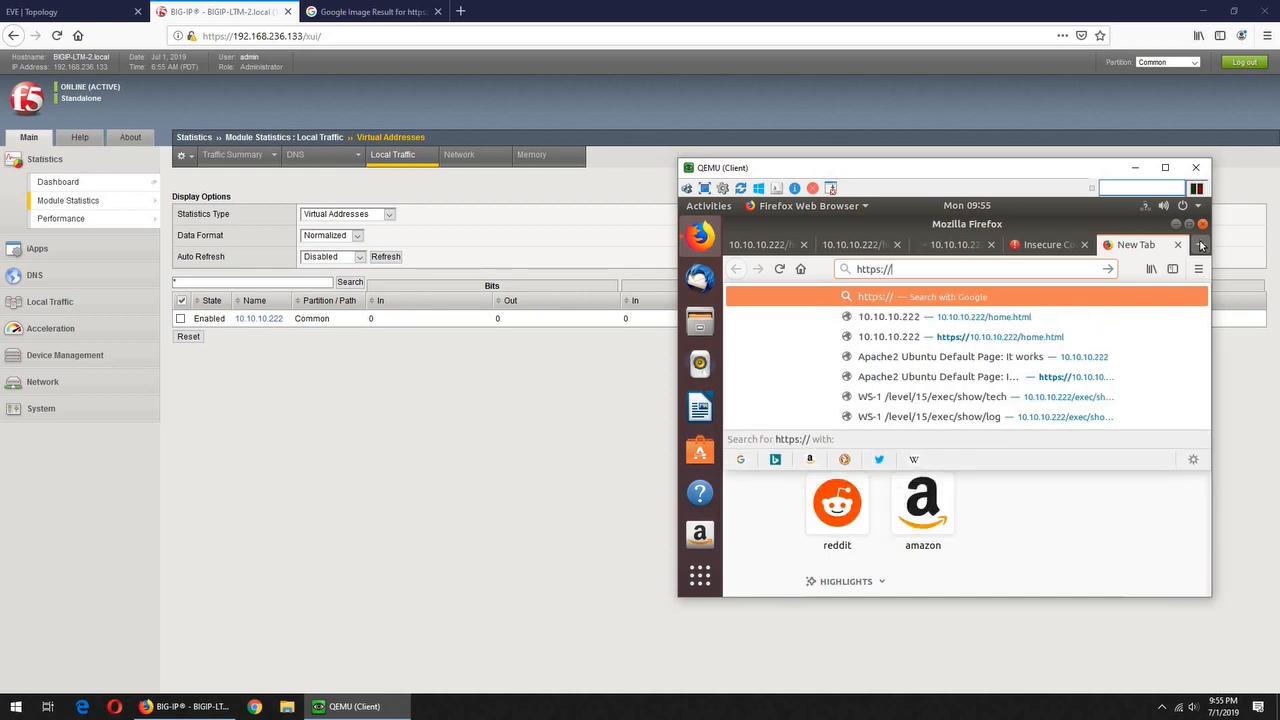
click(1053, 340)
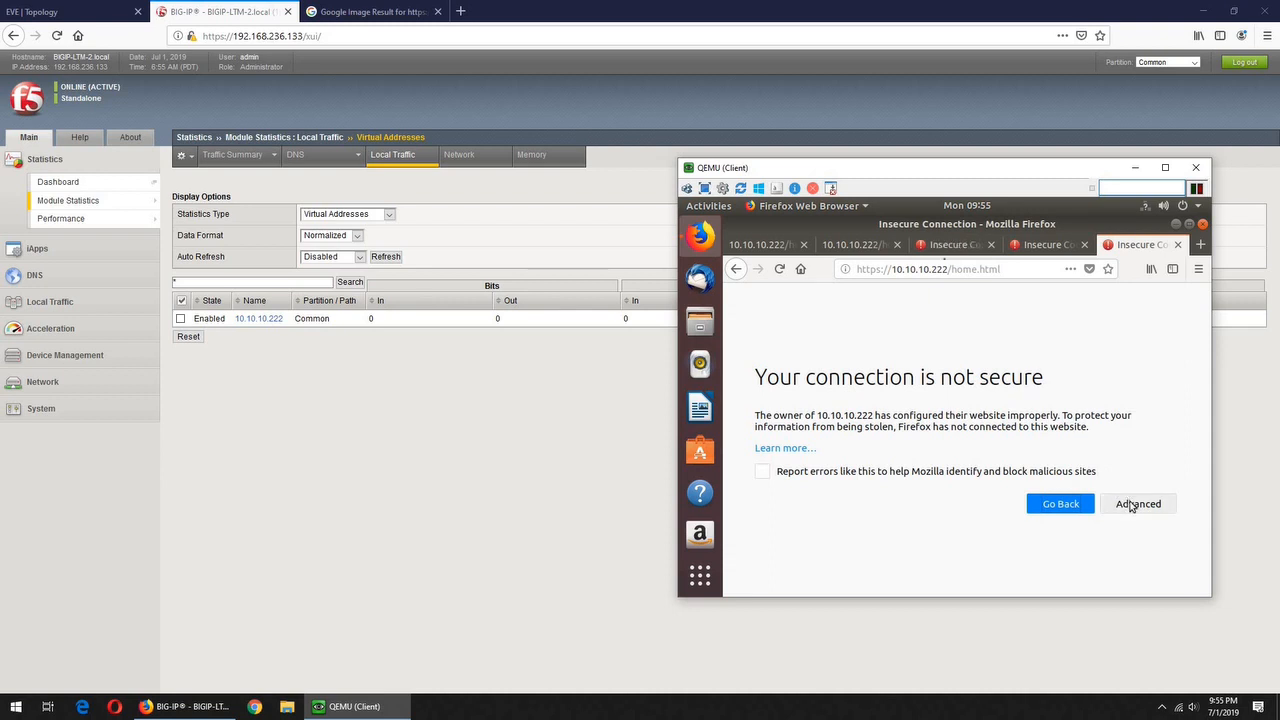
Close the two old home page tabs and start a security exception from the insecure-connection warning
click(803, 245)
click(803, 245)
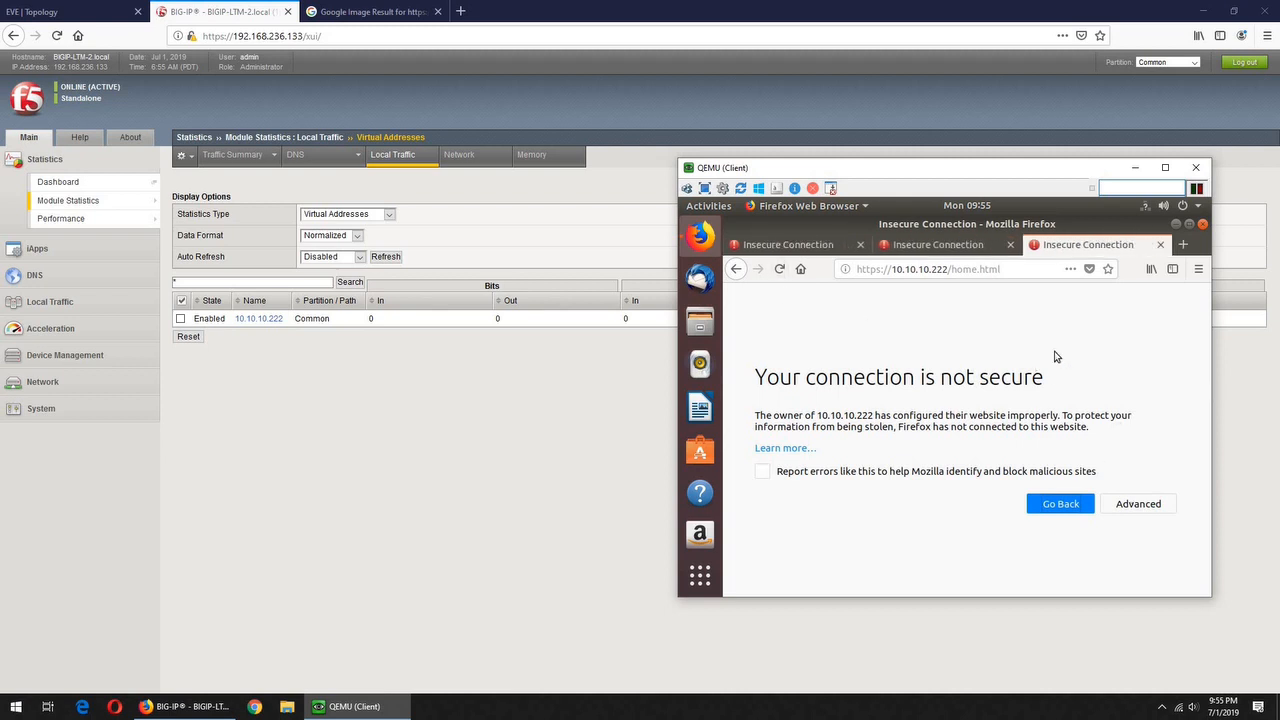
click(1133, 505)
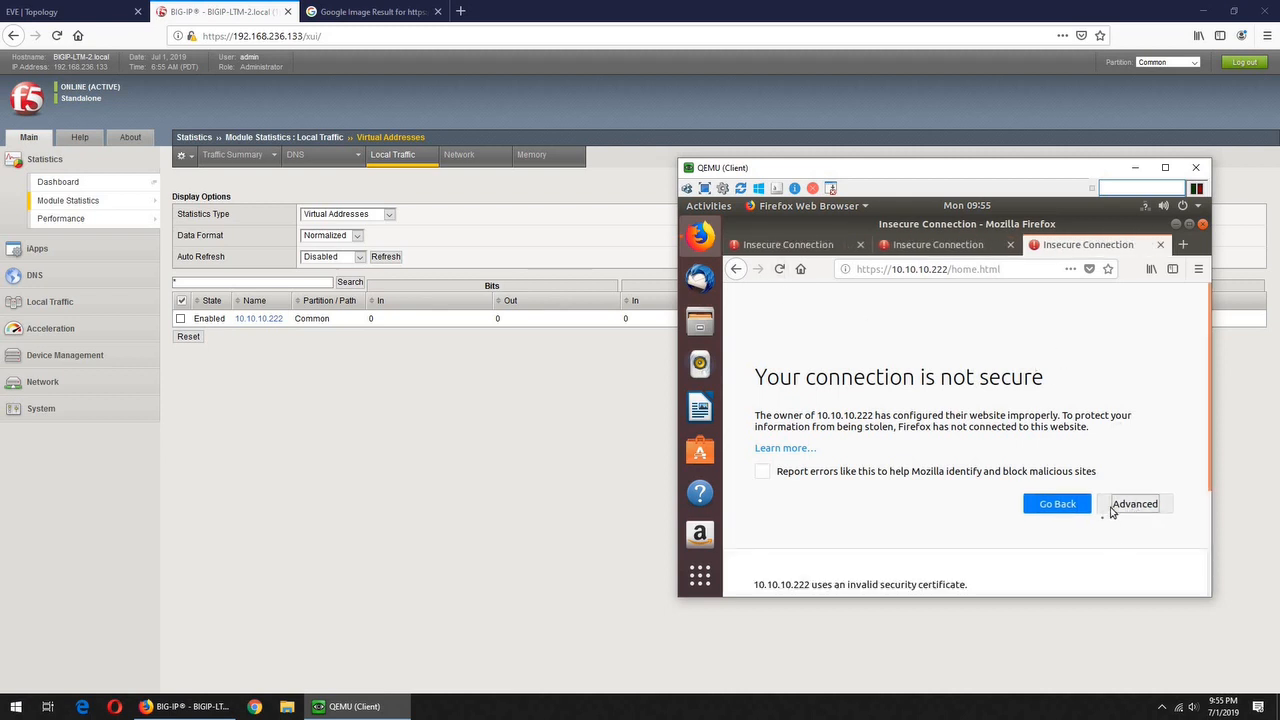
scroll(1106, 515, down, 3)
click(1120, 548)
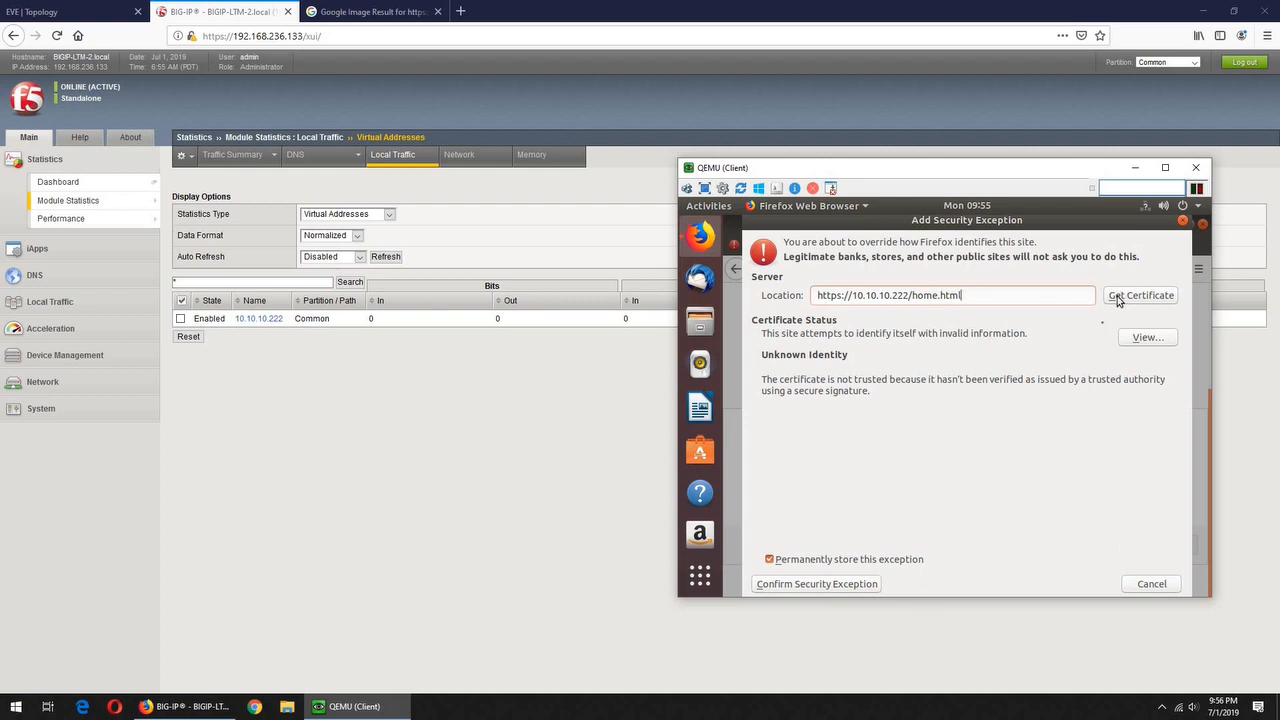
Fetch and inspect the site's self-signed certificate details, then dismiss the exception dialog
click(1118, 297)
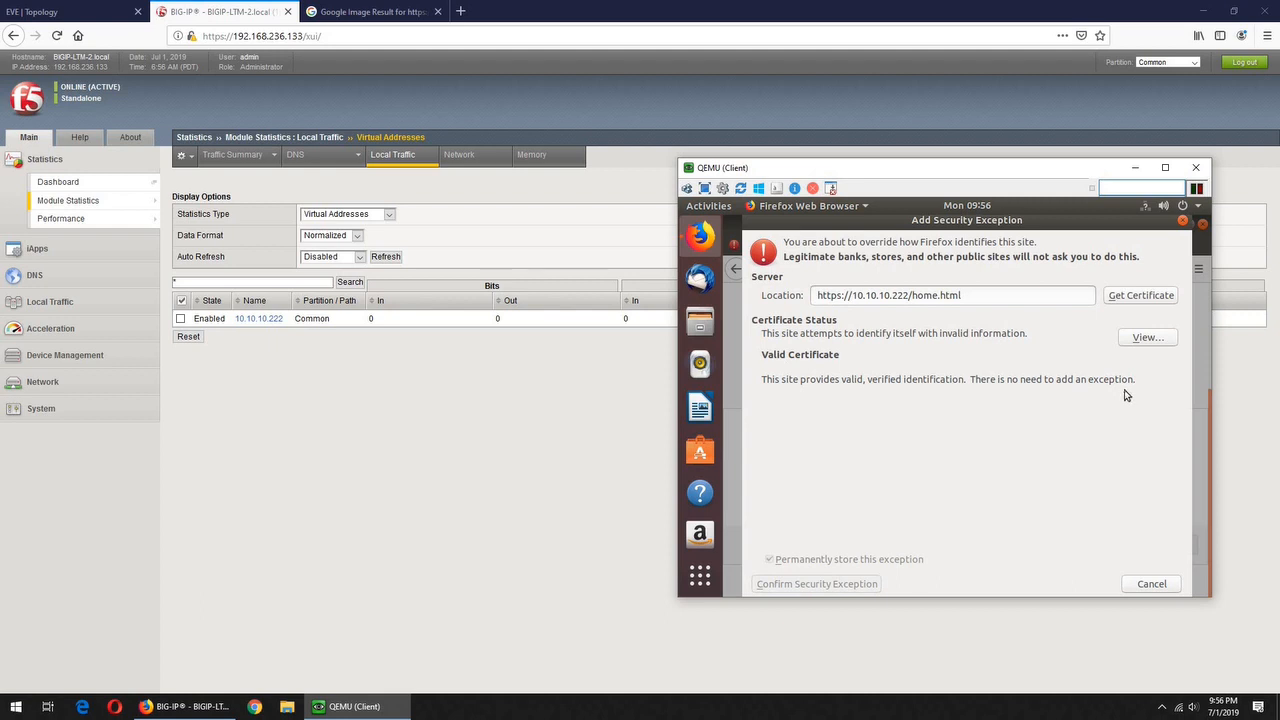
click(1140, 340)
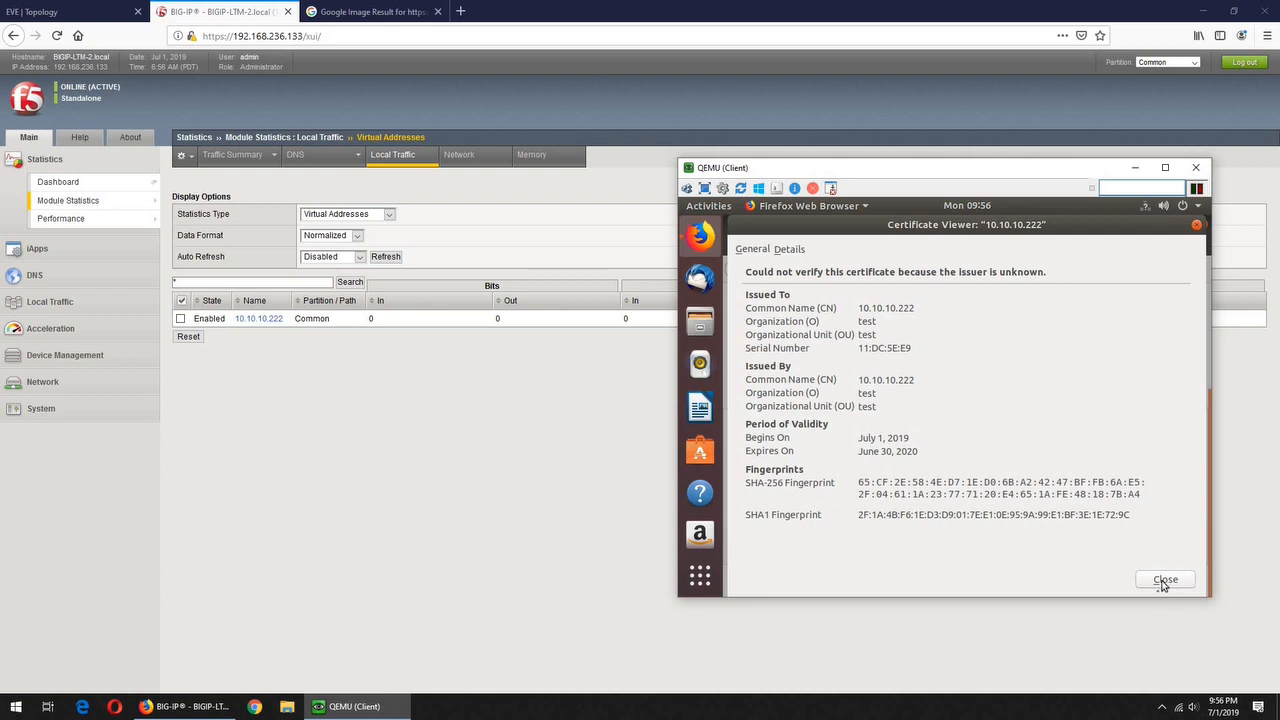
click(1163, 580)
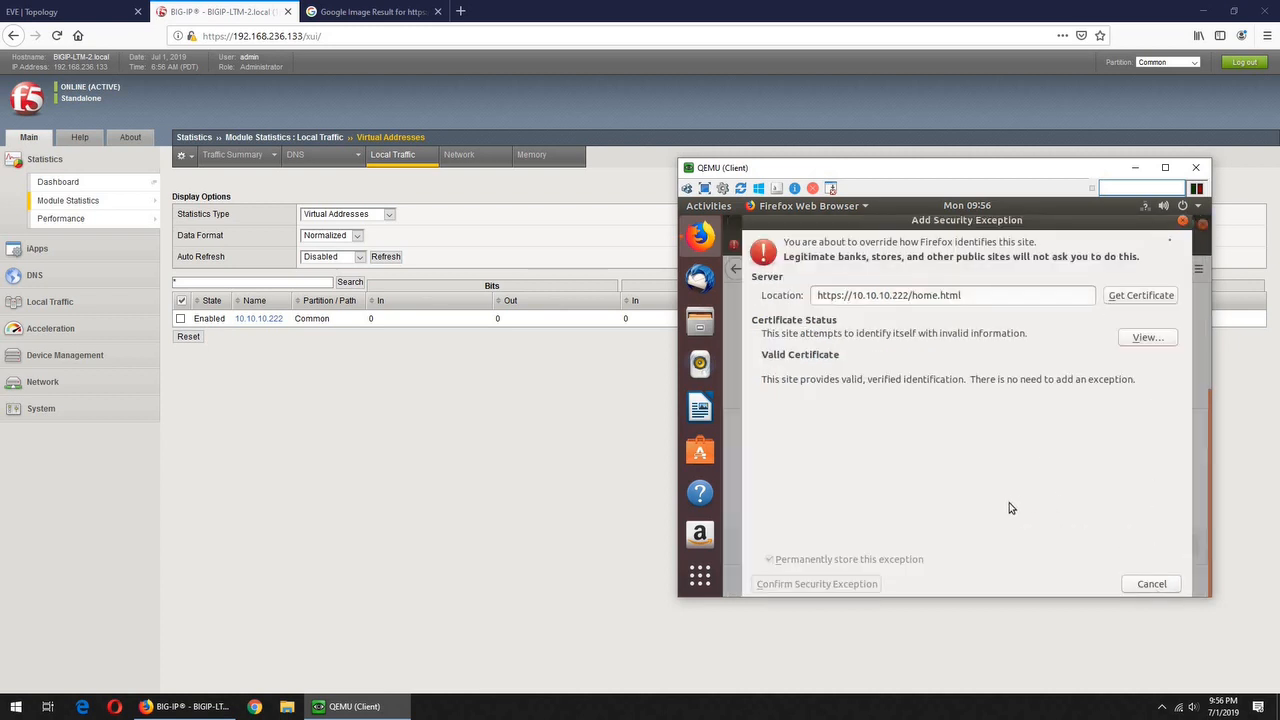
click(1183, 223)
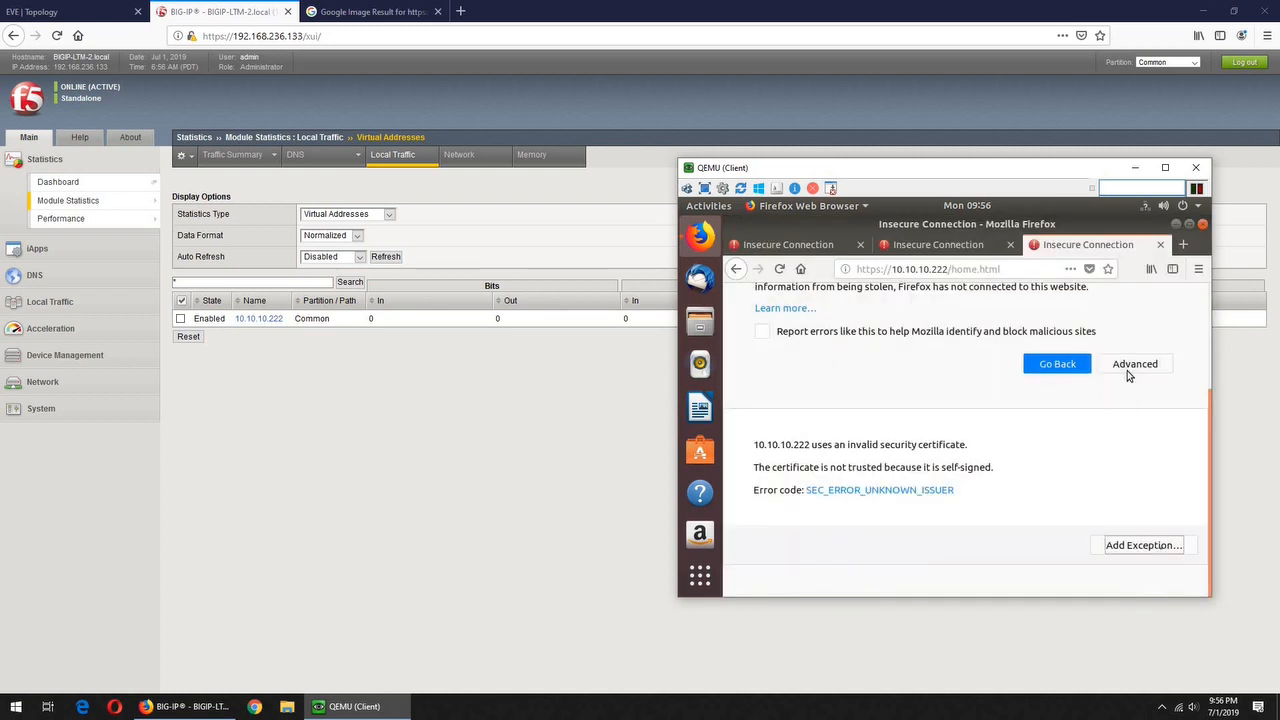
On the second insecure tab, add and confirm a security exception for the self-signed certificate
click(946, 245)
click(1132, 505)
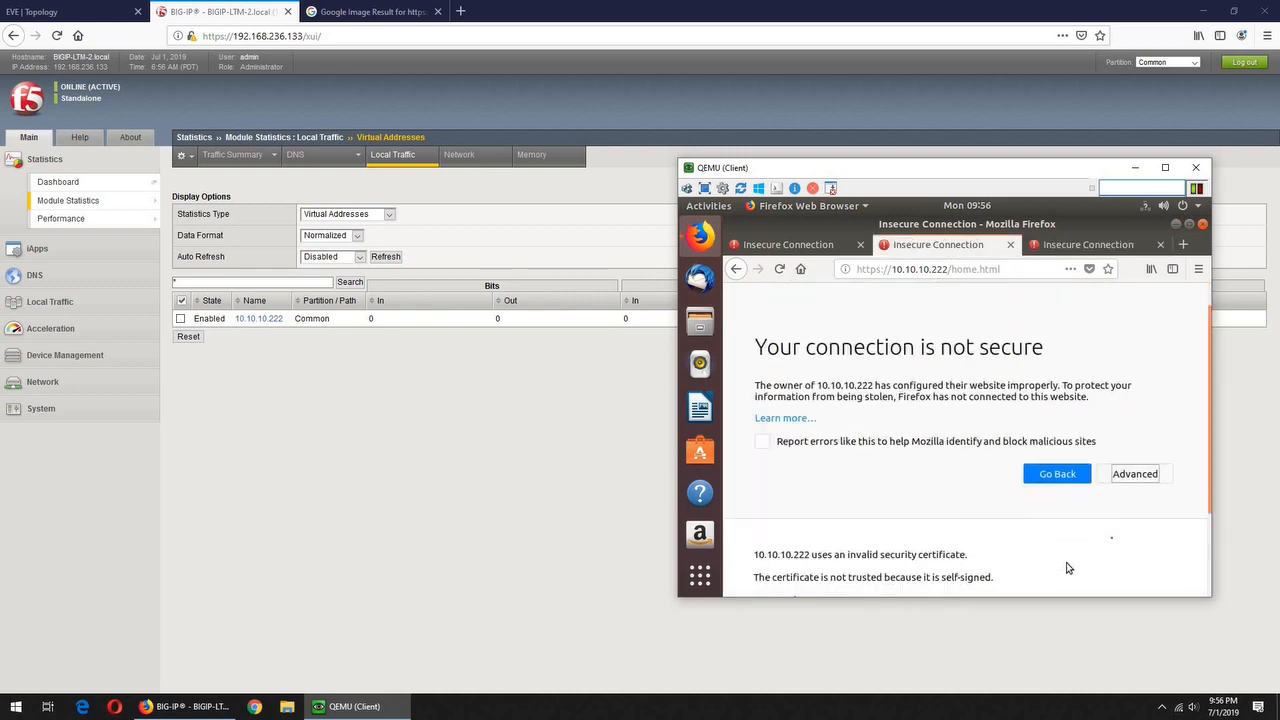
click(1100, 546)
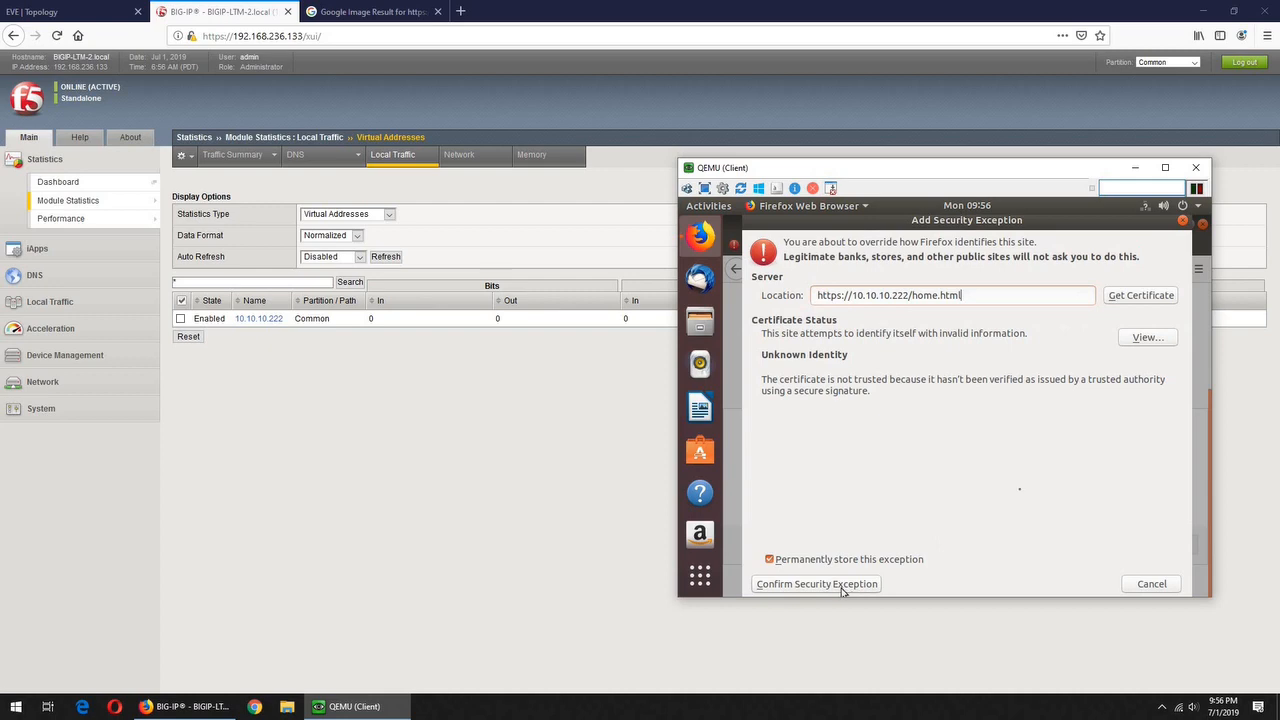
click(842, 590)
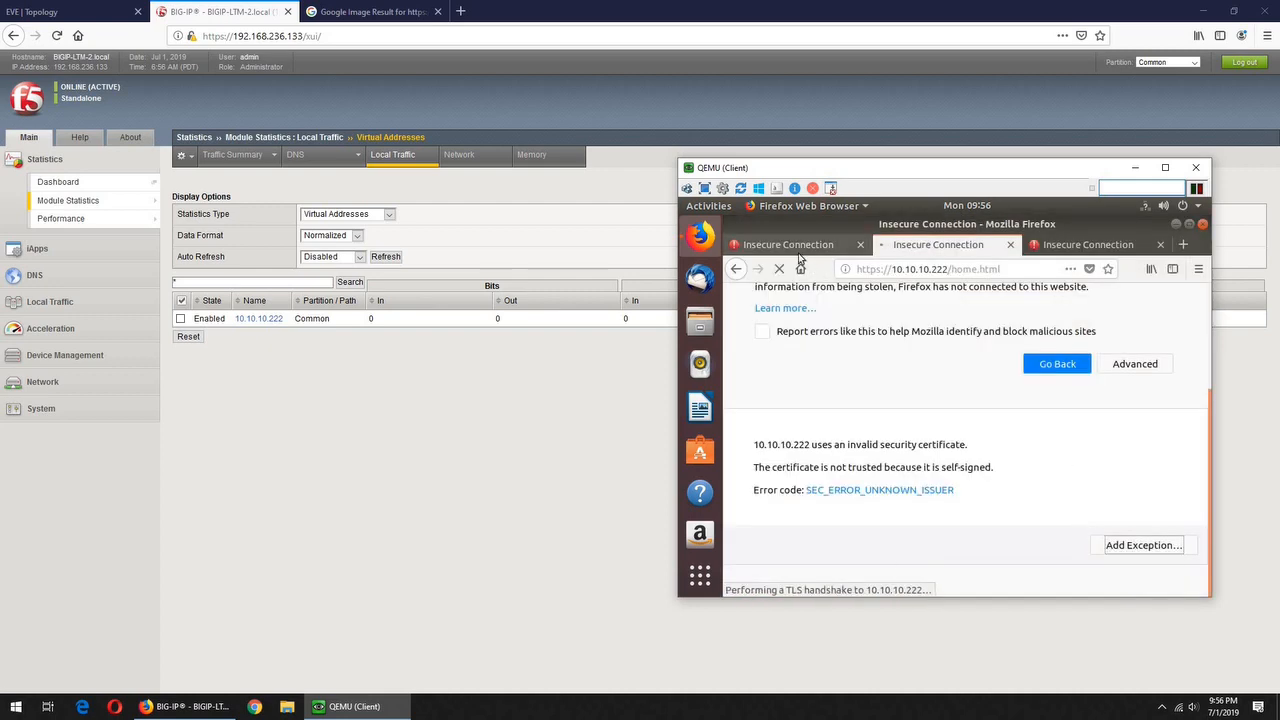
Reload the first and third tabs so they load the Web Server 2 home page
click(794, 246)
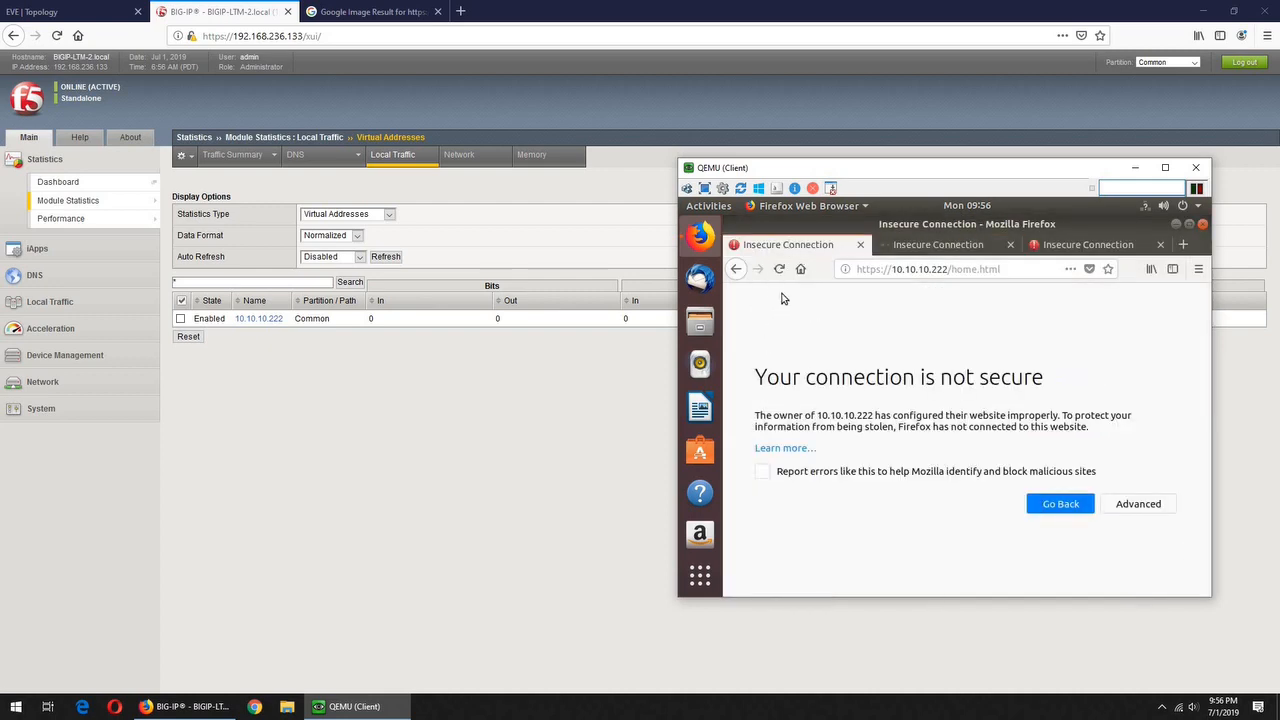
click(779, 268)
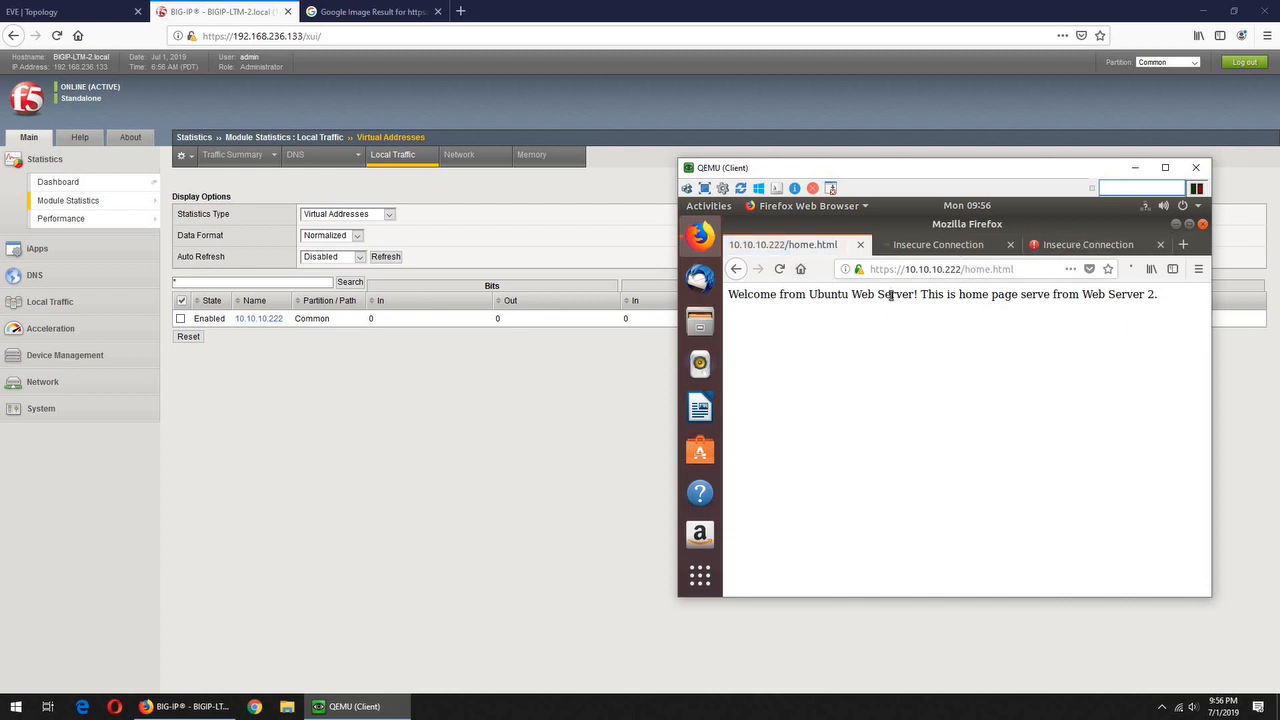
click(1100, 247)
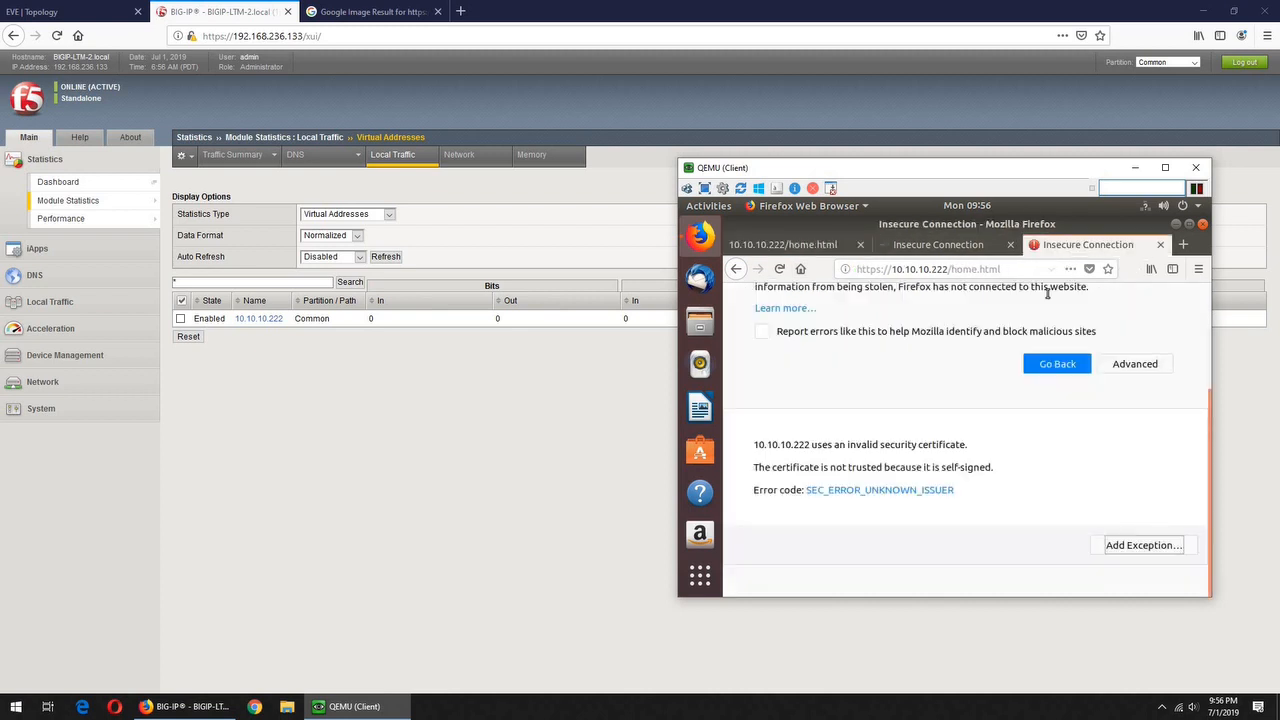
click(779, 268)
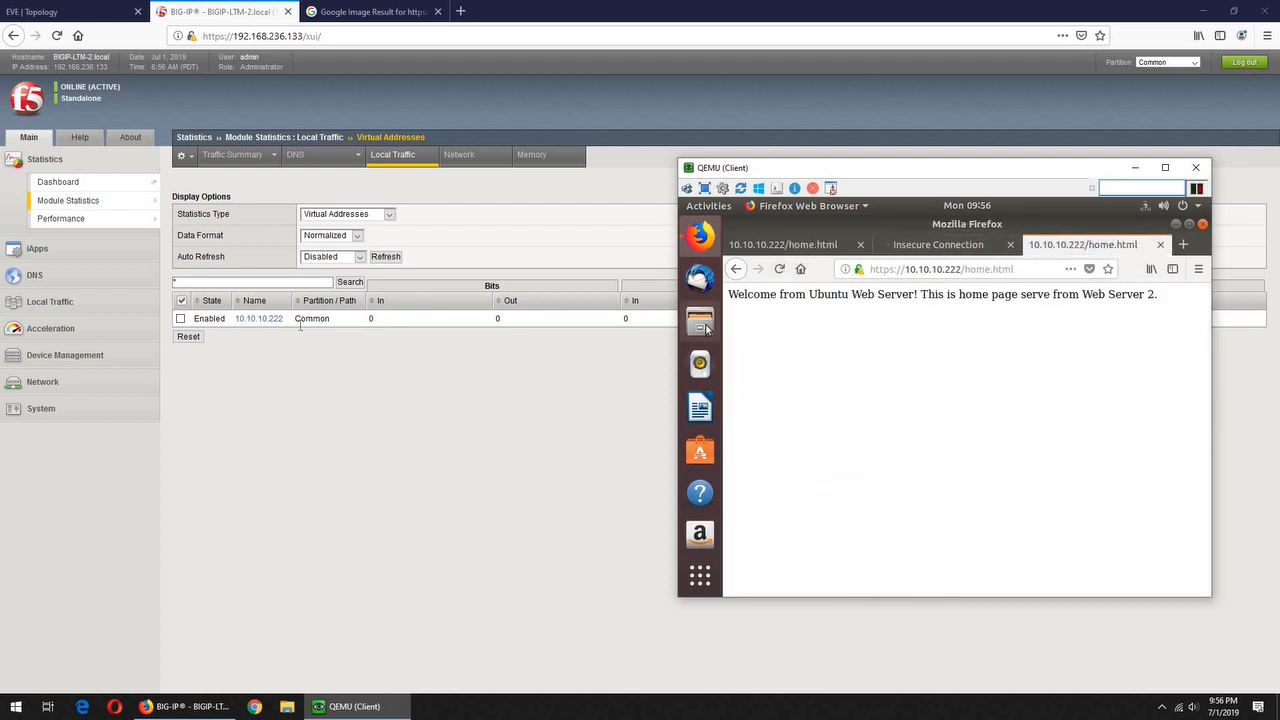
click(300, 325)
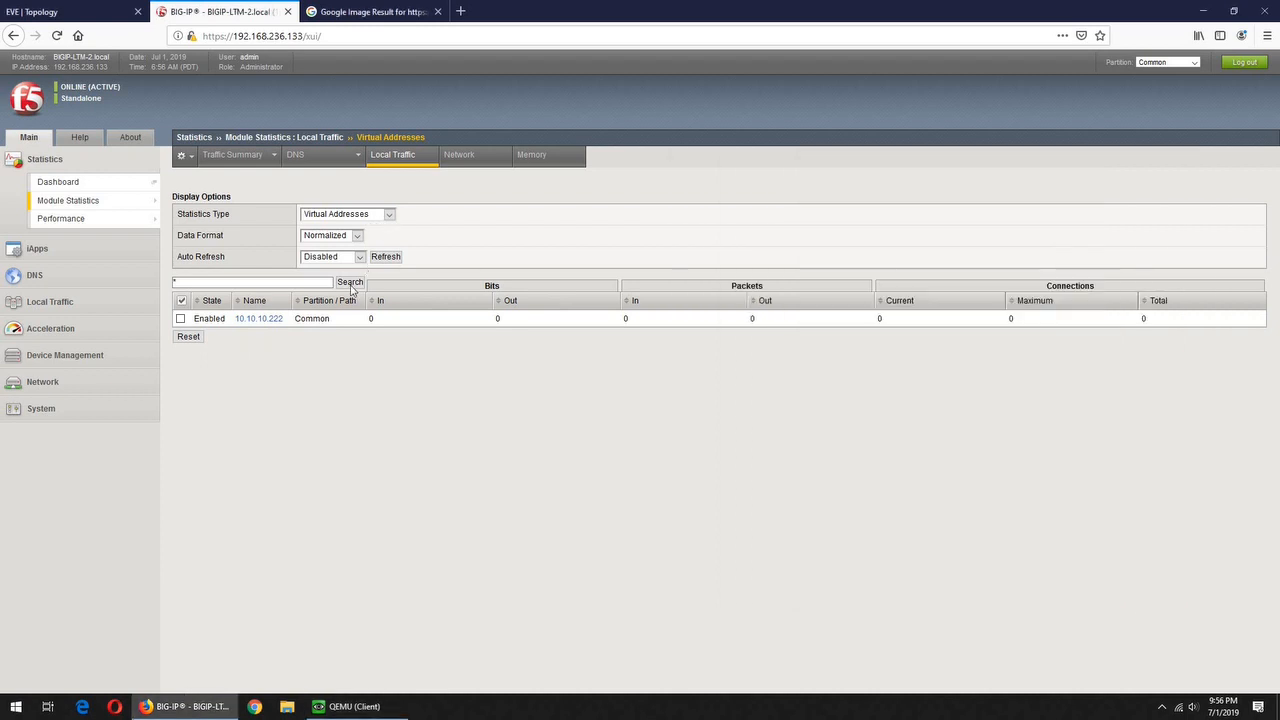
Switch the statistics type to Pools, expand http_pool and refresh the counters
click(345, 214)
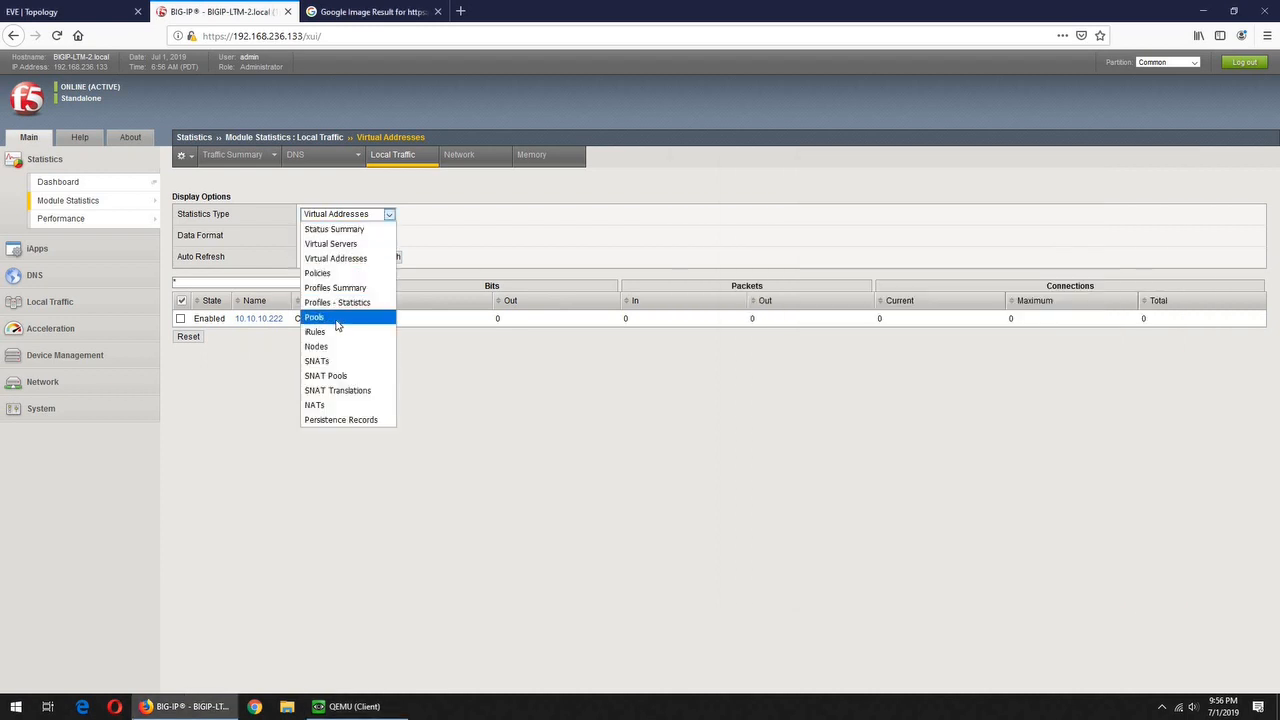
click(307, 318)
click(241, 319)
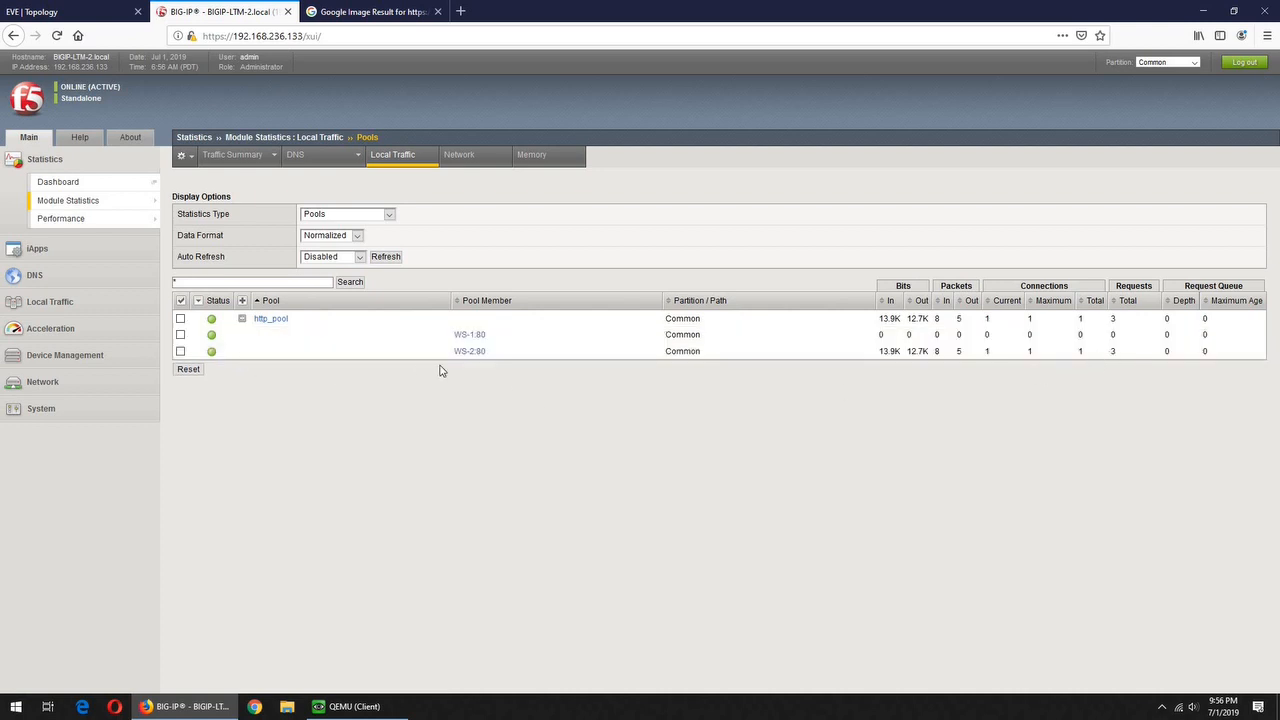
click(386, 257)
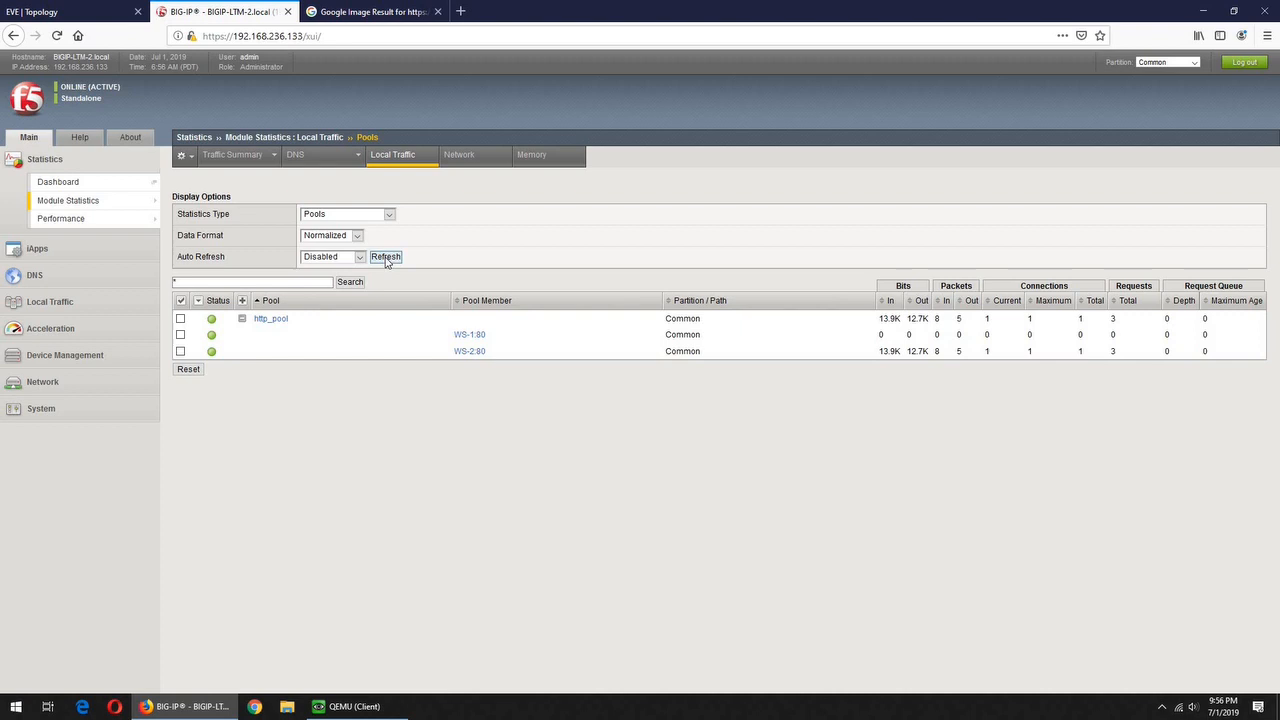
Cycle through the client browser tabs and reload the home page in the third tab
click(377, 708)
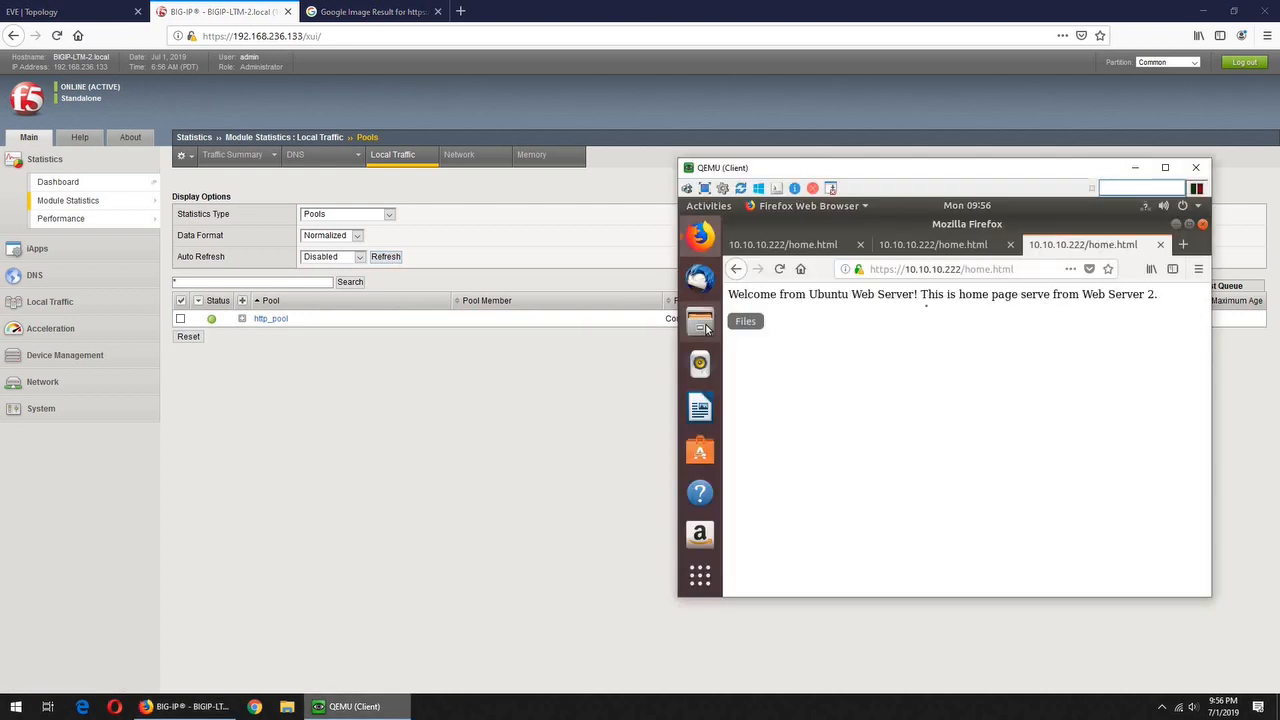
click(910, 247)
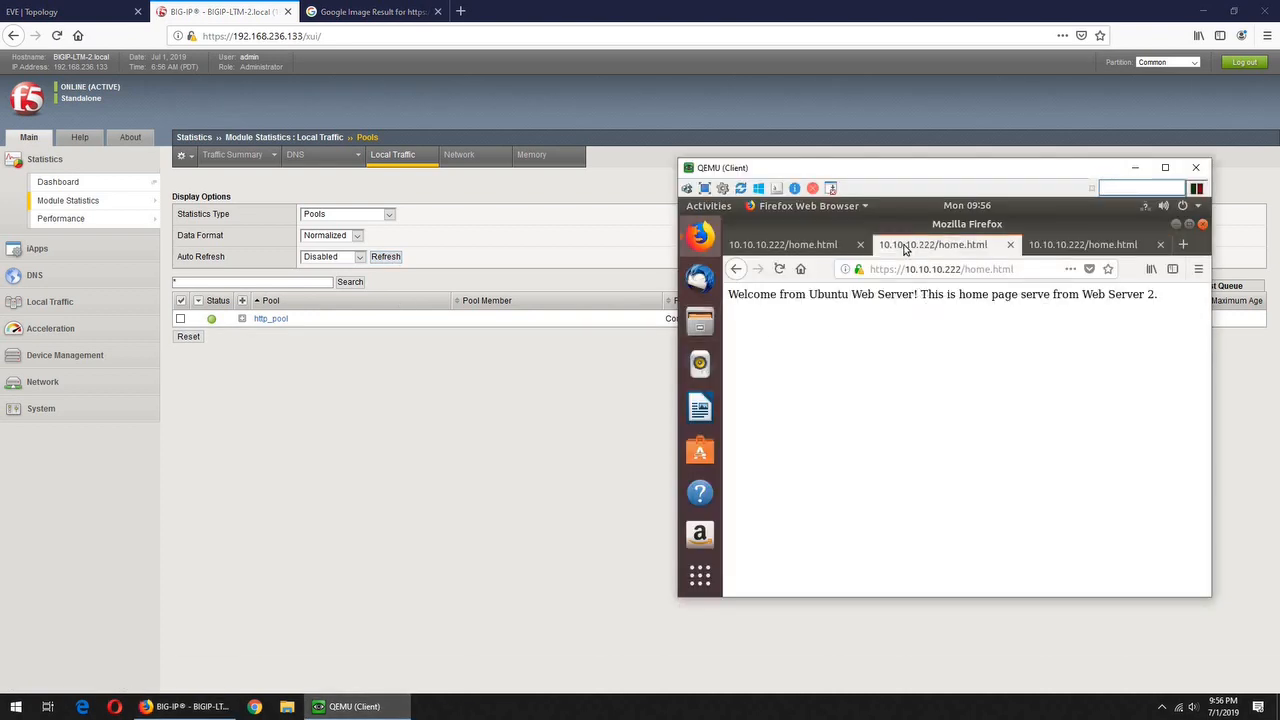
click(790, 248)
click(930, 246)
click(1101, 249)
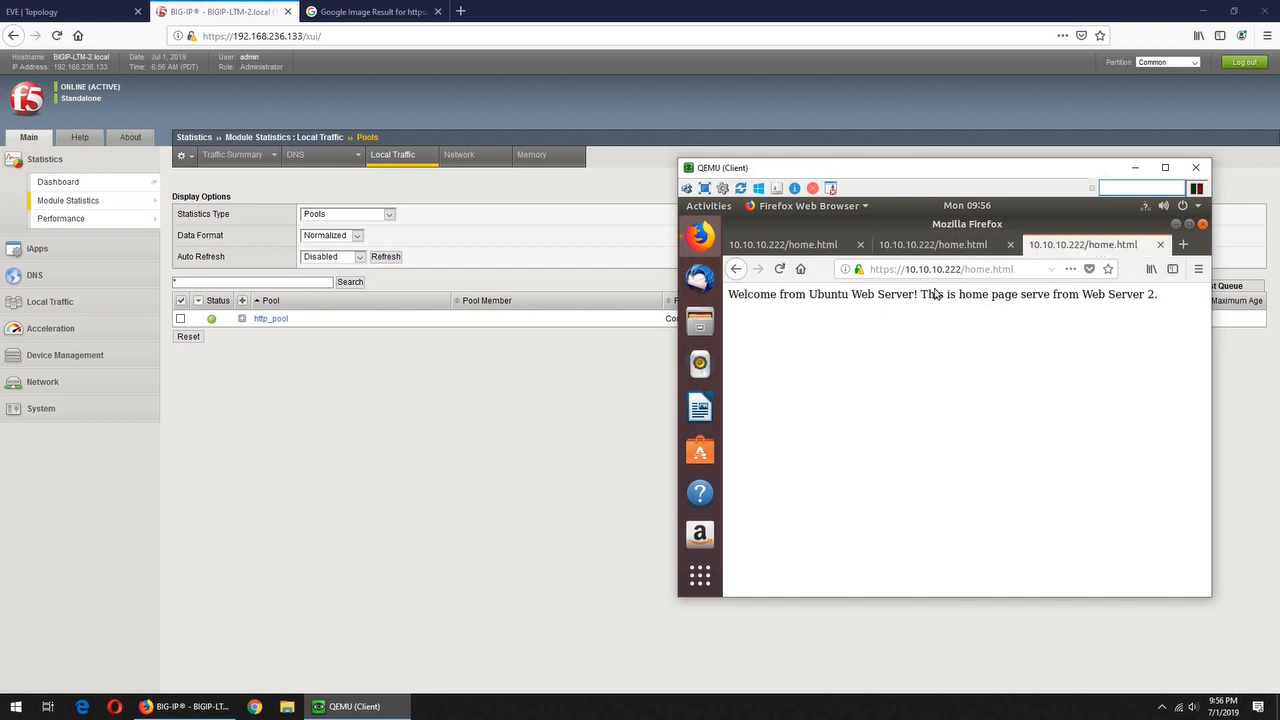
click(779, 269)
click(466, 399)
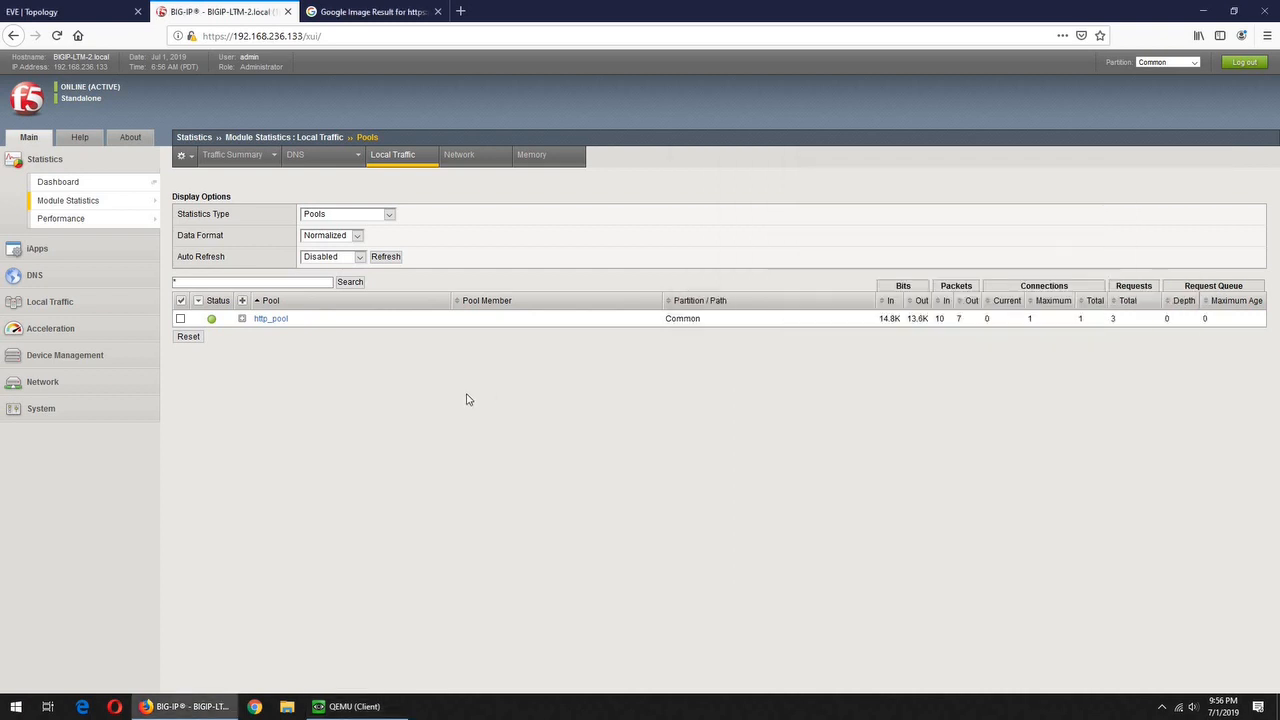
Switch to the Google Image result tab with the HTTPS-to-load-balancer, HTTP-to-servers diagram
click(371, 15)
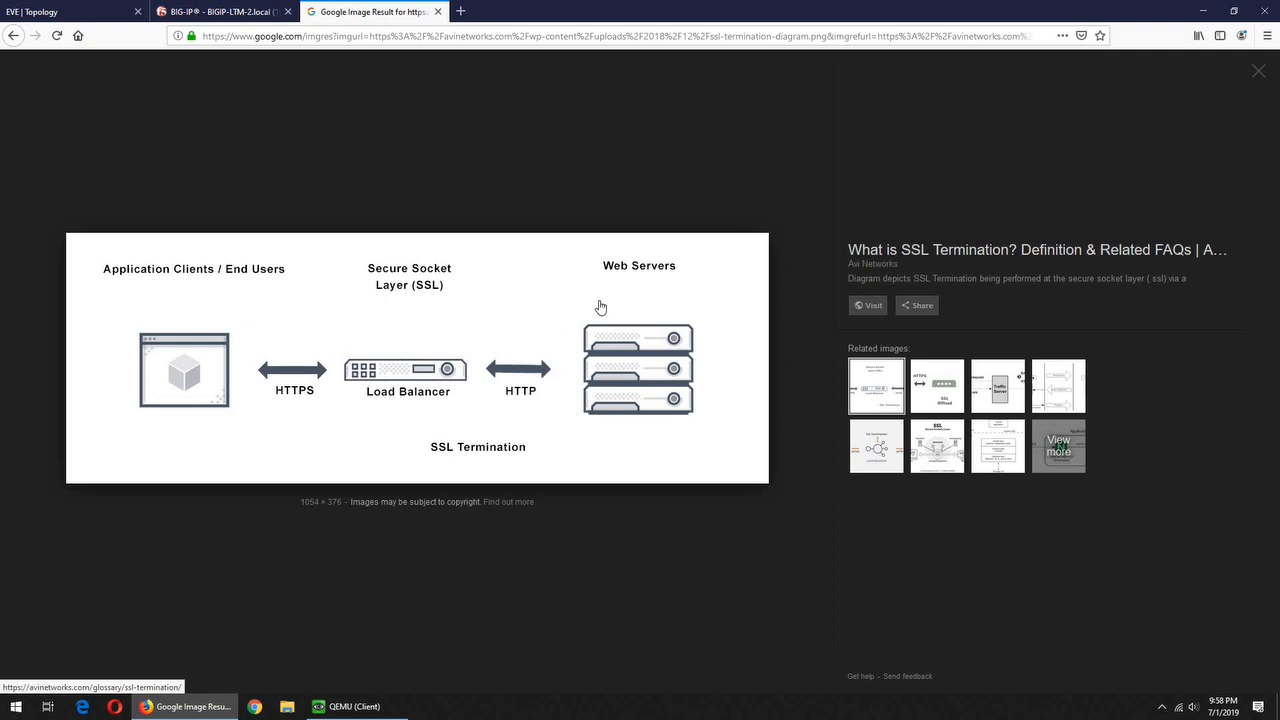
Add a blank new tab in the client Firefox with an empty address bar, then return to BIG-IP pool statistics
click(217, 11)
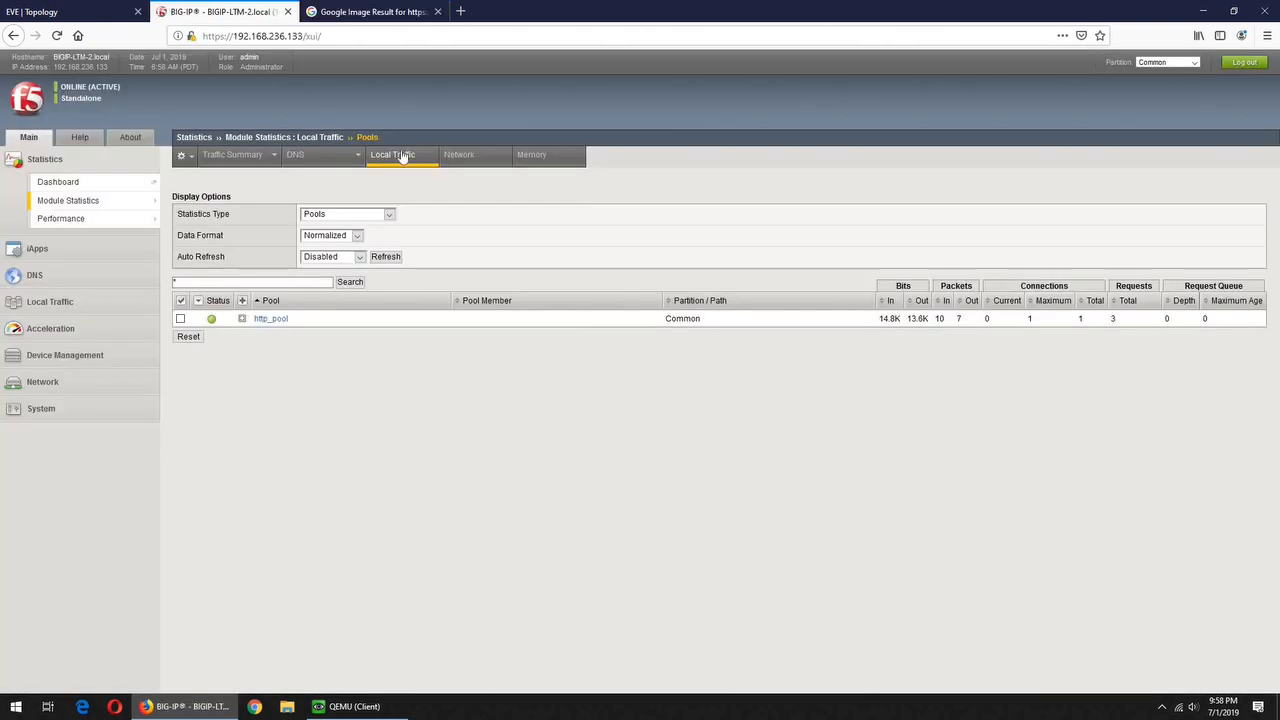
click(355, 706)
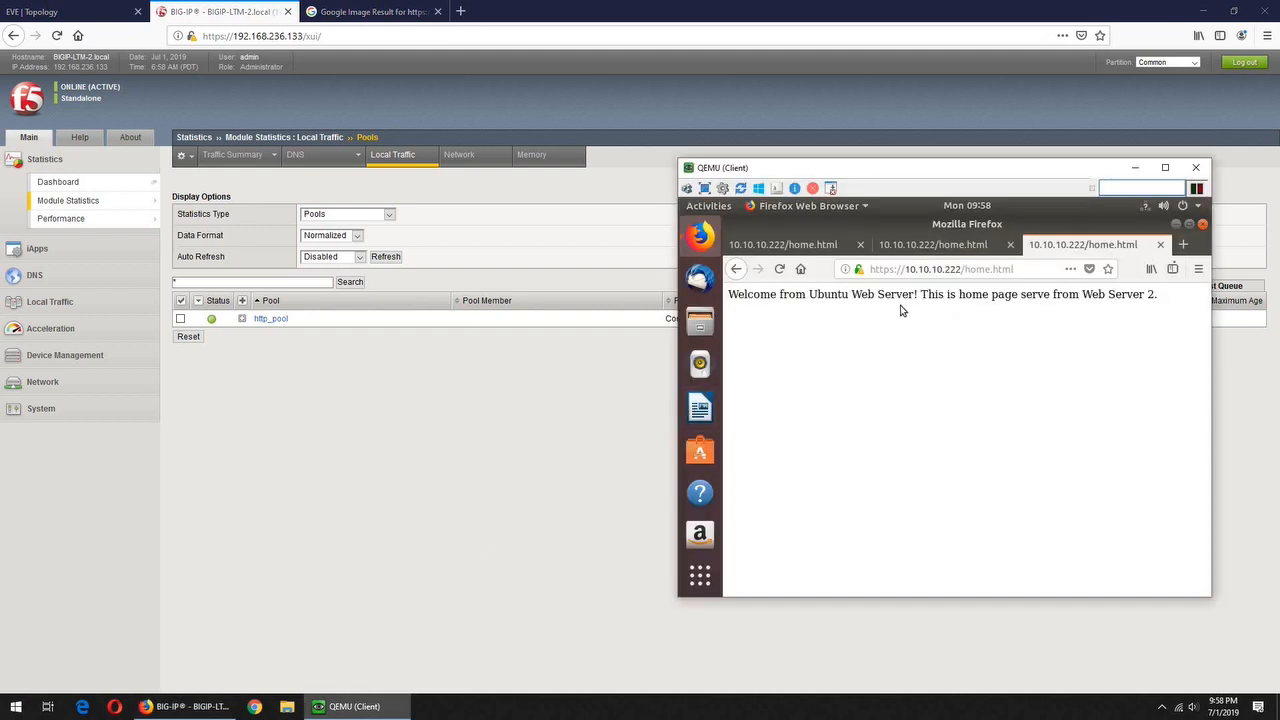
click(1183, 244)
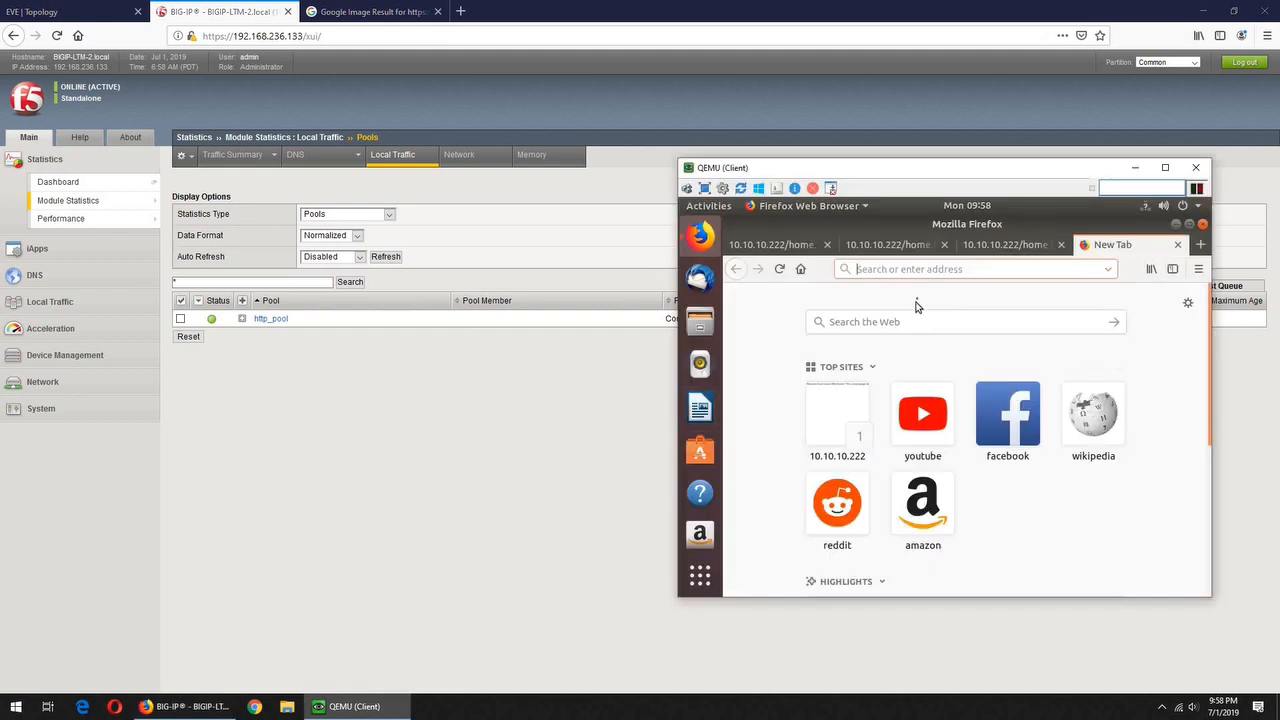
text(htt)
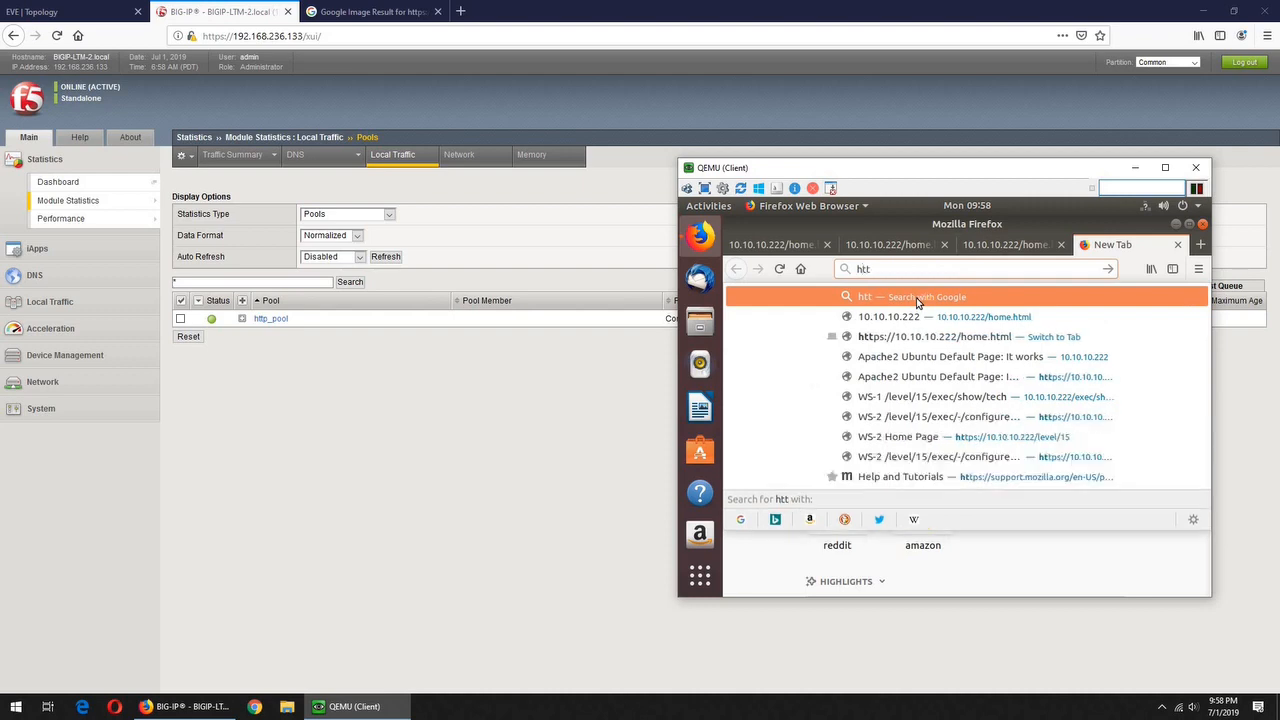
text(ps://)
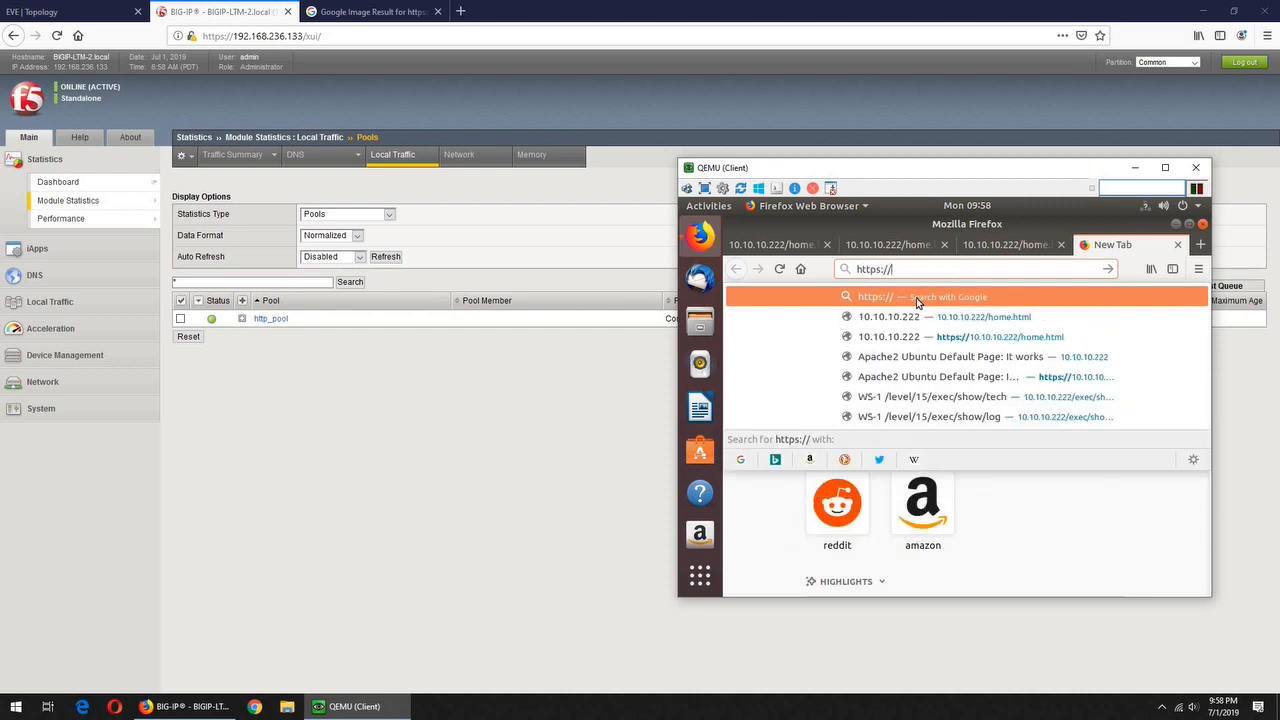
key(BackSpace)
key(BackSpace)
key(BackSpace)
key(BackSpace)
key(BackSpace)
key(BackSpace)
key(BackSpace)
key(BackSpace)
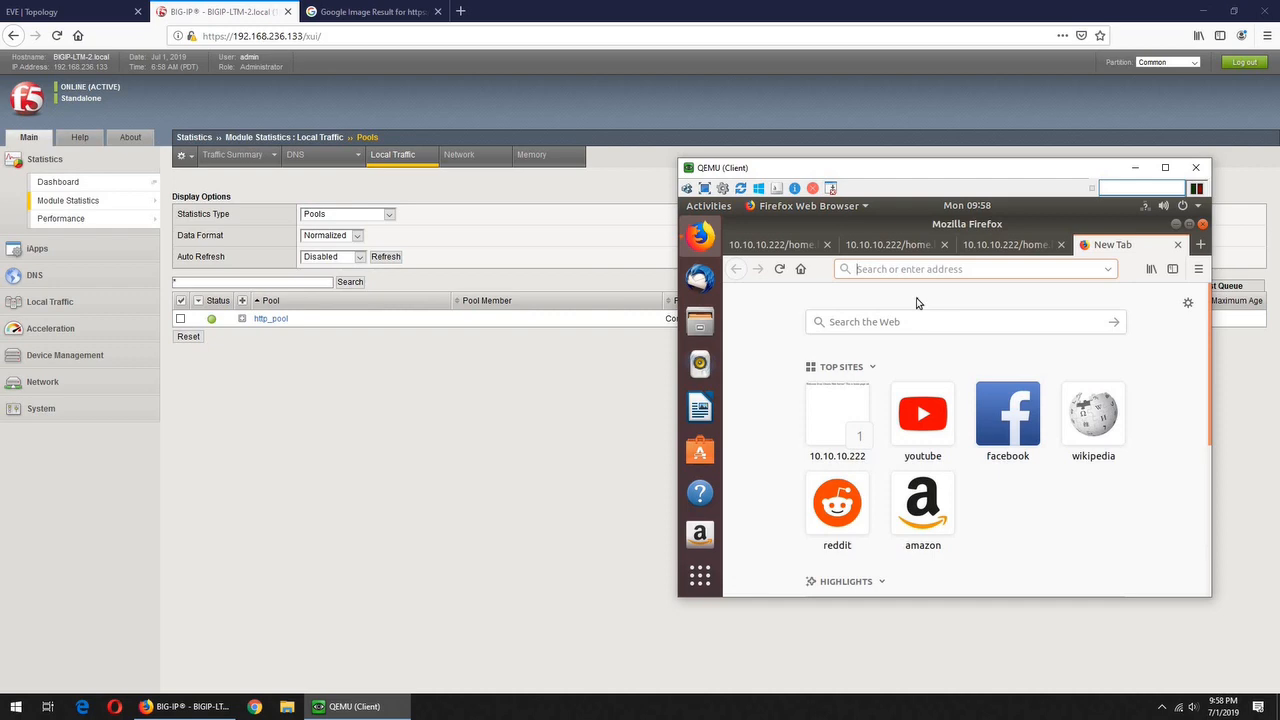
text(htp)
key(BackSpace)
key(BackSpace)
key(BackSpace)
text(b)
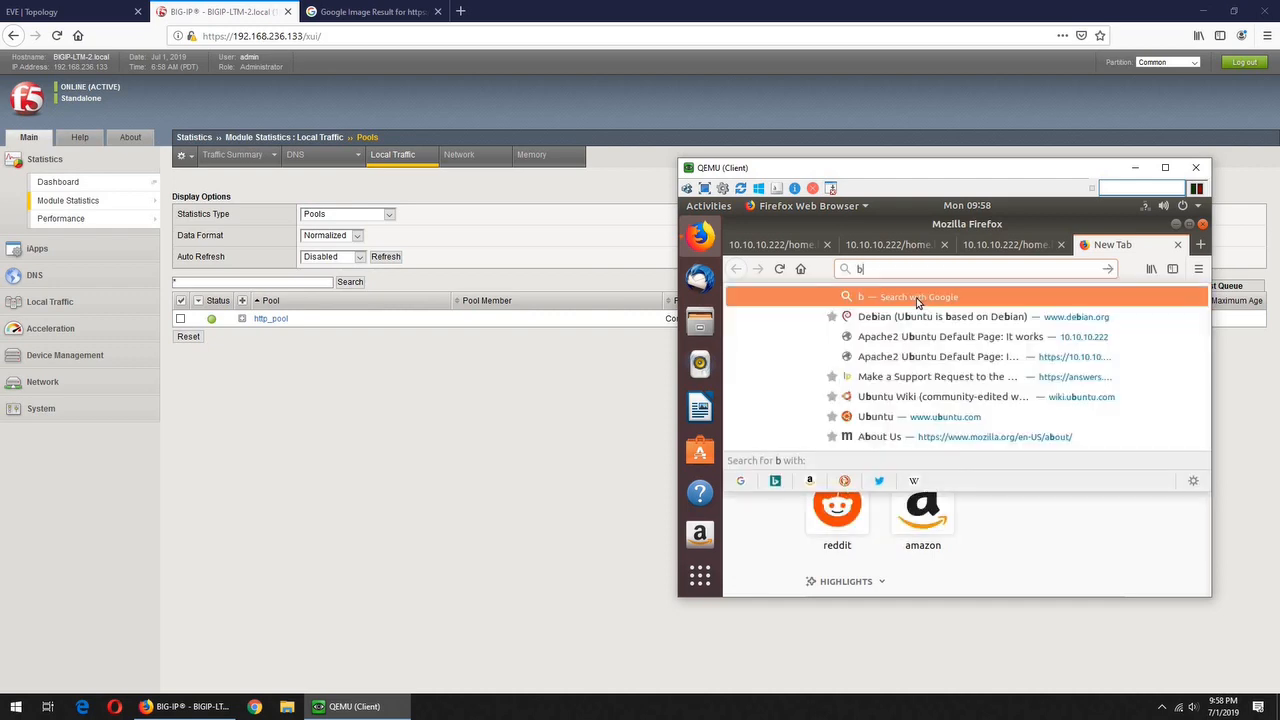
text(ook)
key(BackSpace)
key(BackSpace)
key(BackSpace)
key(BackSpace)
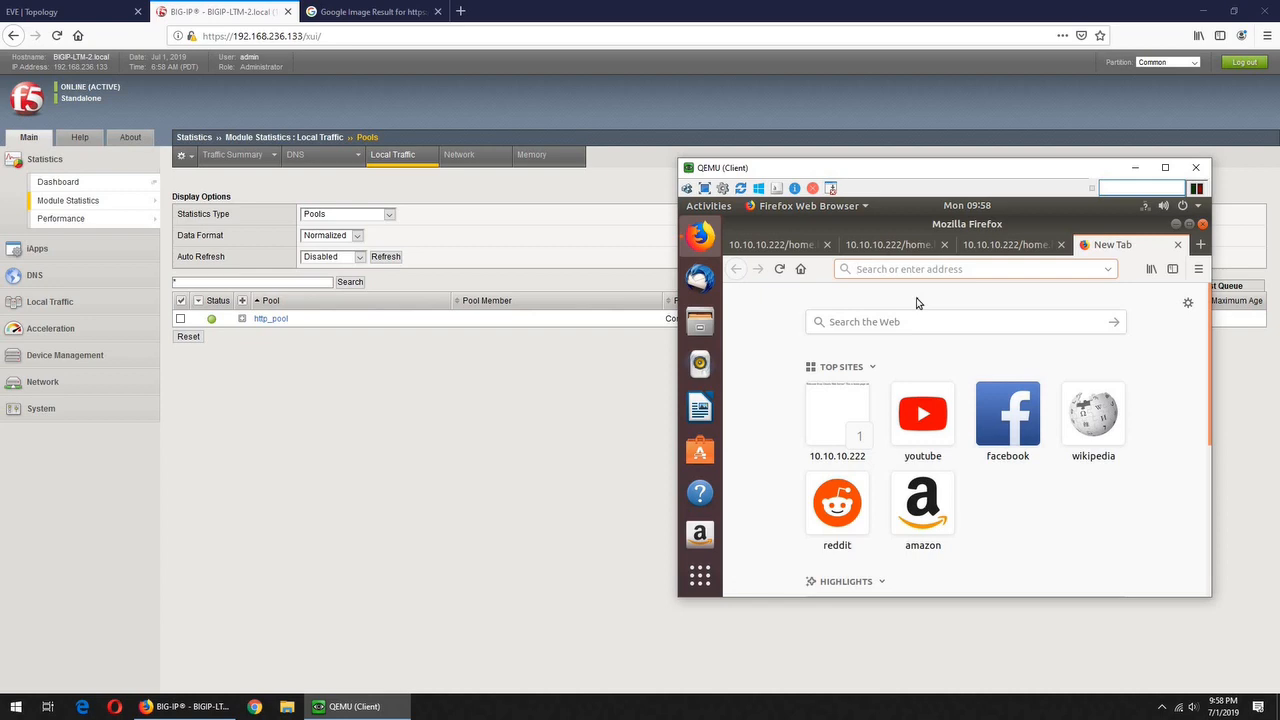
click(585, 397)
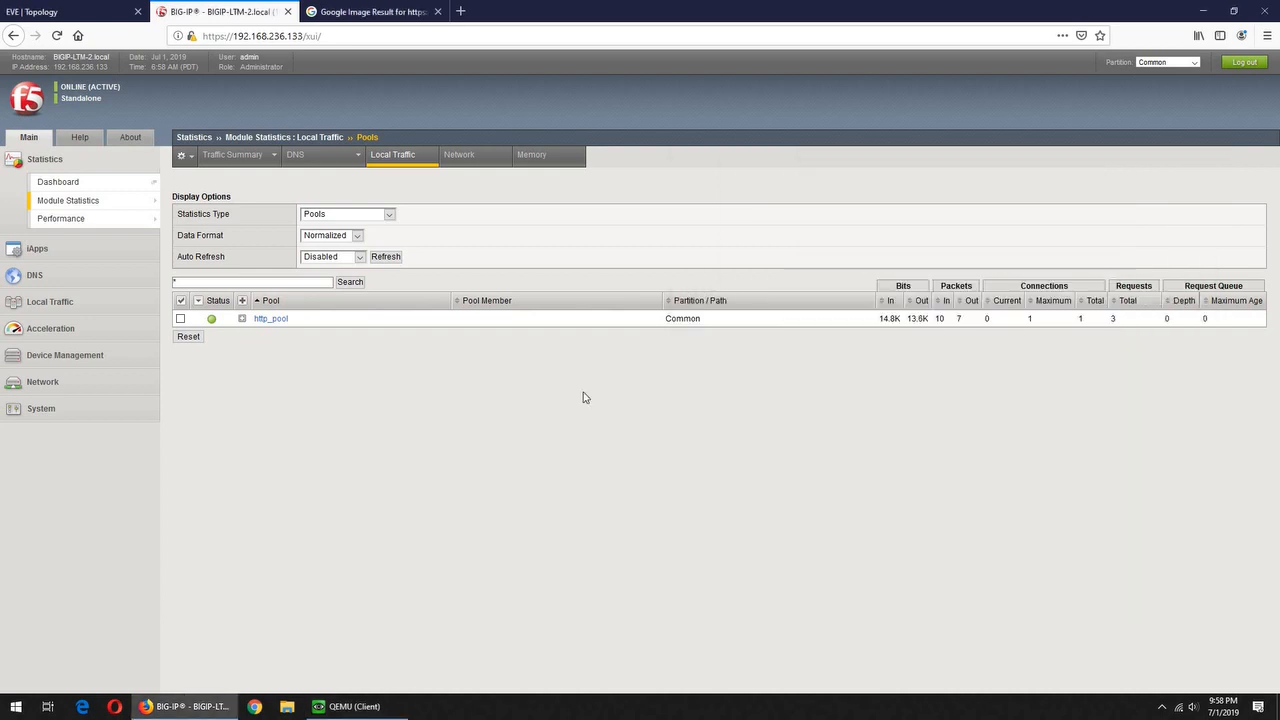